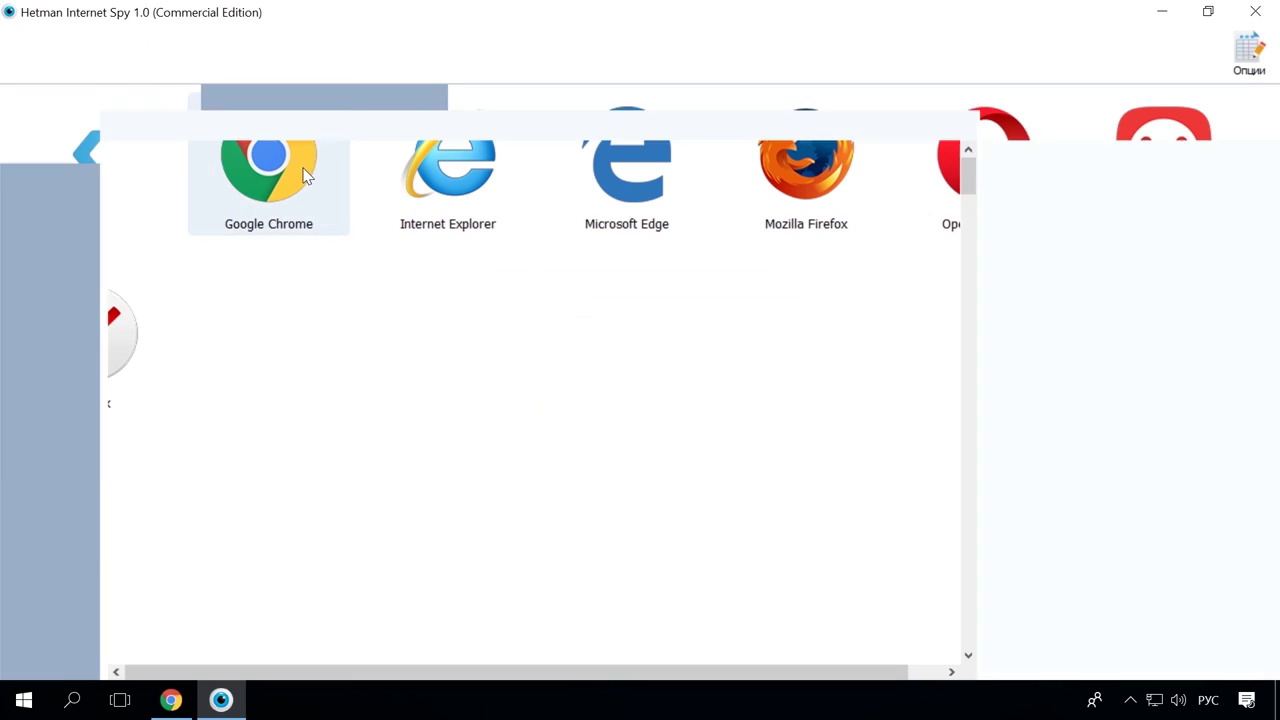
- View a hetmanrecovery.com visit in Chrome's history, then the saved vk.com password entry
scroll(334, 300, "down", 10)
left_click(200, 394)
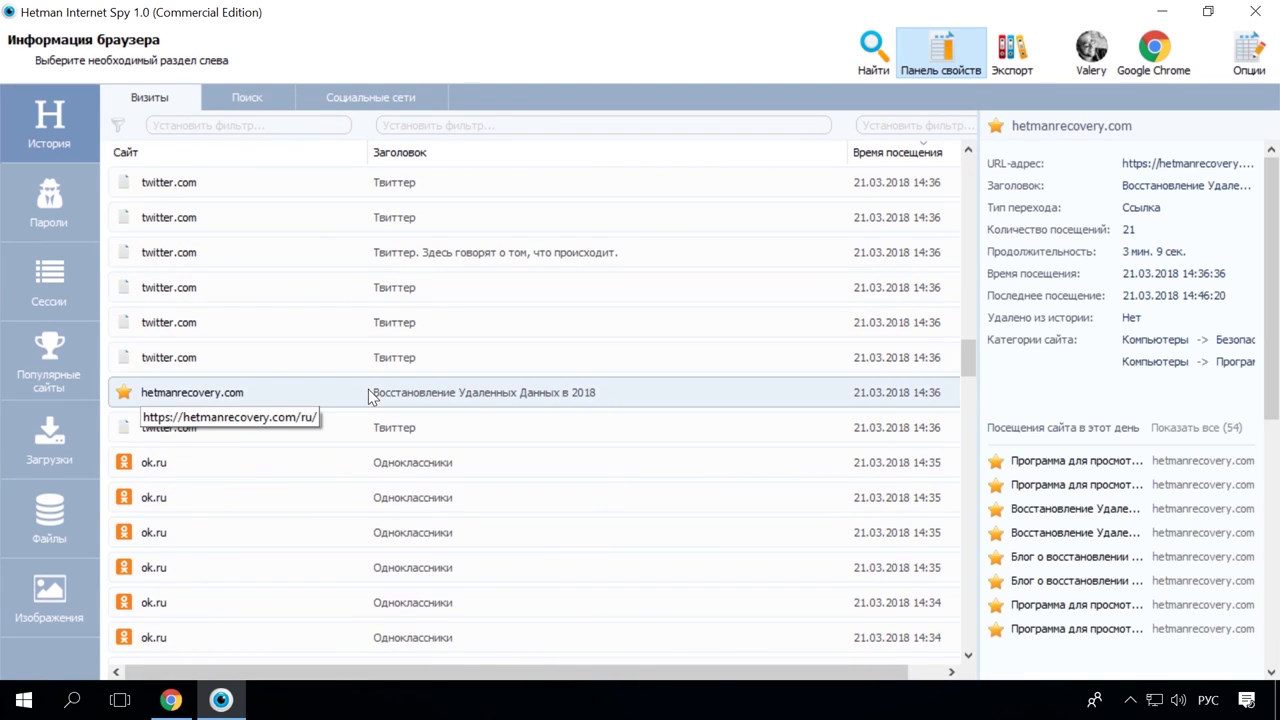
left_click(50, 205)
left_click(224, 235)
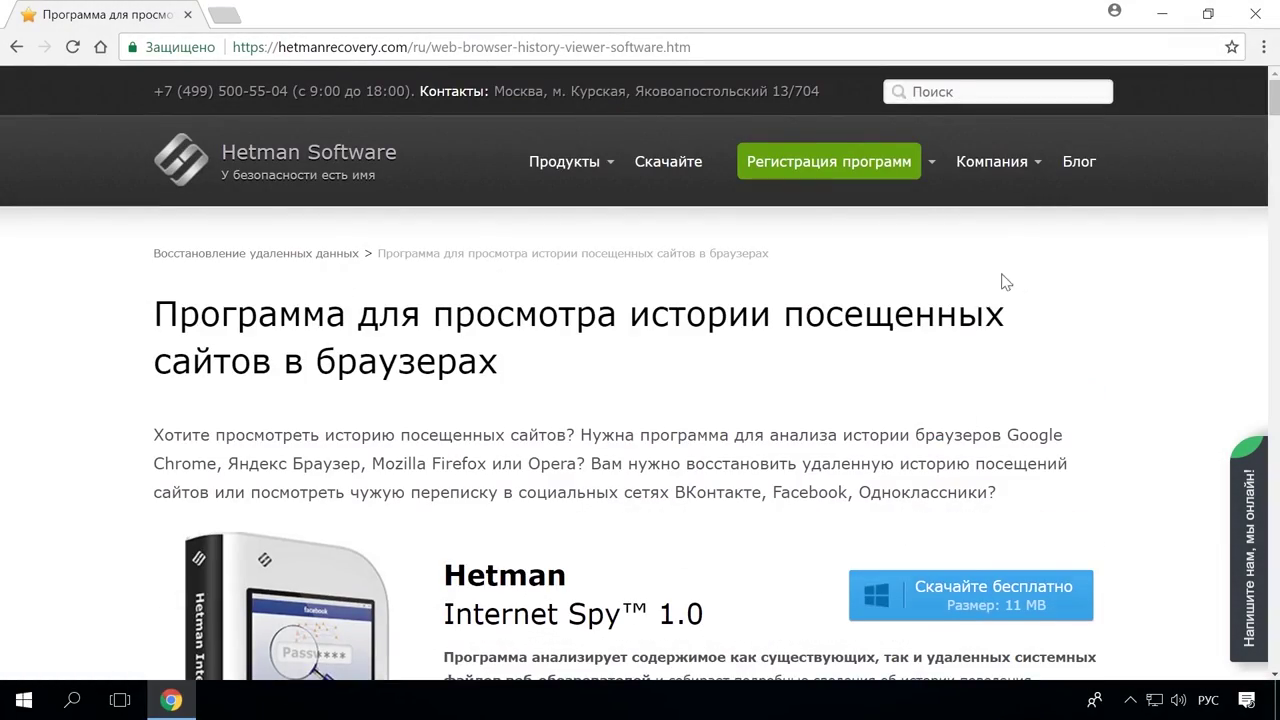
- Browse the Hetman blog and open the article on converting a Mac-formatted disk
left_click(1077, 163)
scroll(1062, 307, "down", 3)
scroll(1062, 307, "down", 9)
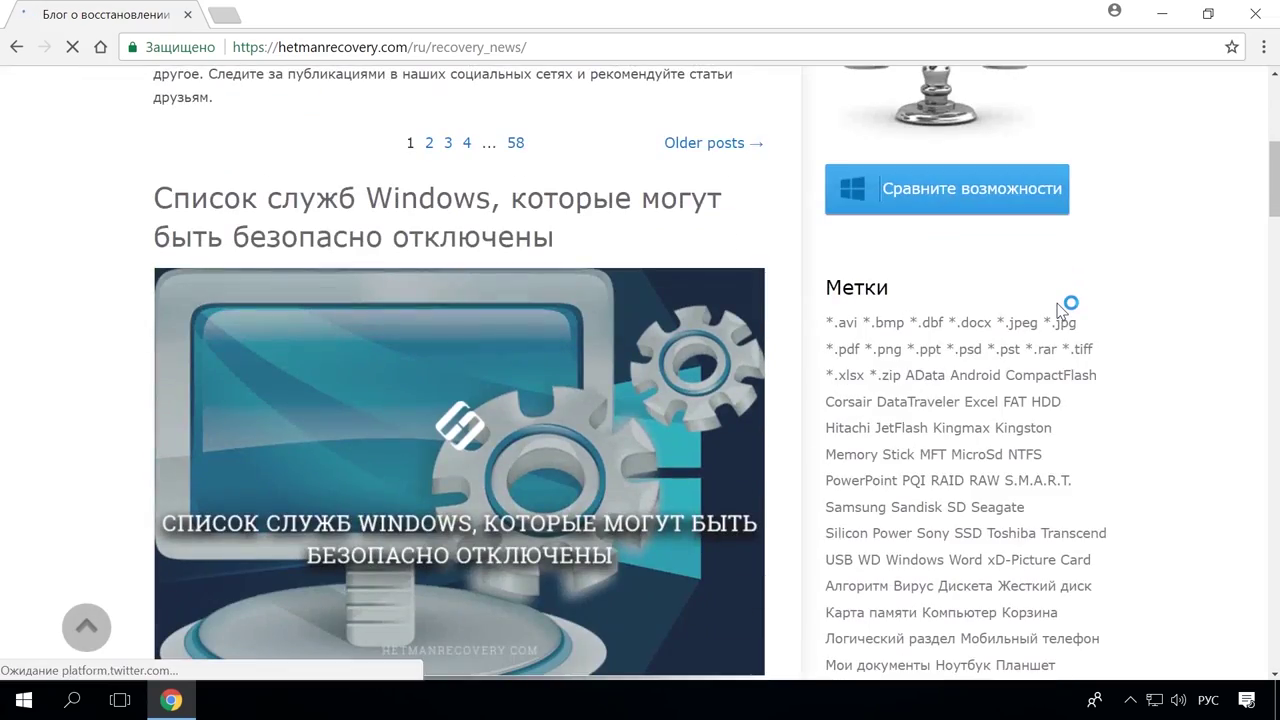
scroll(1062, 313, "down", 15)
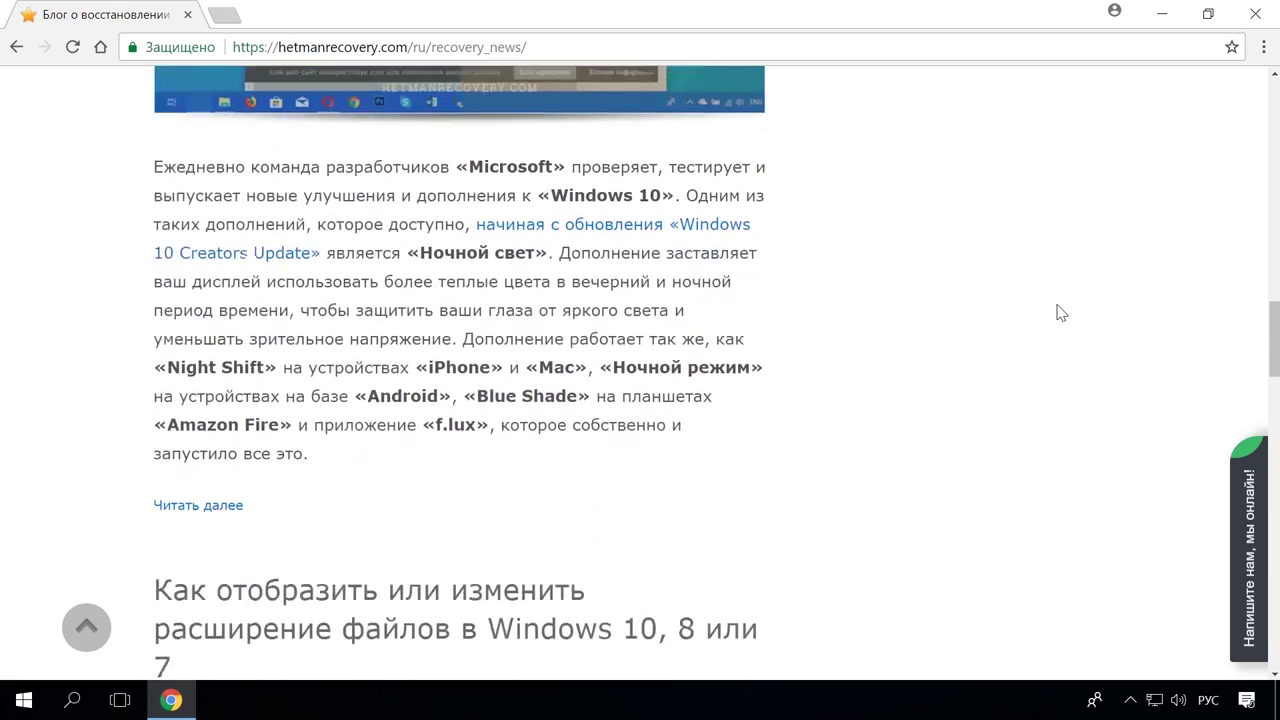
scroll(1061, 313, "down", 2)
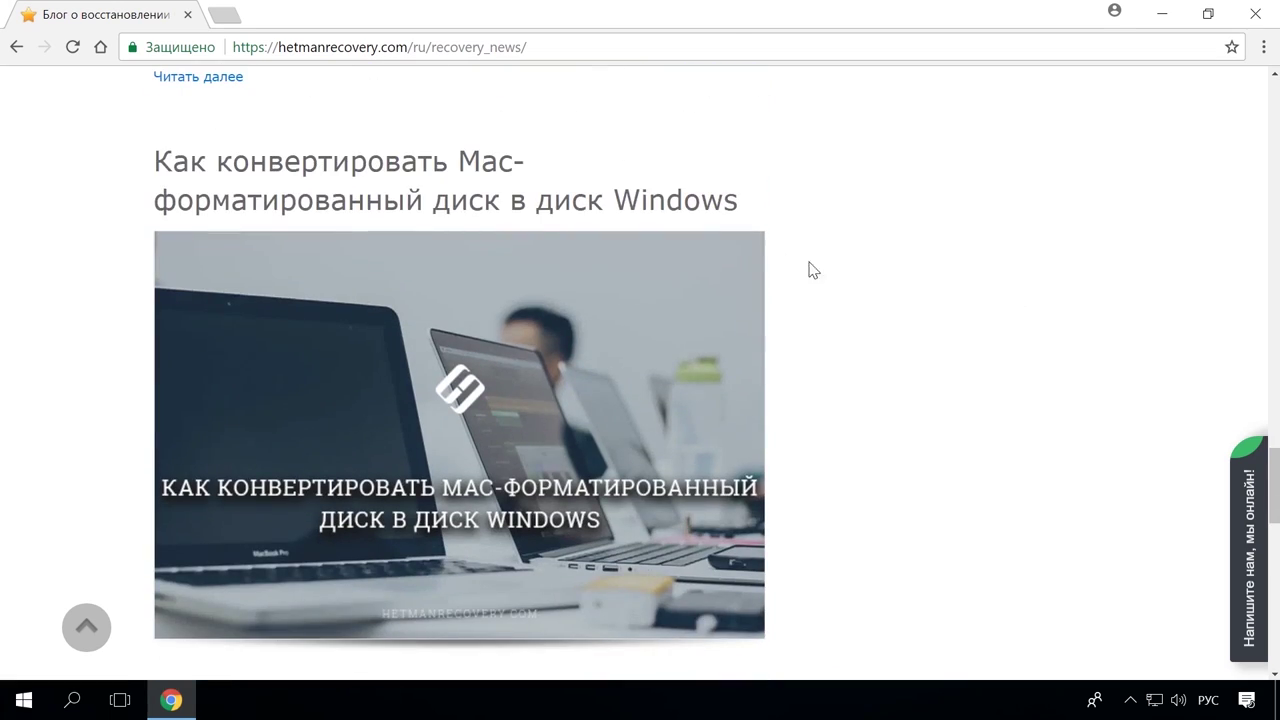
left_click(689, 206)
- Scroll through the article and type 'Здравствуйте' in the site's chat box
scroll(736, 270, "down", 4)
scroll(737, 265, "down", 18)
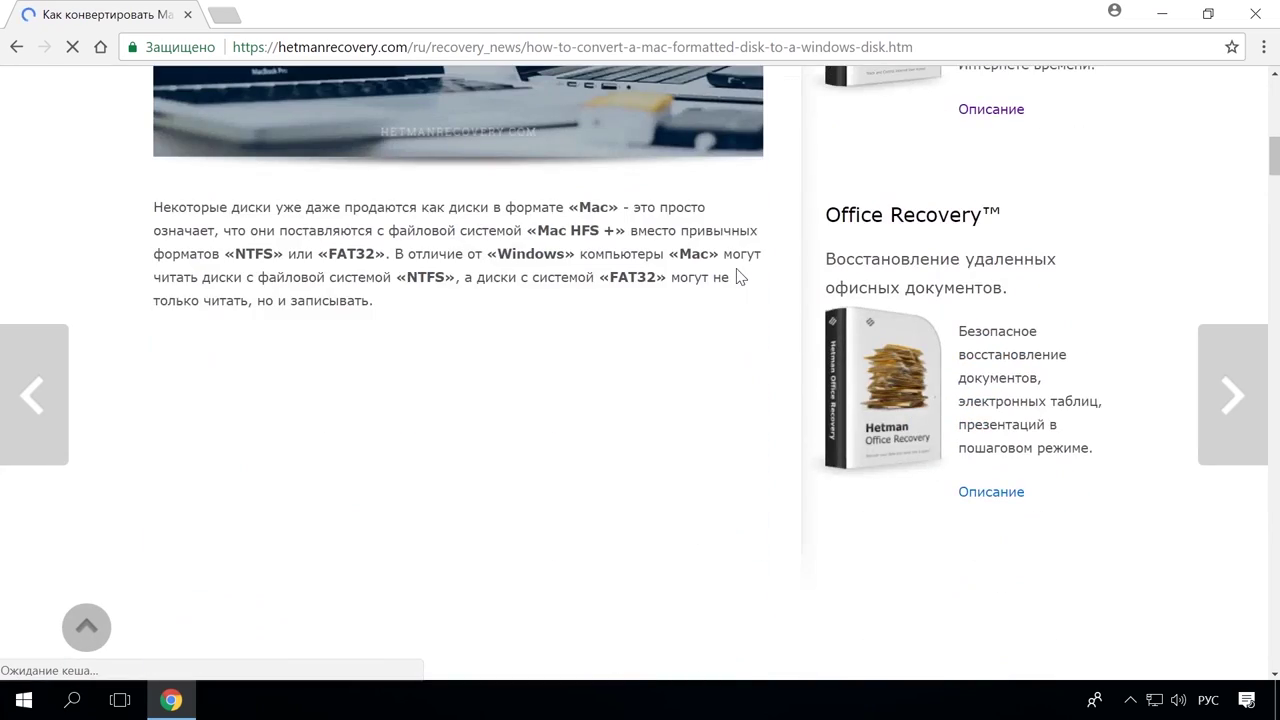
scroll(742, 277, "down", 4)
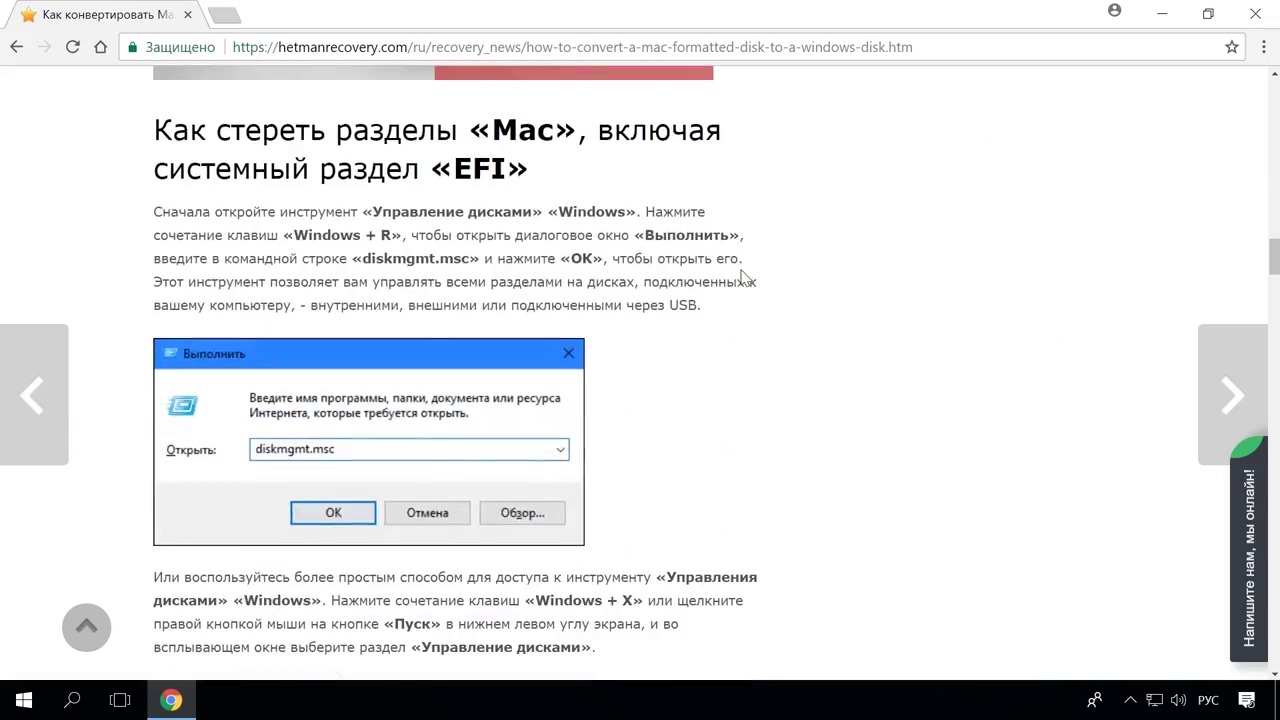
left_click(1244, 542)
type("Здравствуйте")
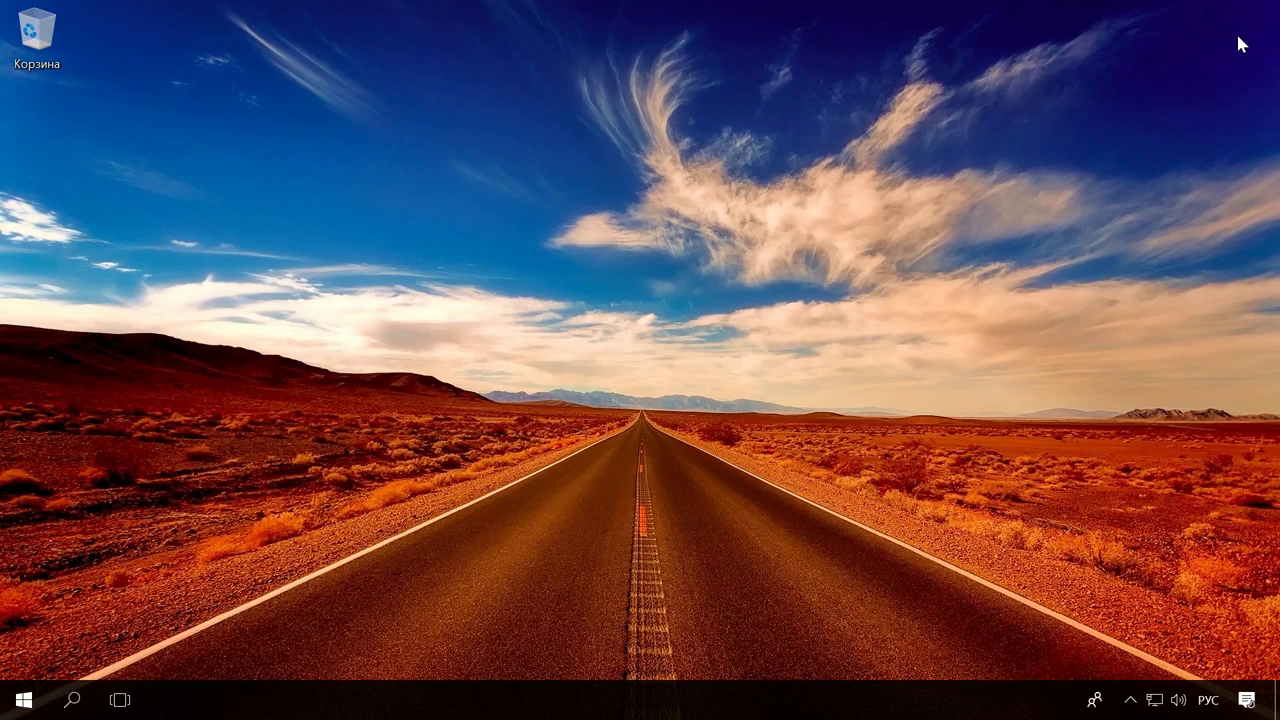
- Lock Windows with Win+L, then sign in to the other user account
key("super+l")
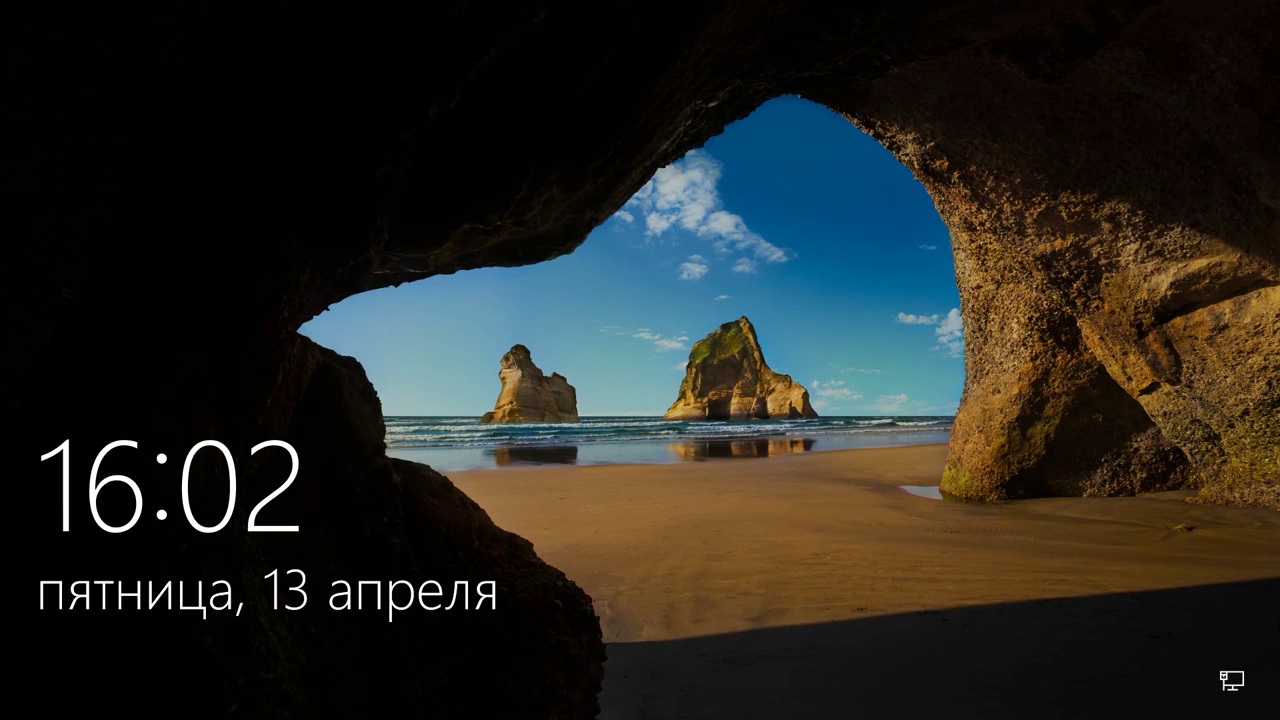
key("space")
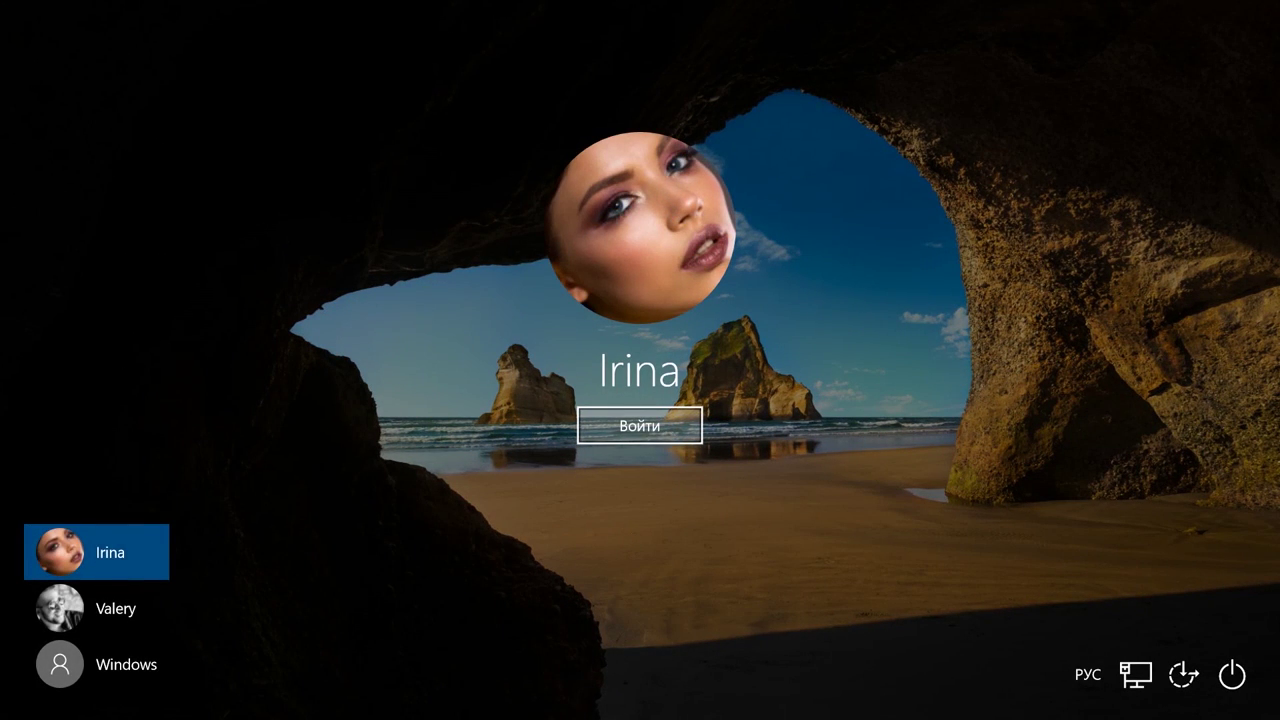
left_click(683, 426)
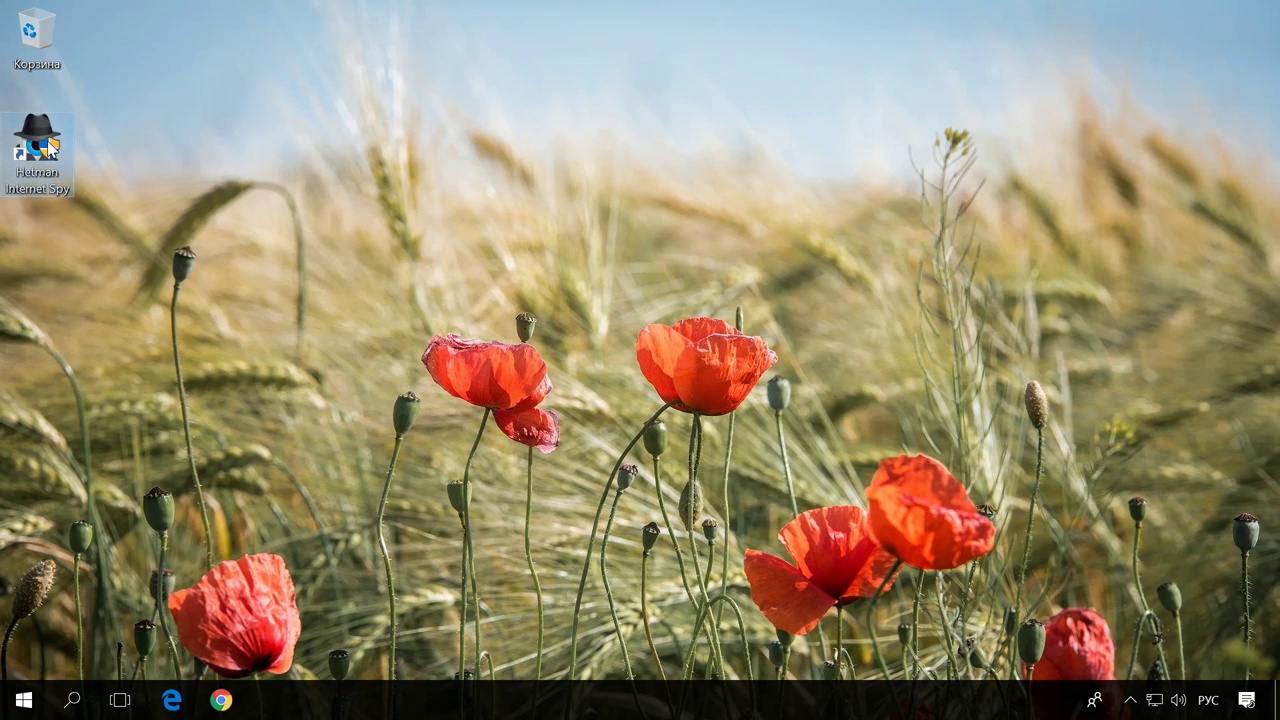
- Launch Hetman Internet Spy, run «Анализ системы», select the first user, then minimize it
double_click(50, 145)
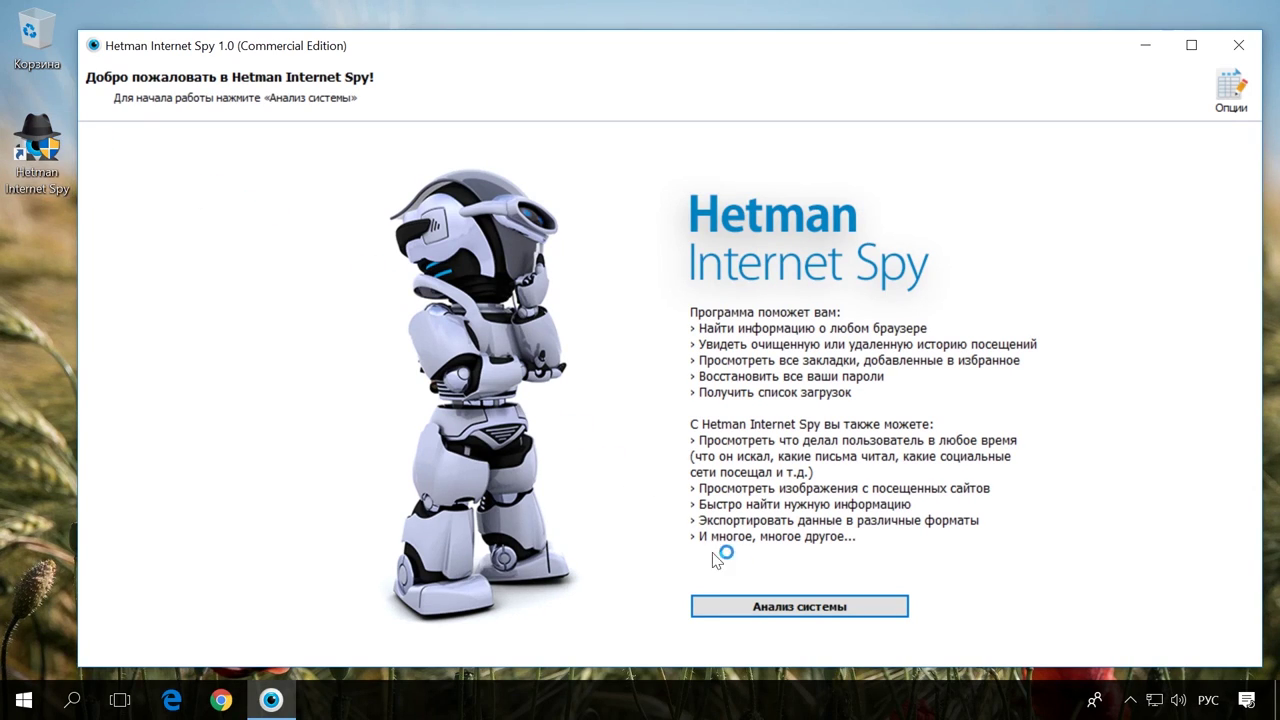
left_click(818, 606)
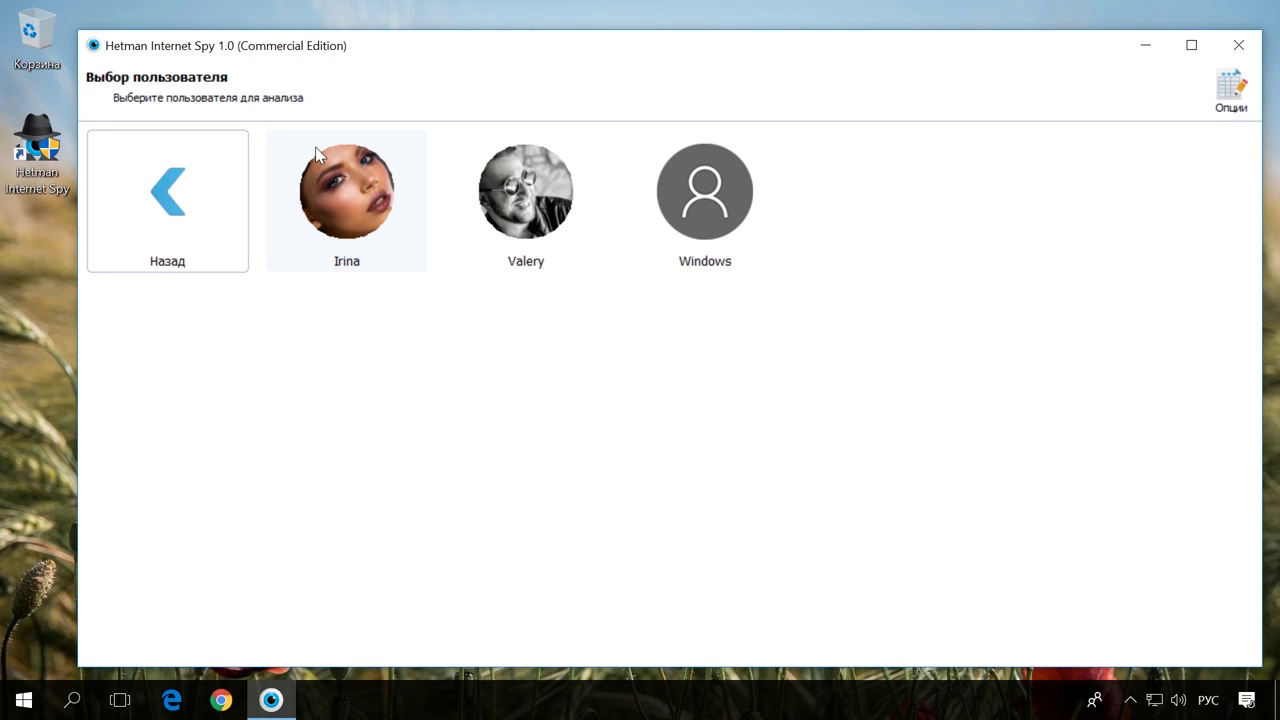
left_click(396, 237)
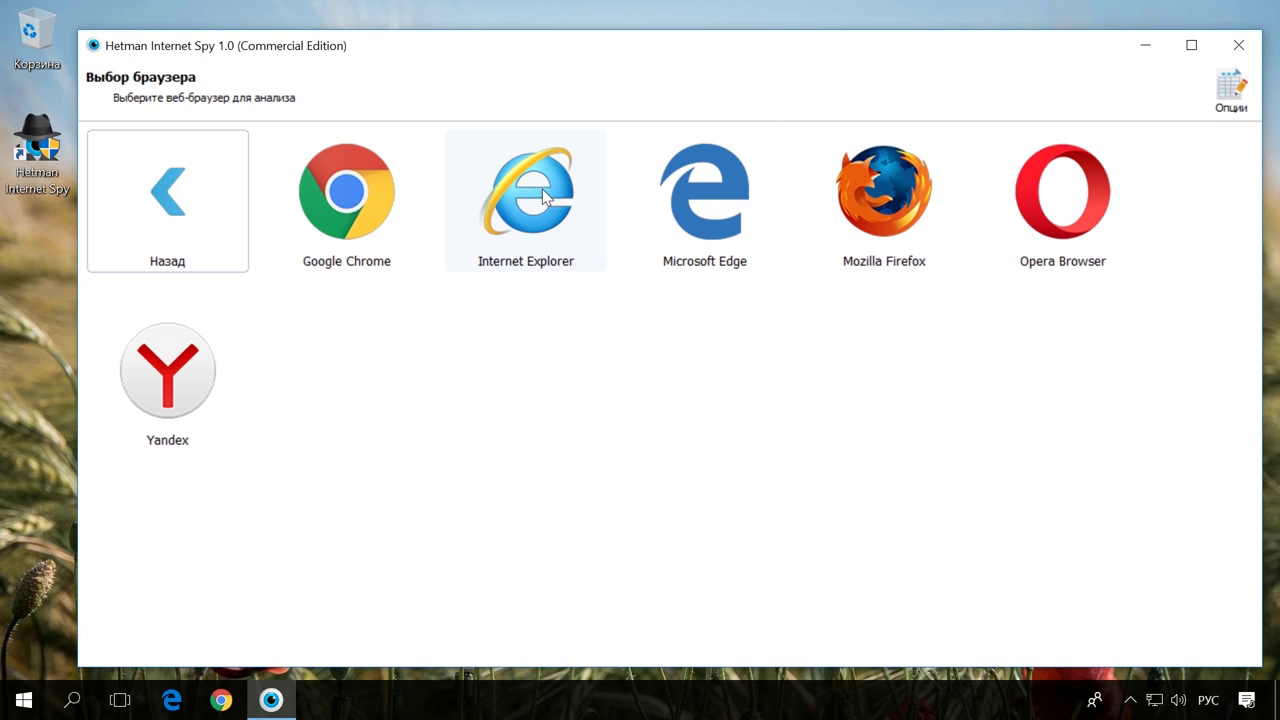
left_click(1141, 46)
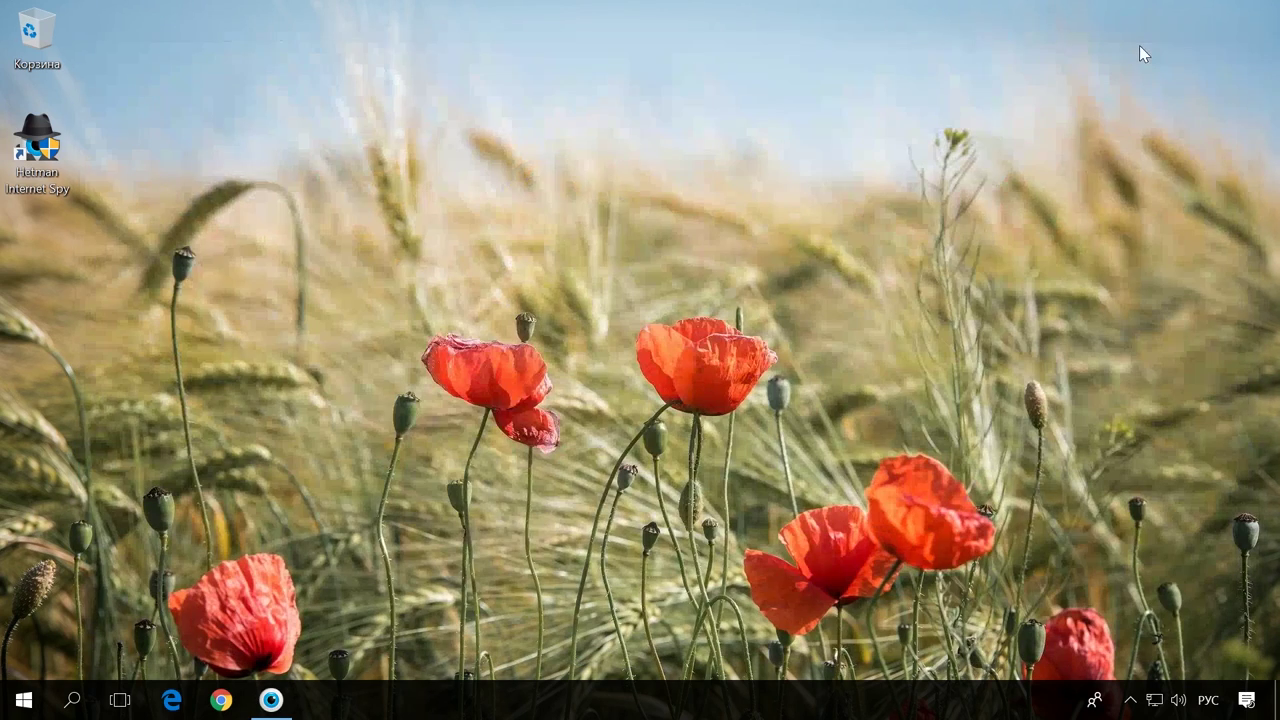
- Check in Settings' Default apps that Google Chrome is the web browser, then close Settings
right_click(24, 700)
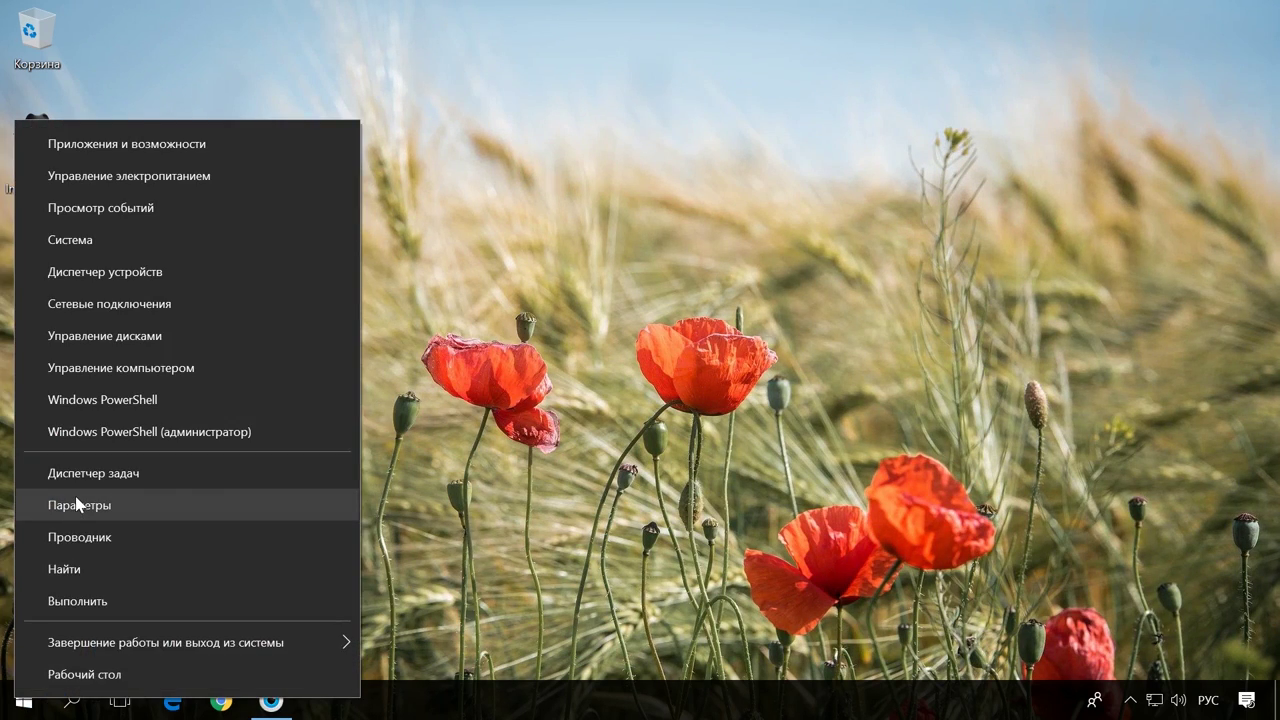
left_click(75, 496)
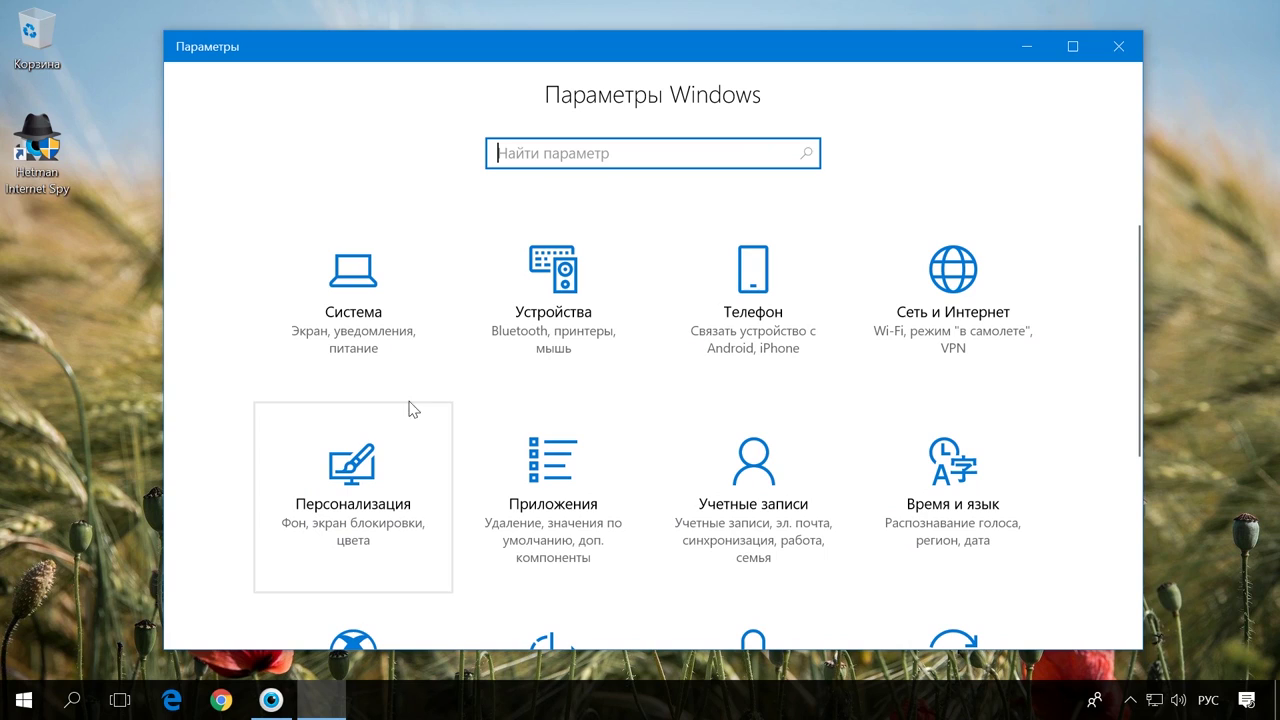
left_click(520, 461)
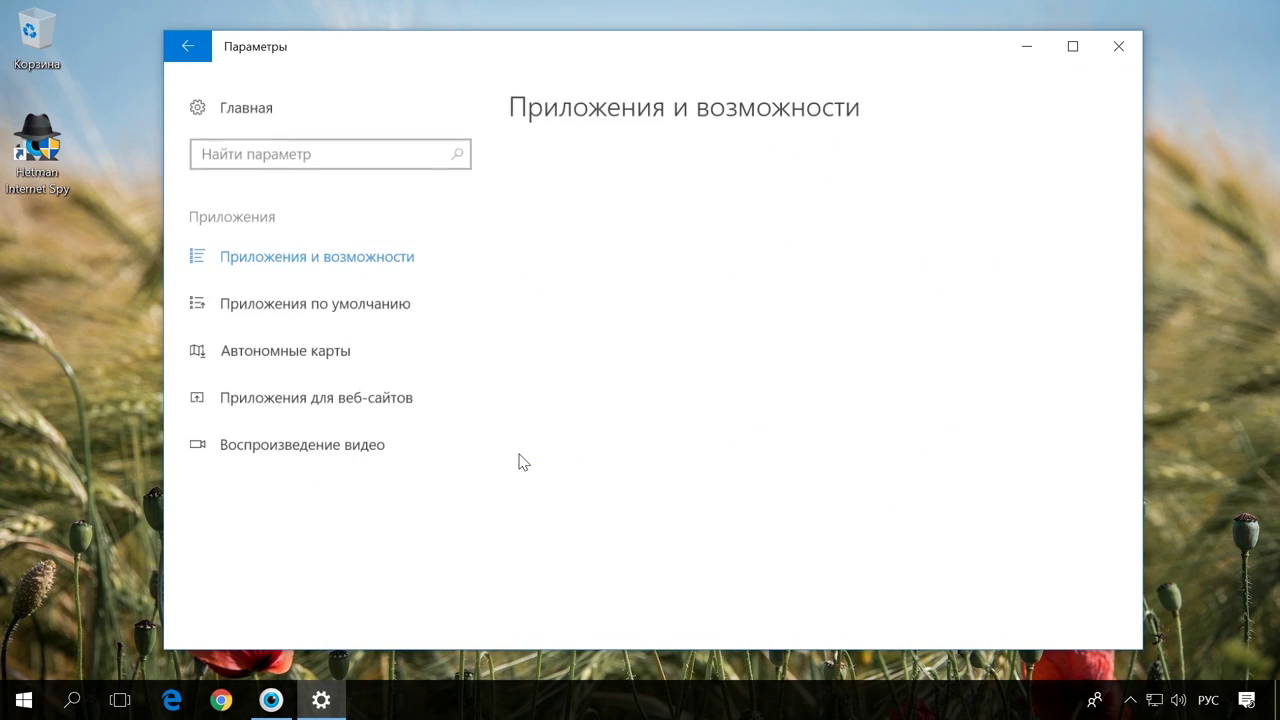
left_click(361, 314)
scroll(737, 483, "down", 5)
scroll(736, 475, "down", 2)
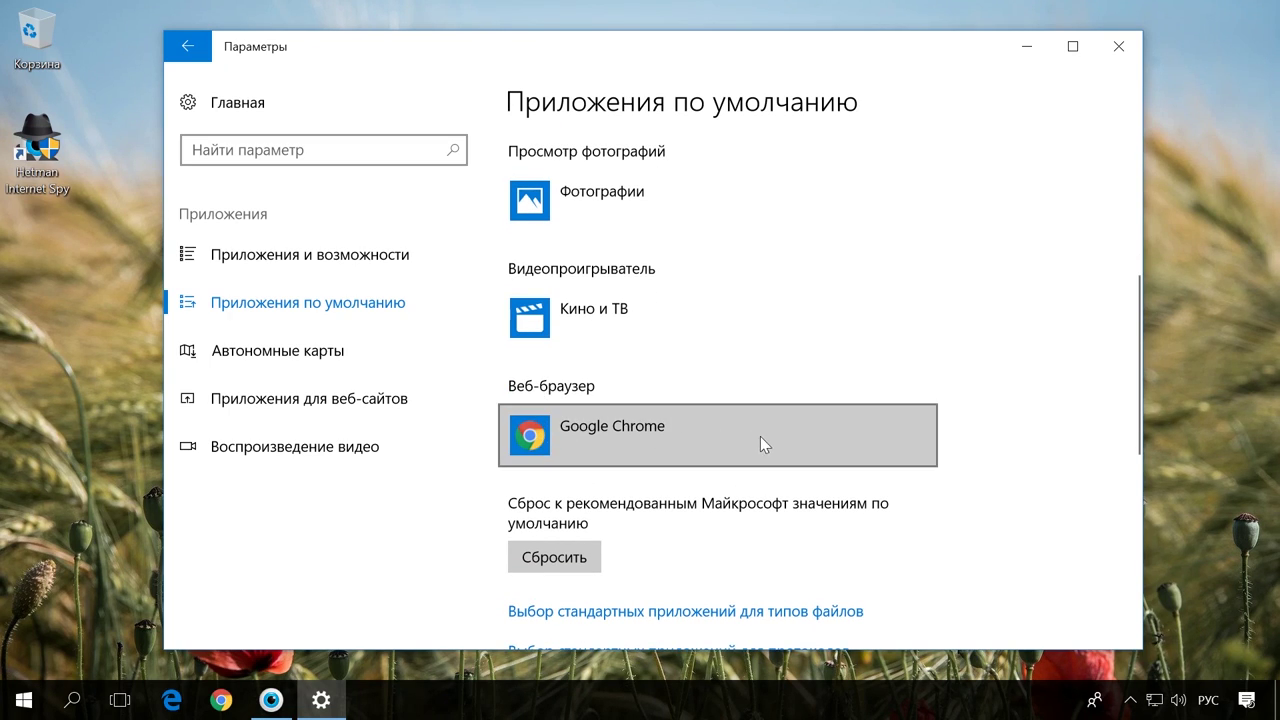
left_click(1120, 46)
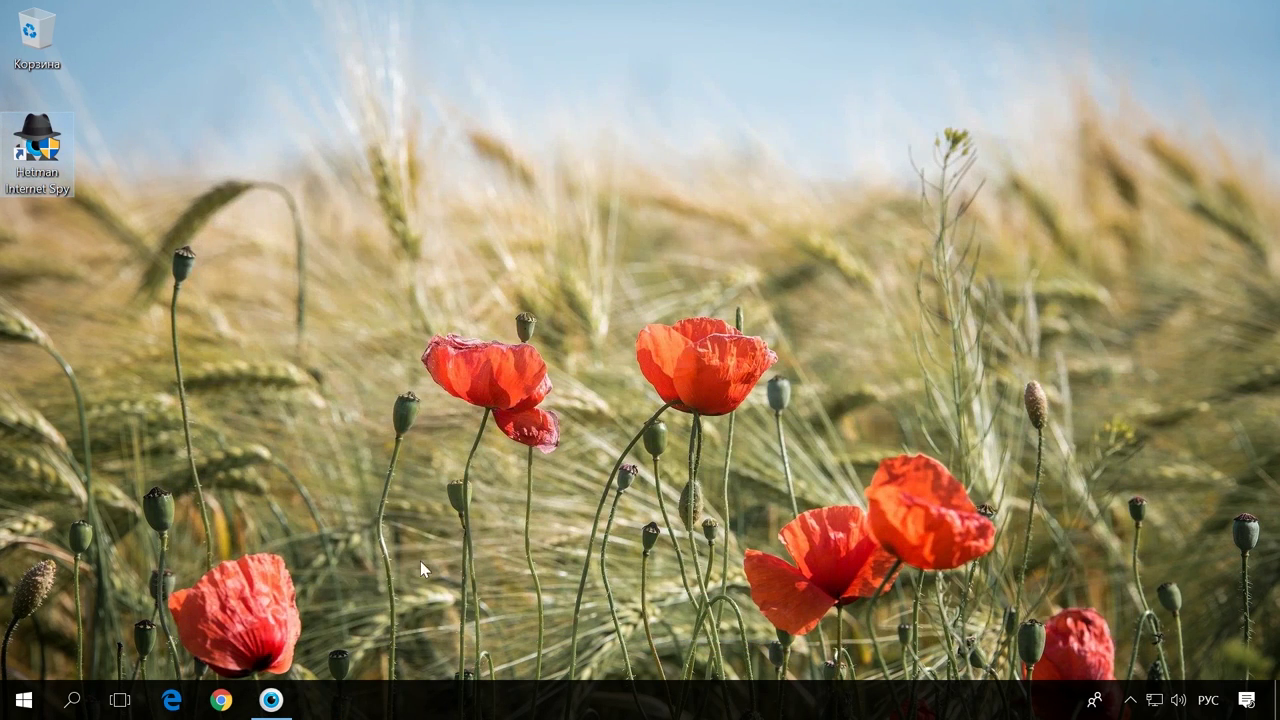
- Load the Google Chrome data, scroll the 2,386-entry visit history, and show saved passwords
left_click(271, 700)
left_click(391, 199)
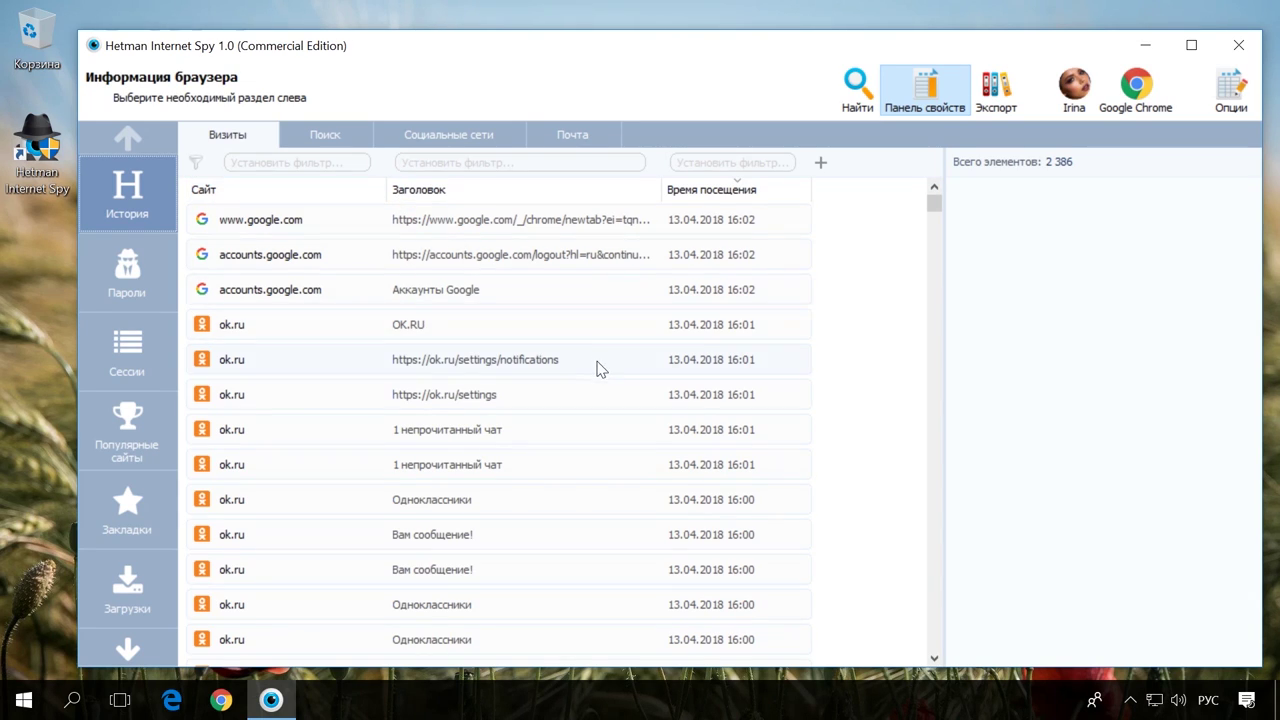
scroll(603, 372, "down", 3)
scroll(603, 372, "down", 3)
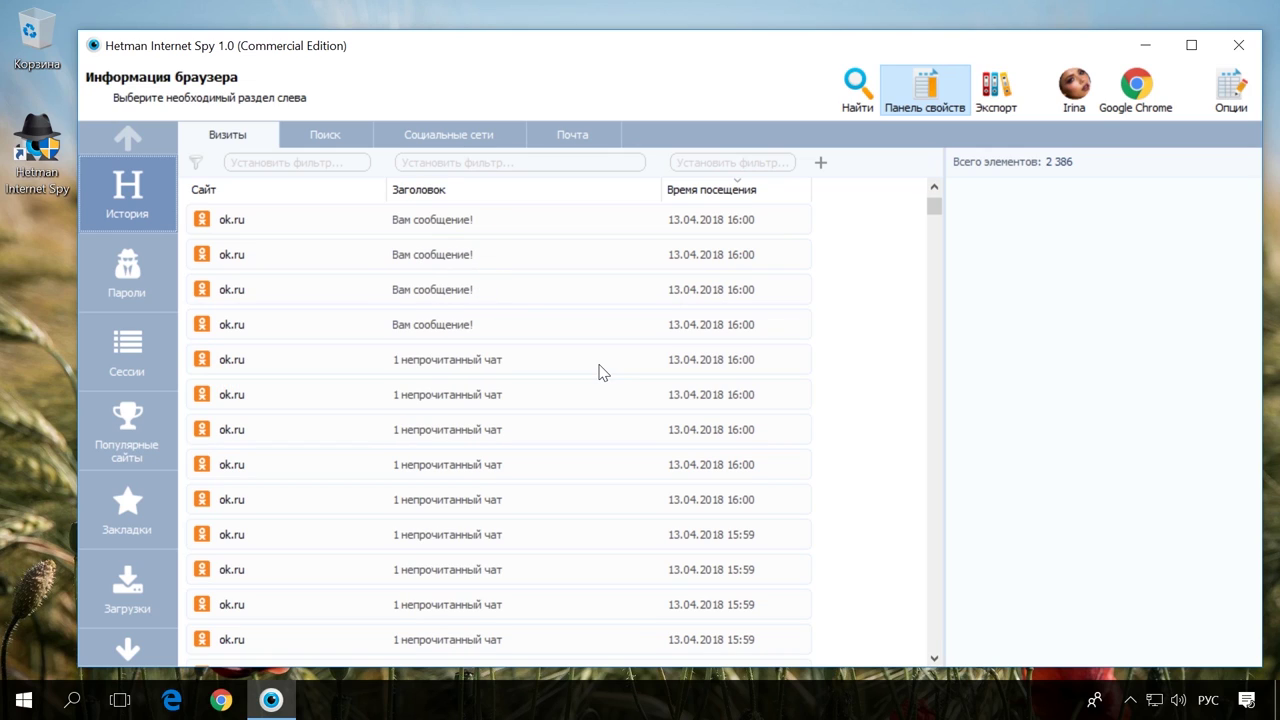
scroll(603, 372, "down", 4)
scroll(603, 372, "up", 3)
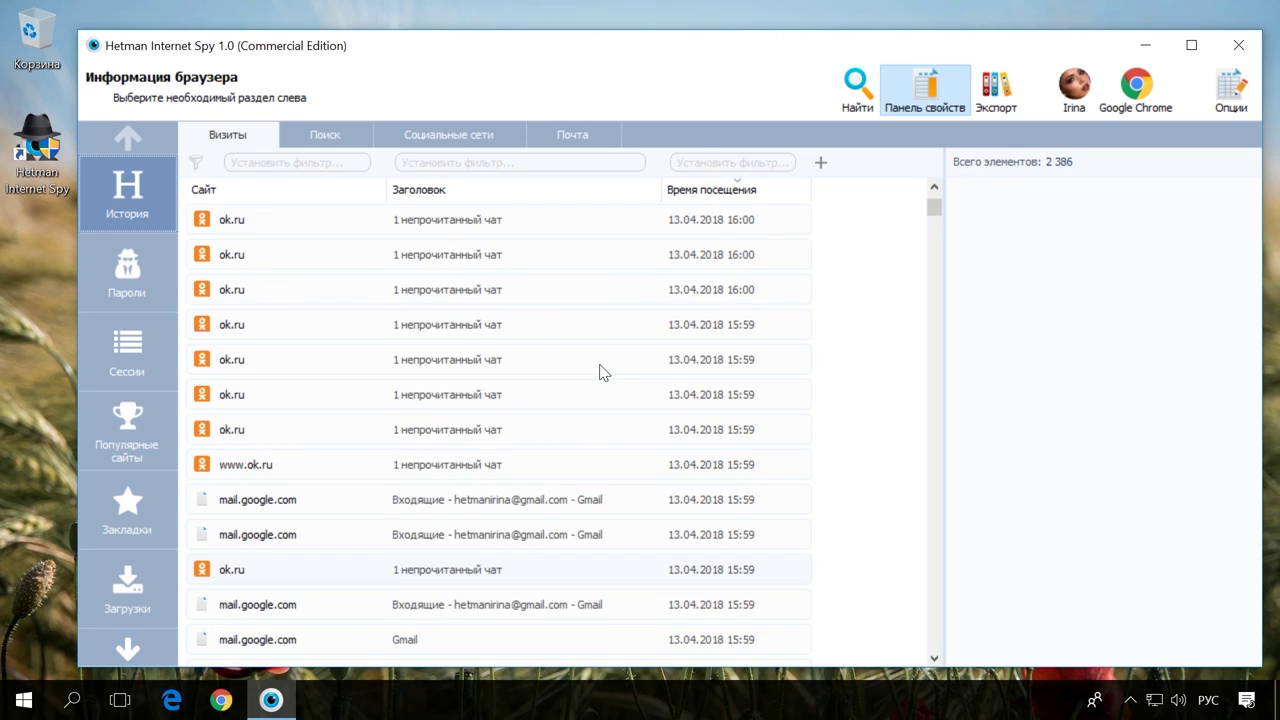
scroll(603, 372, "down", 7)
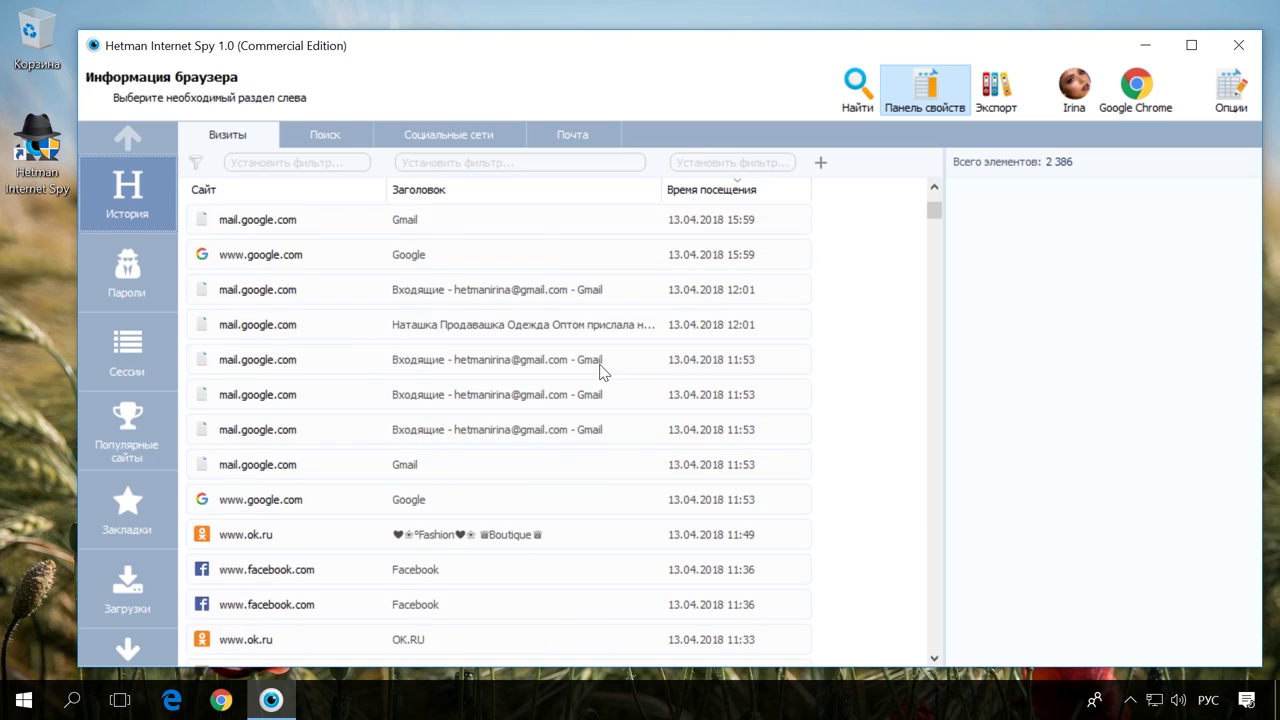
scroll(603, 372, "down", 4)
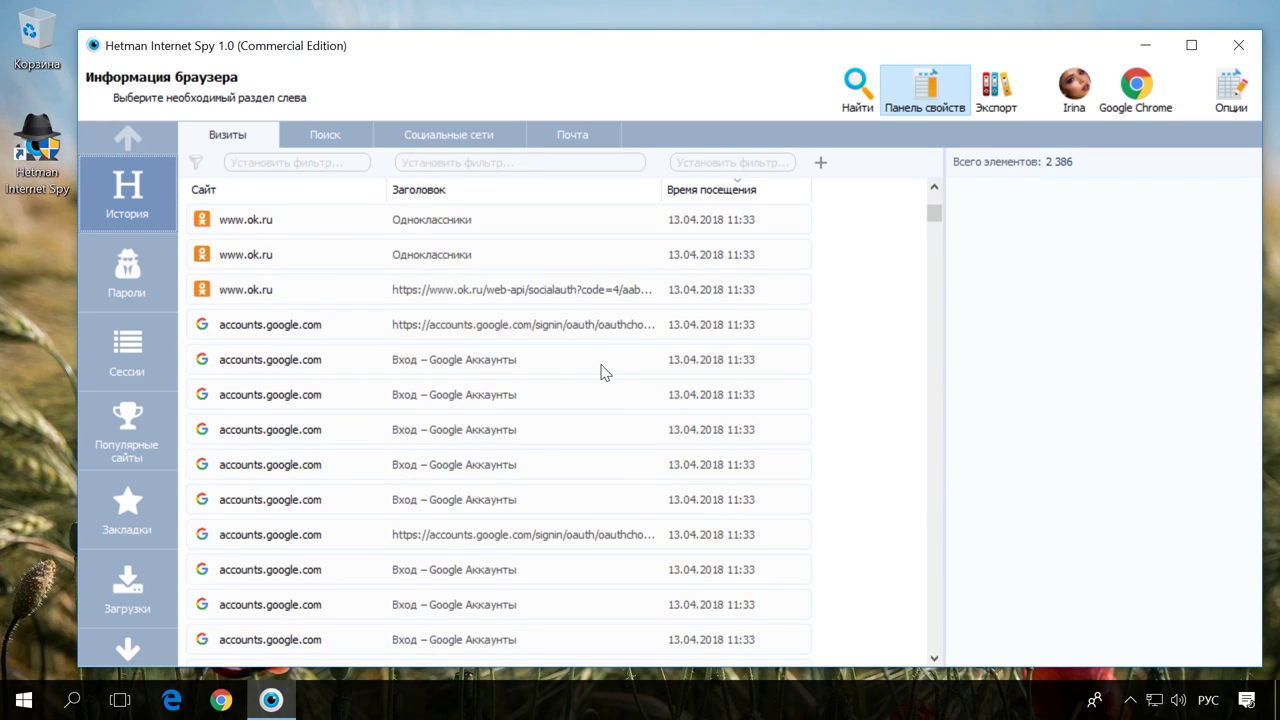
scroll(603, 372, "down", 3)
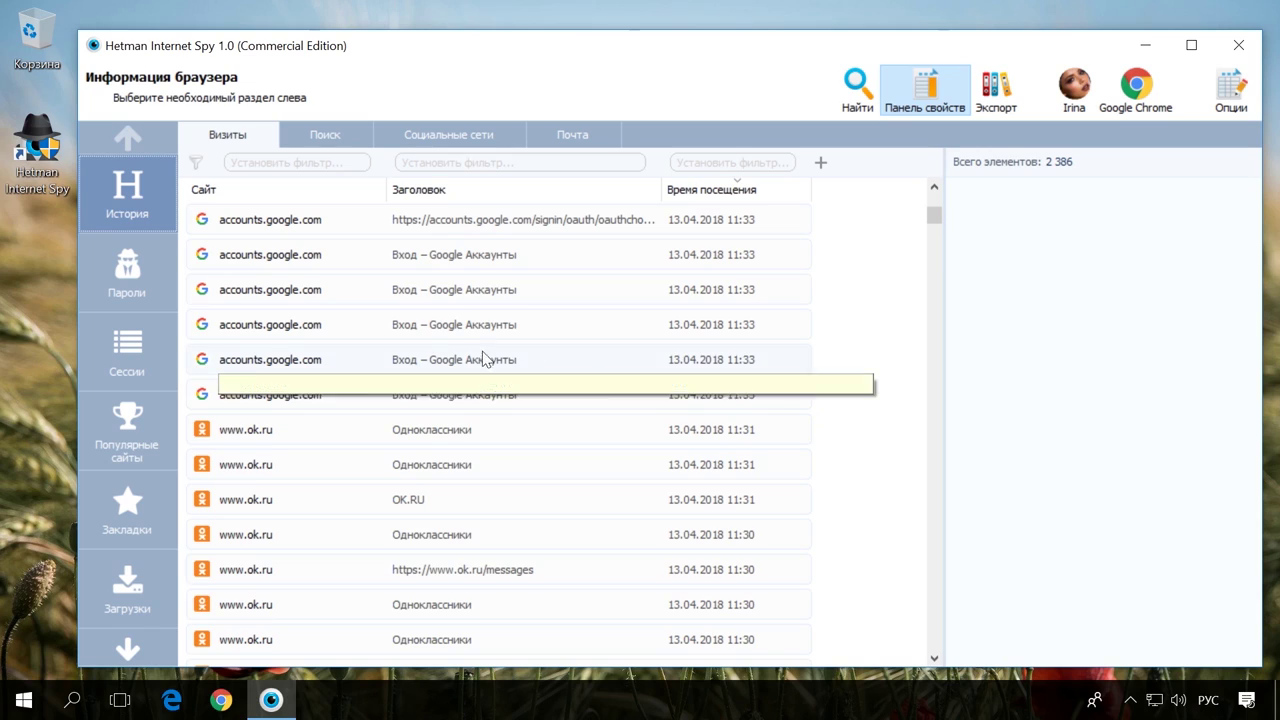
left_click(155, 286)
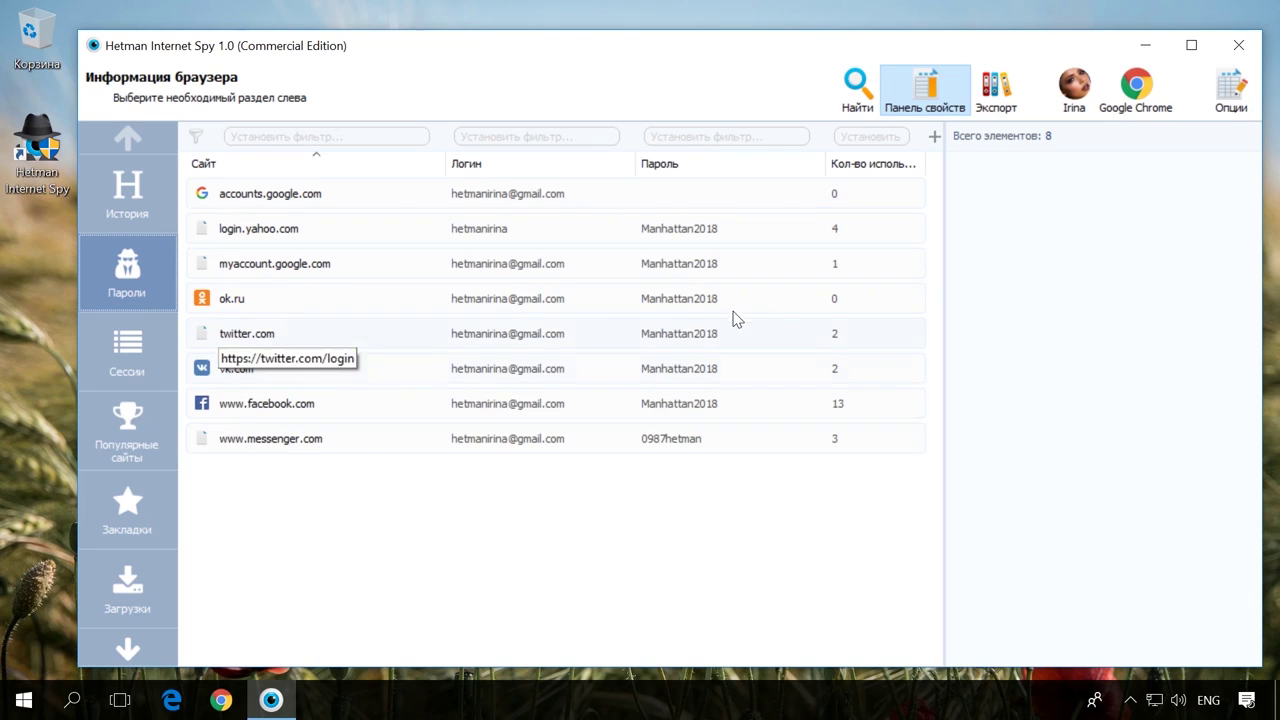
- Show the full stored ok.ru login details, then switch to Chrome
left_click(470, 302)
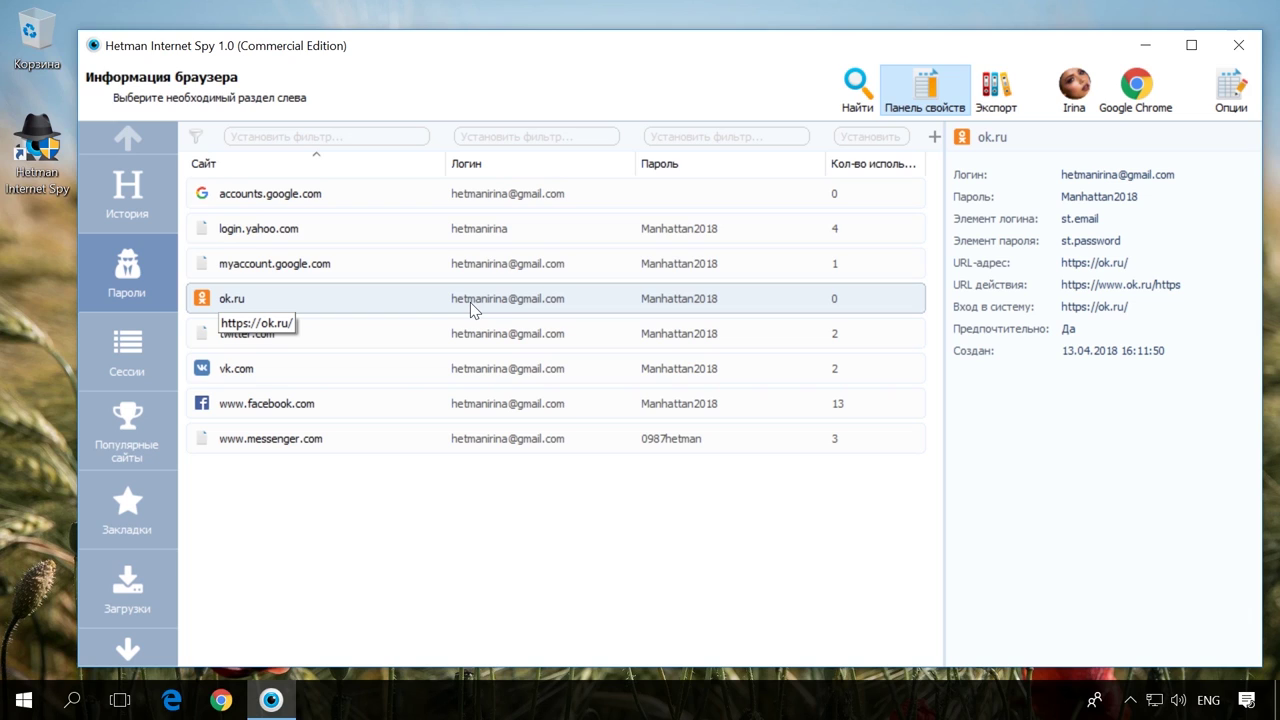
left_click(222, 702)
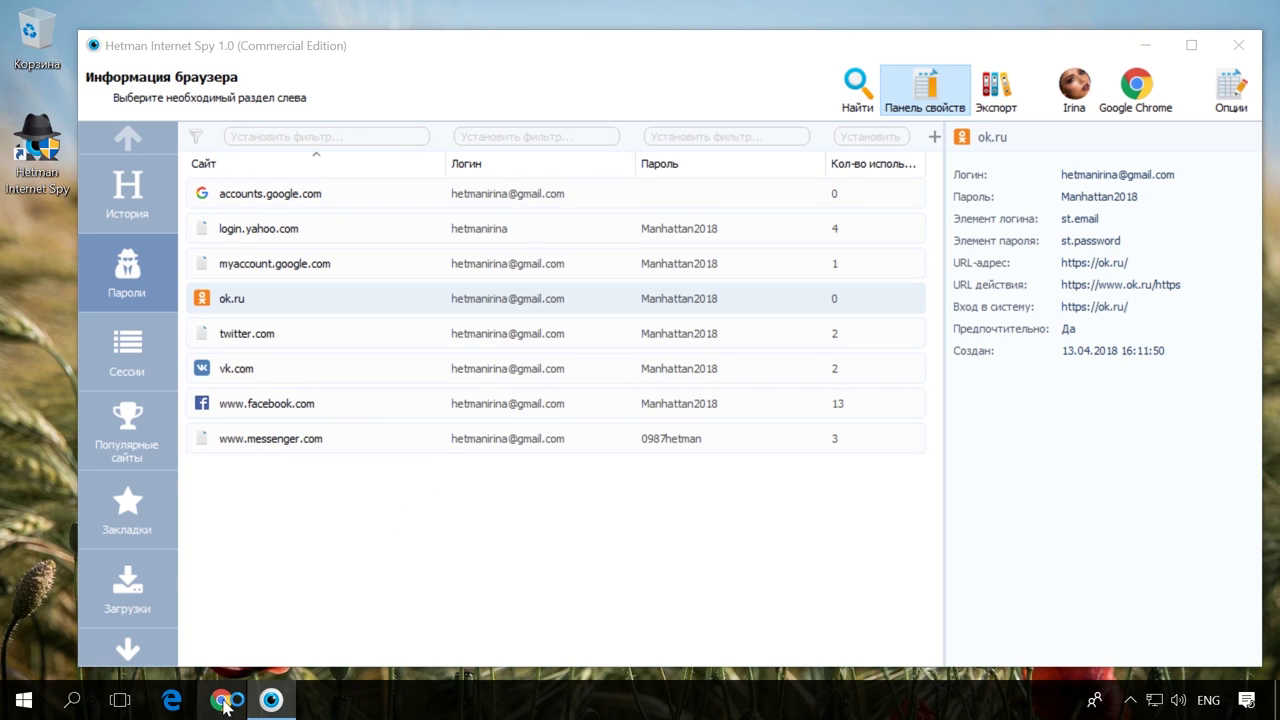
- Sign in to ok.ru via its bookmark using the recovered e-mail login and password
left_click(414, 82)
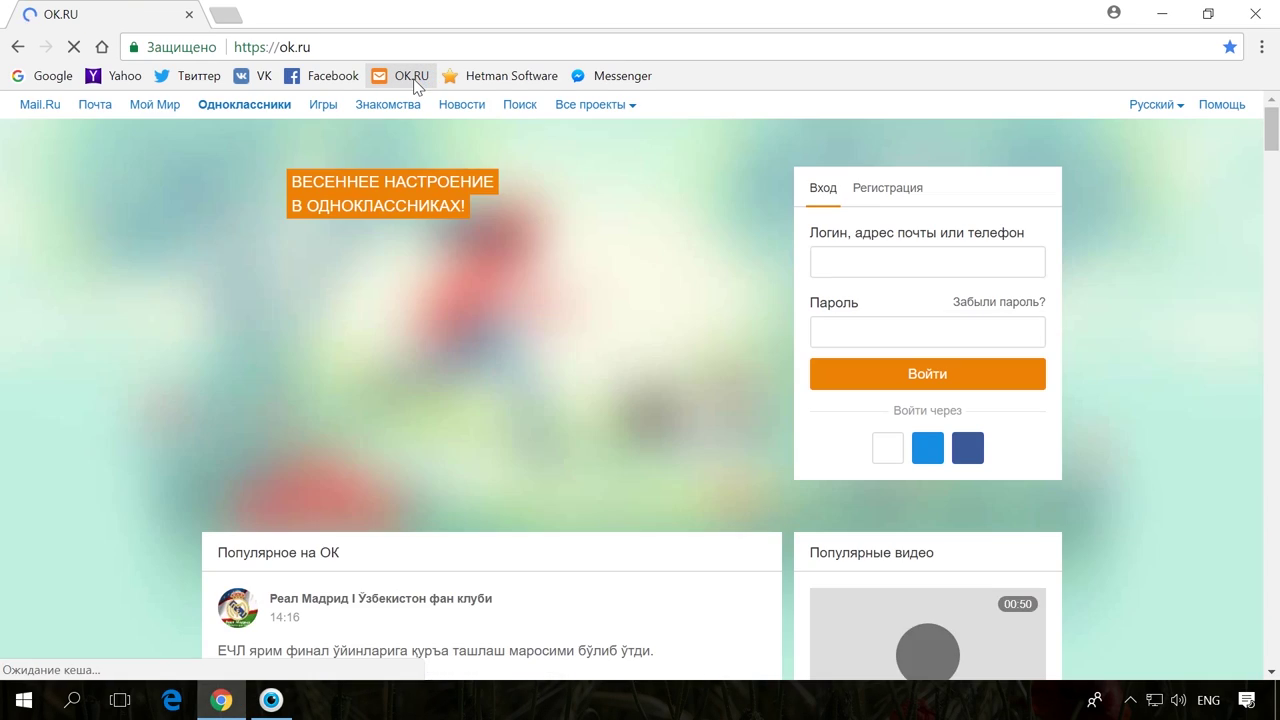
left_click(865, 261)
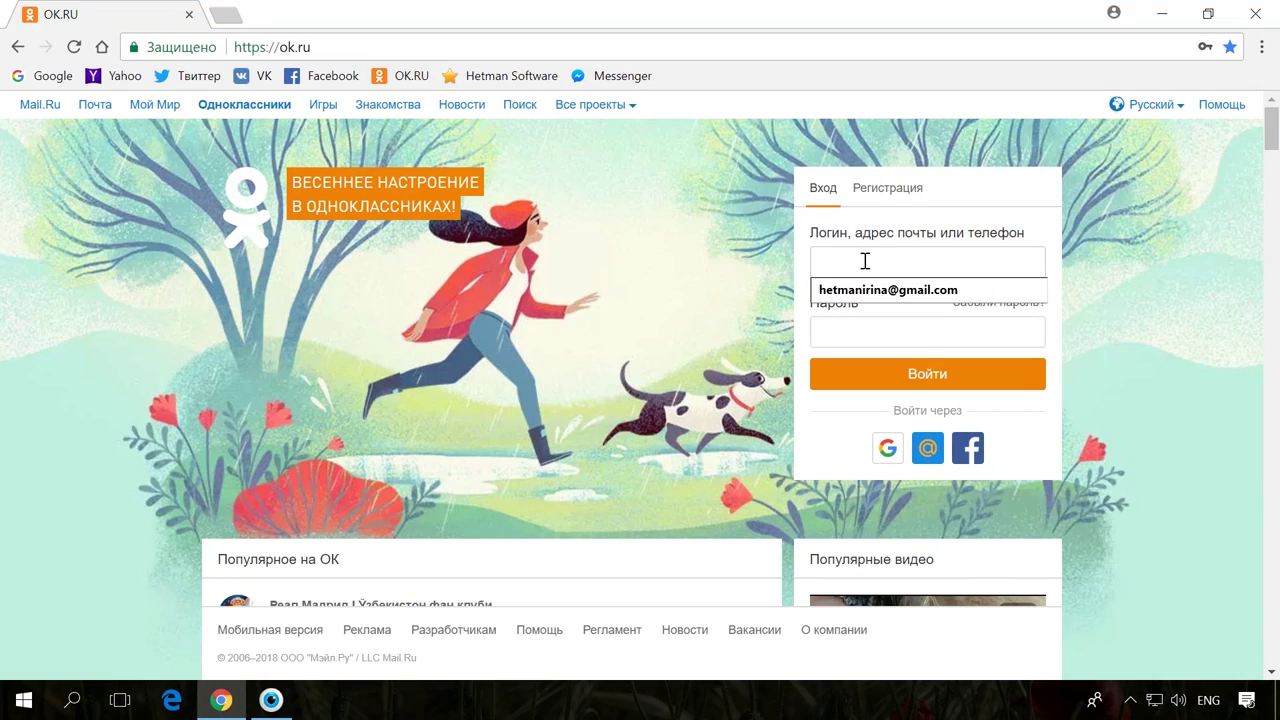
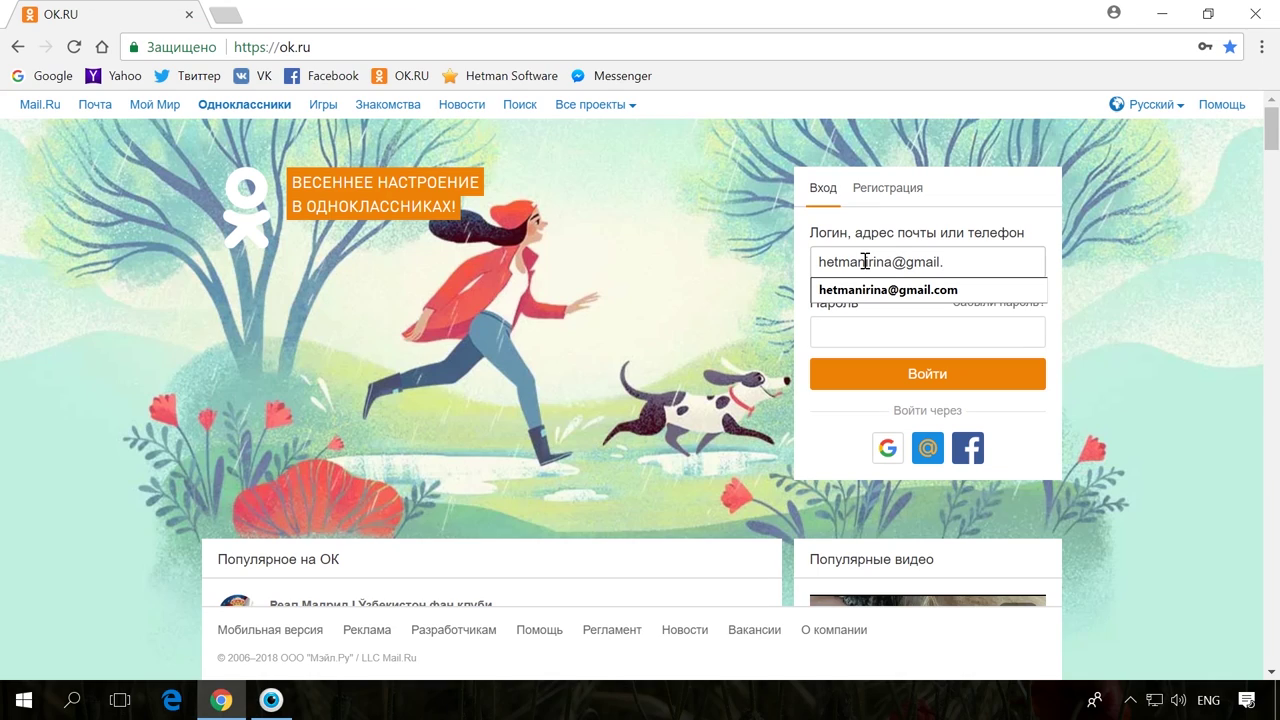
left_click(848, 335)
type("**")
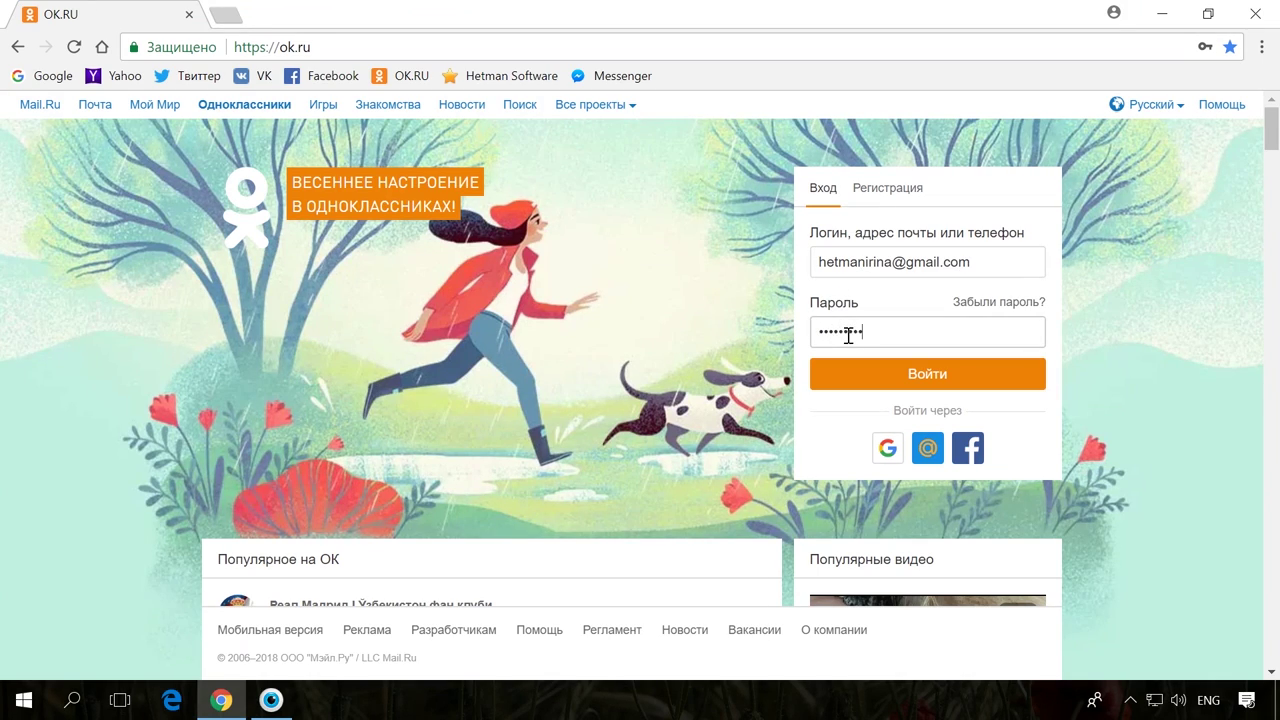
left_click(930, 384)
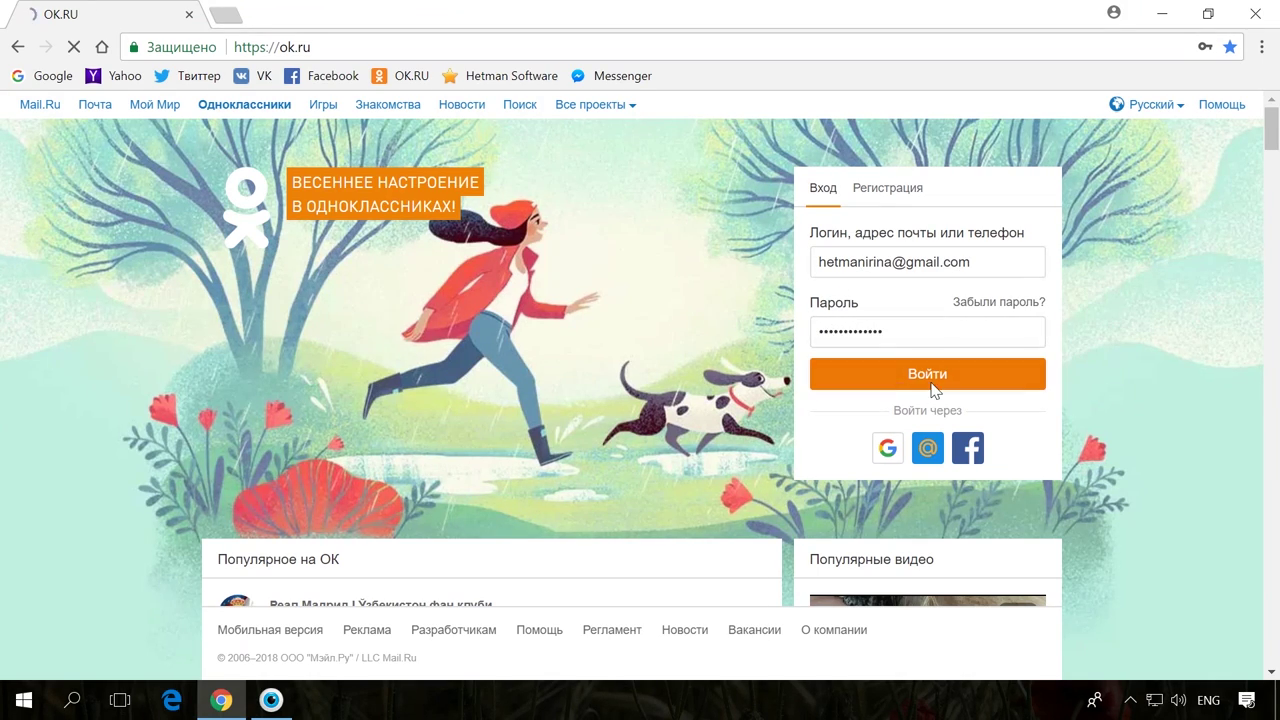
- Open the account's Messages and read the newest conversation and the boutique page chat
scroll(934, 392, "down", 10)
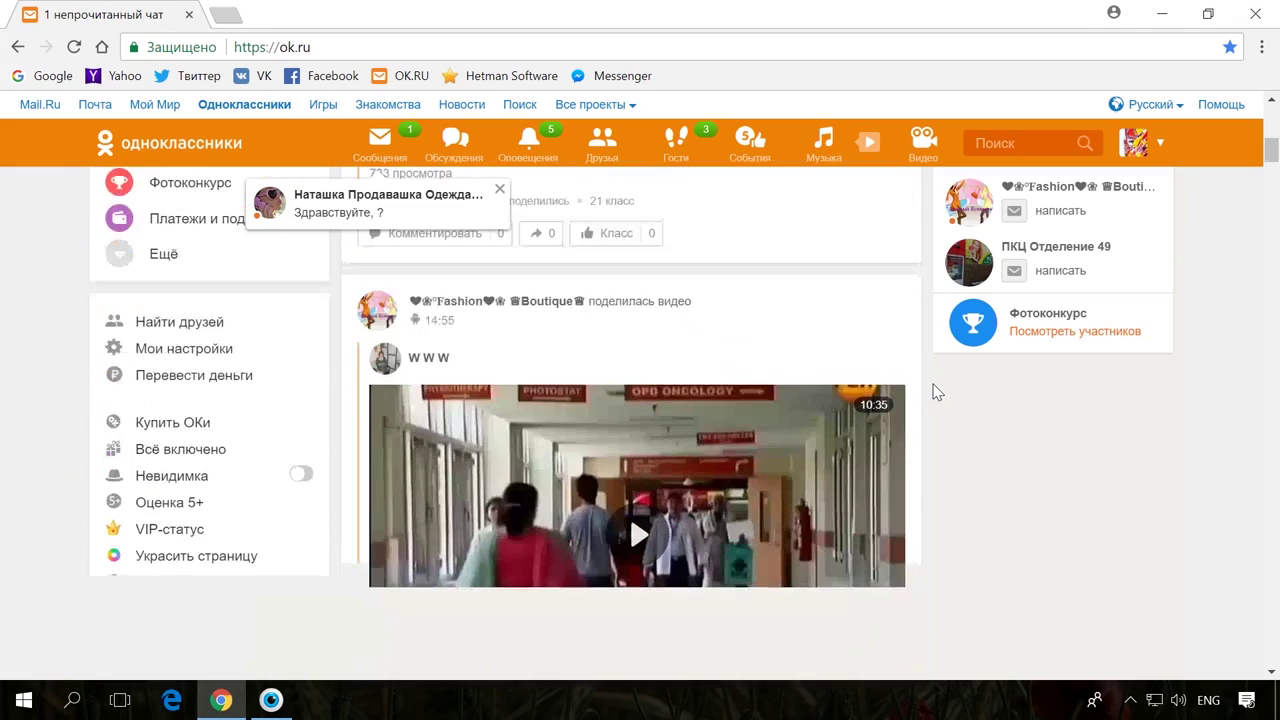
scroll(934, 392, "up", 10)
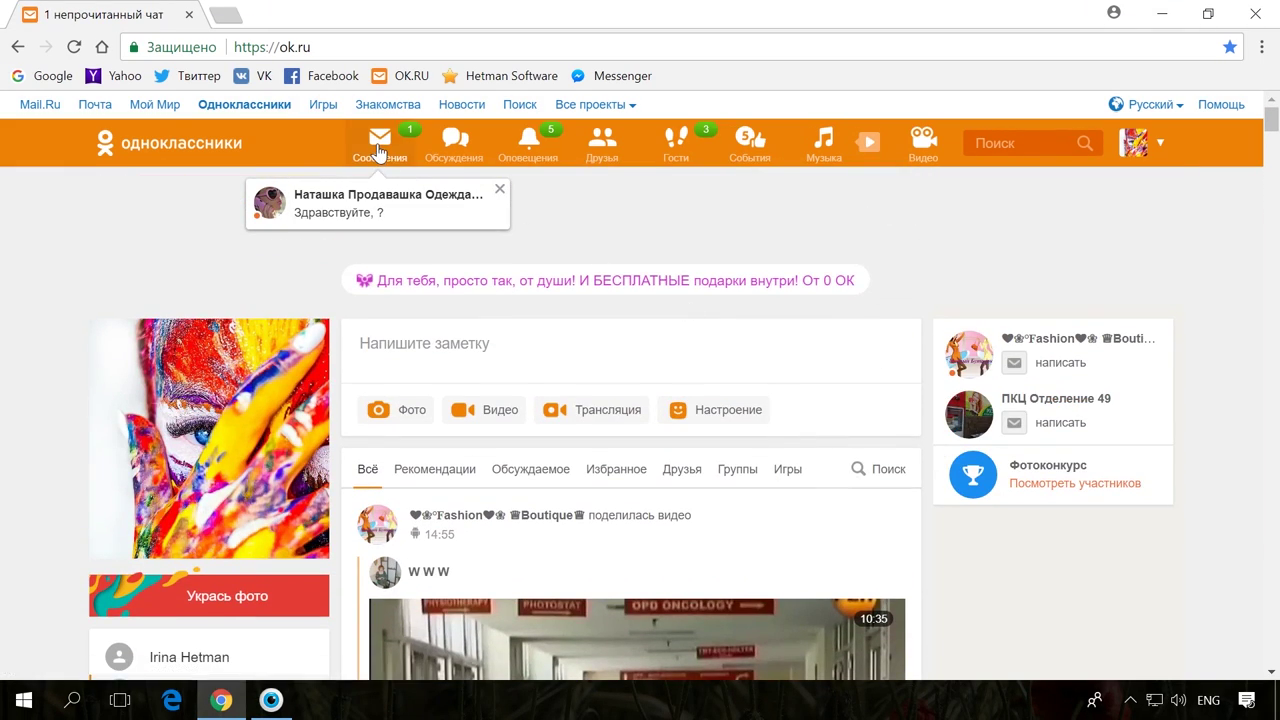
left_click(379, 150)
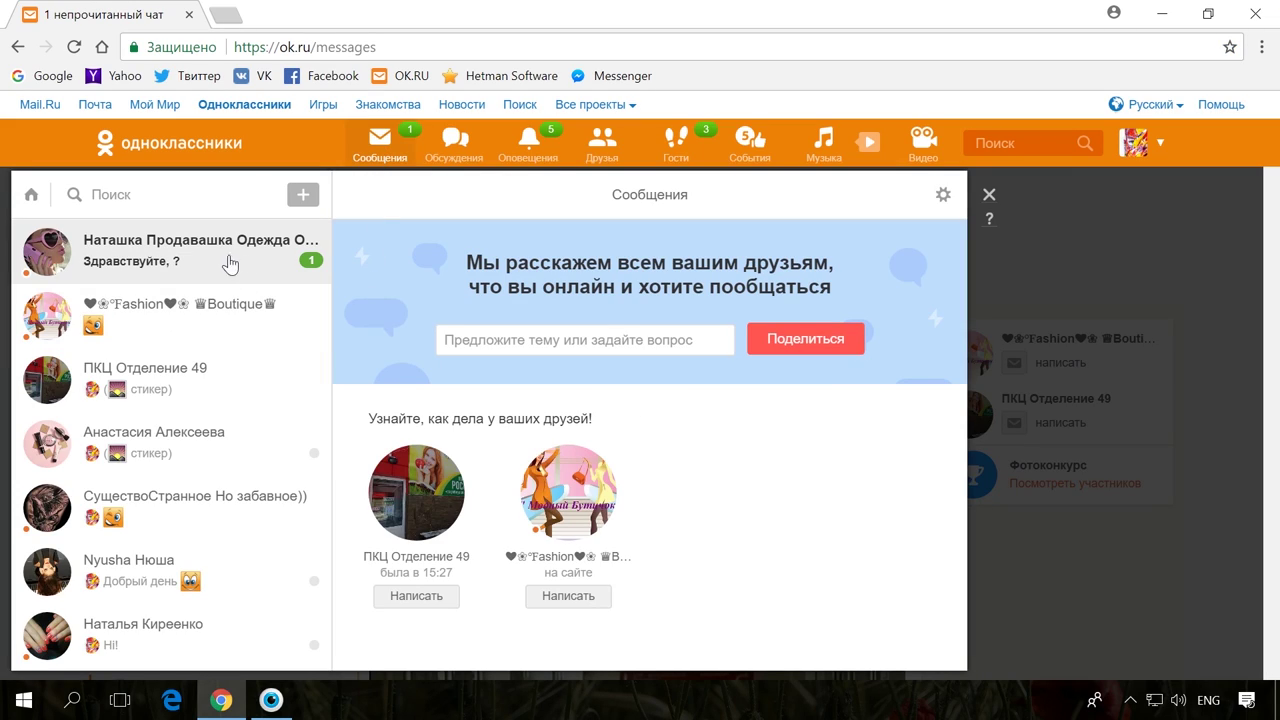
left_click(223, 260)
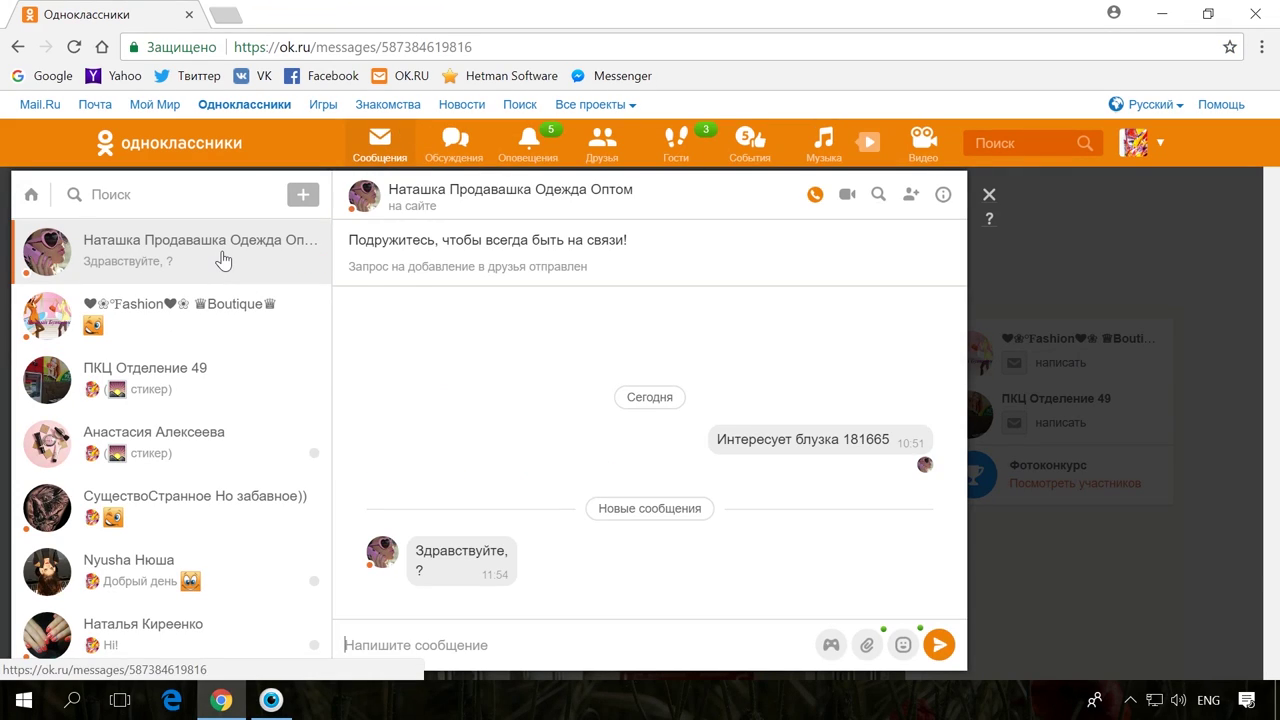
left_click(233, 310)
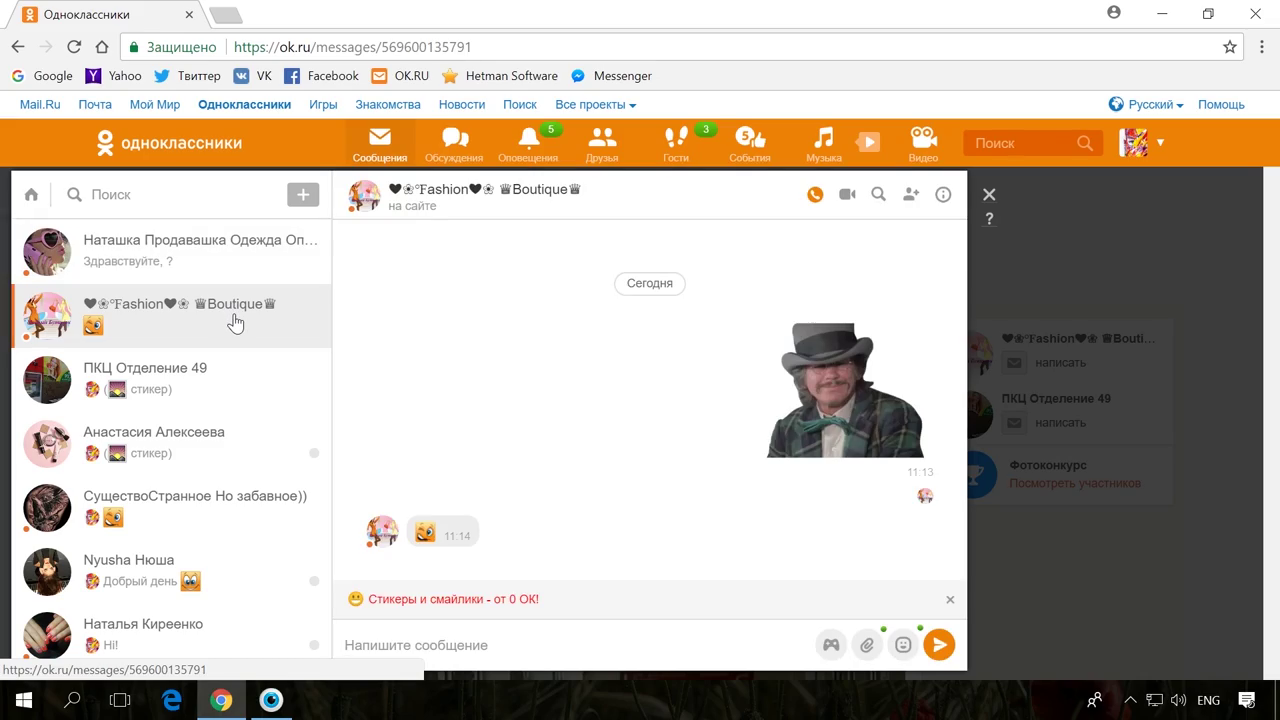
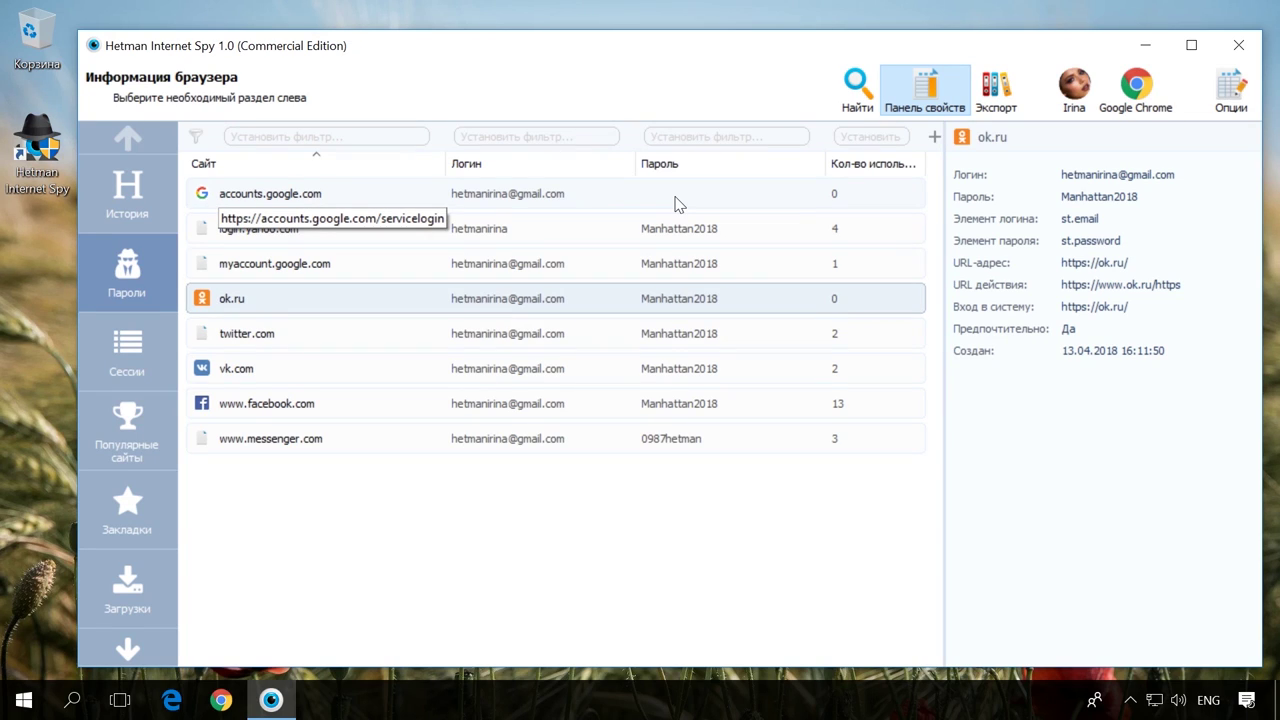
- View the saved login details for the accounts.google.com and myaccount.google.com entries
left_click(675, 204)
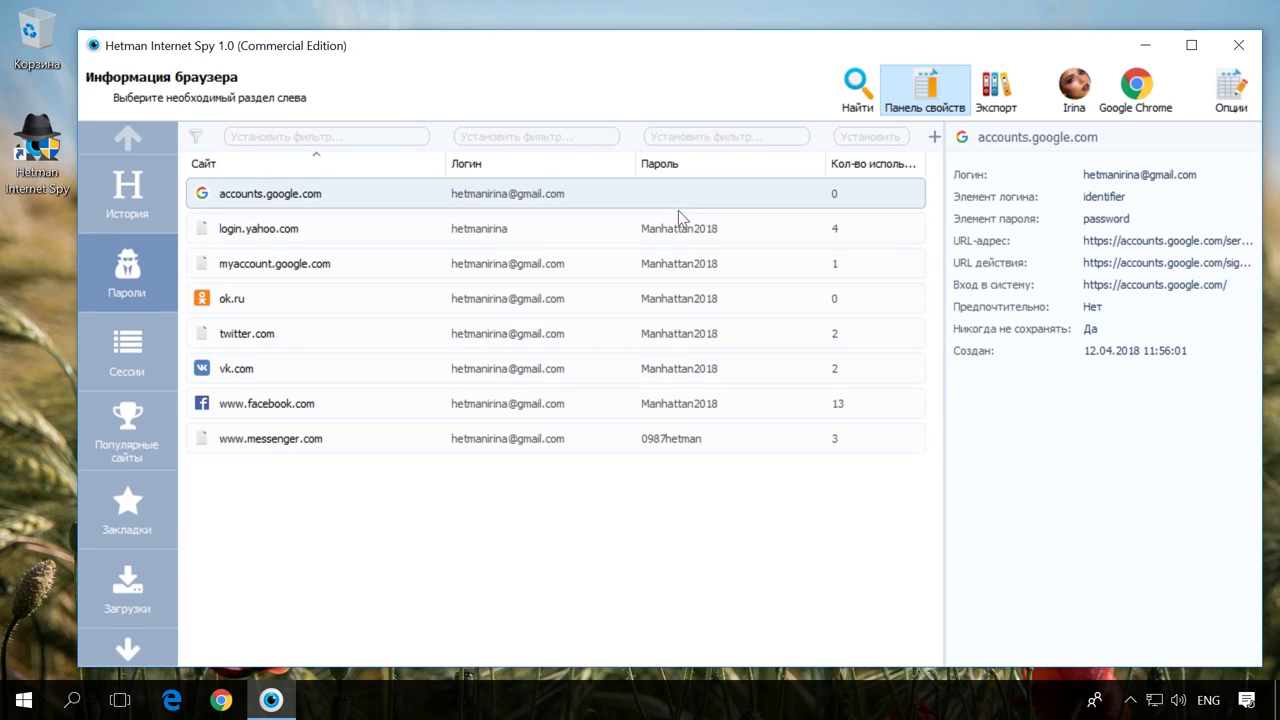
left_click(685, 236)
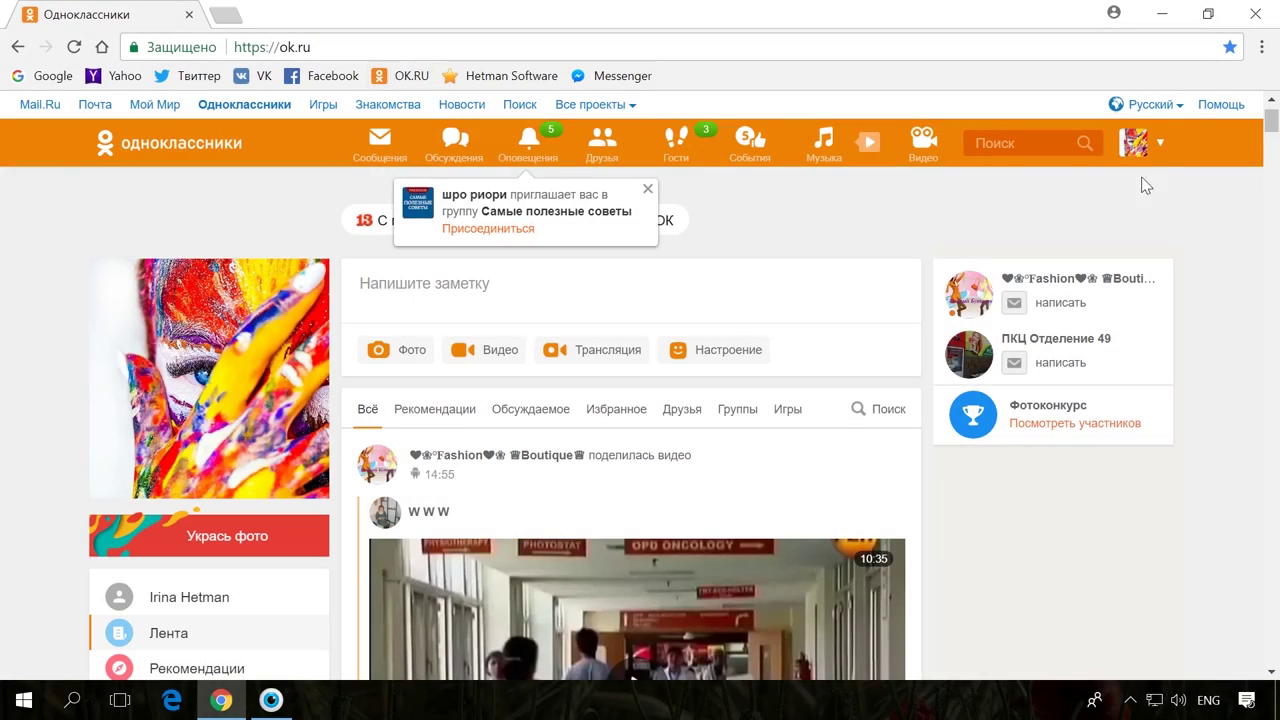
- Open Изменить настройки from the avatar menu and scroll through the Уведомления e-mail alert options
left_click(1152, 143)
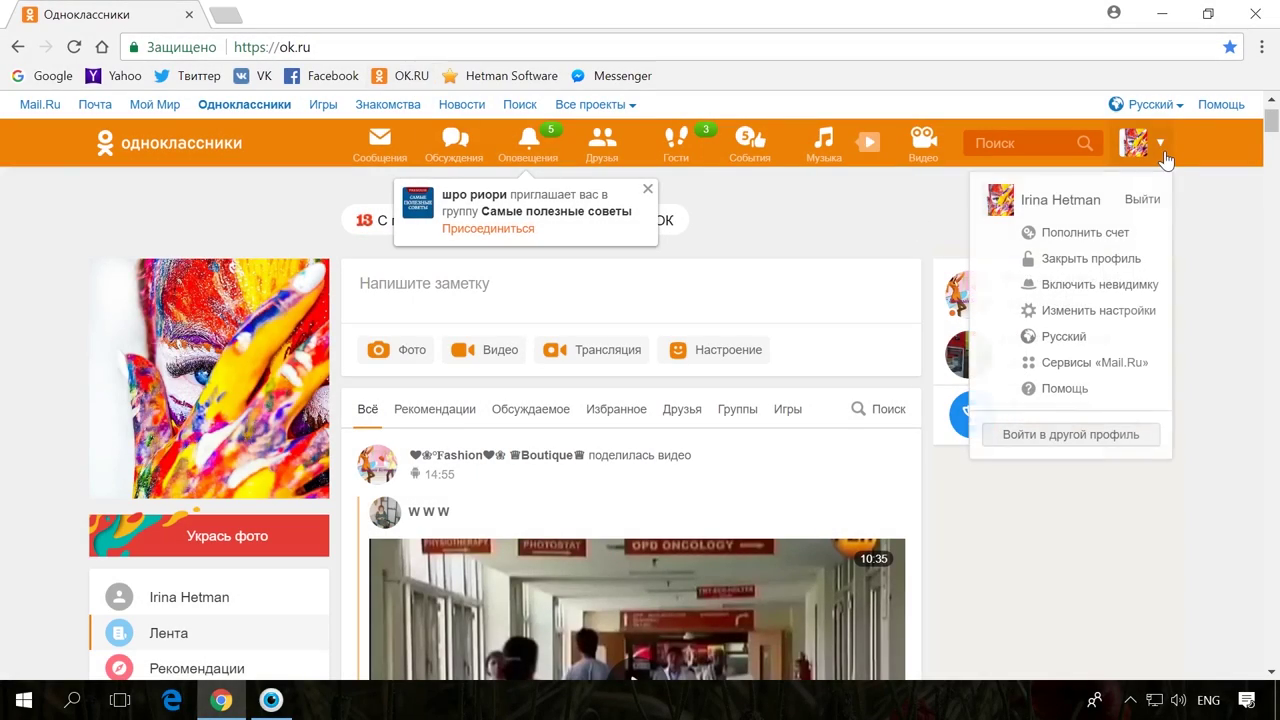
left_click(1123, 318)
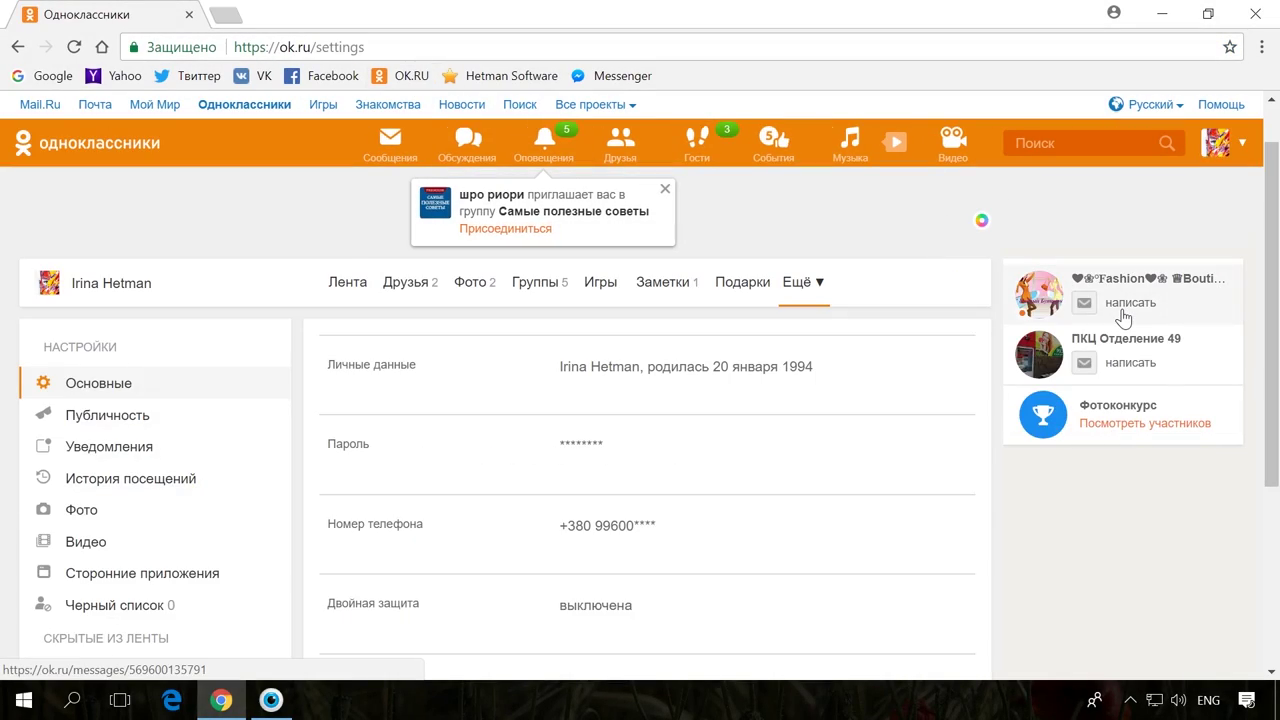
scroll(891, 434, "down", 3)
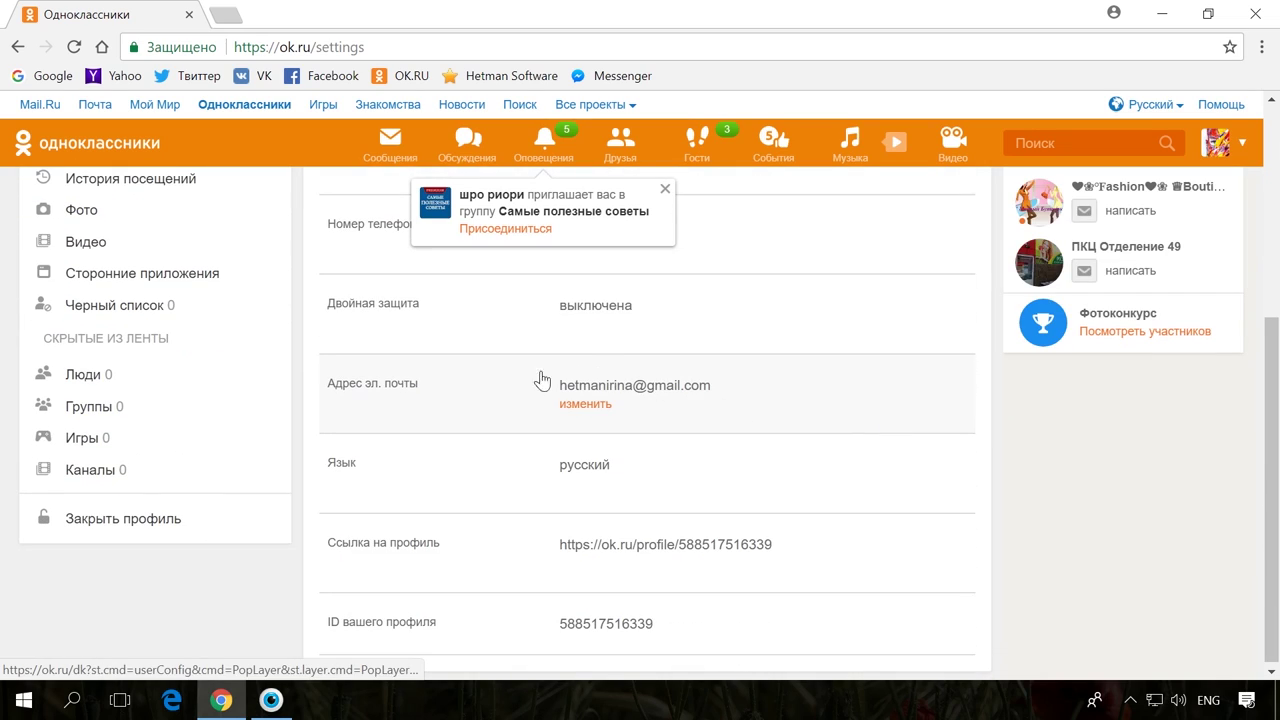
scroll(288, 352, "up", 3)
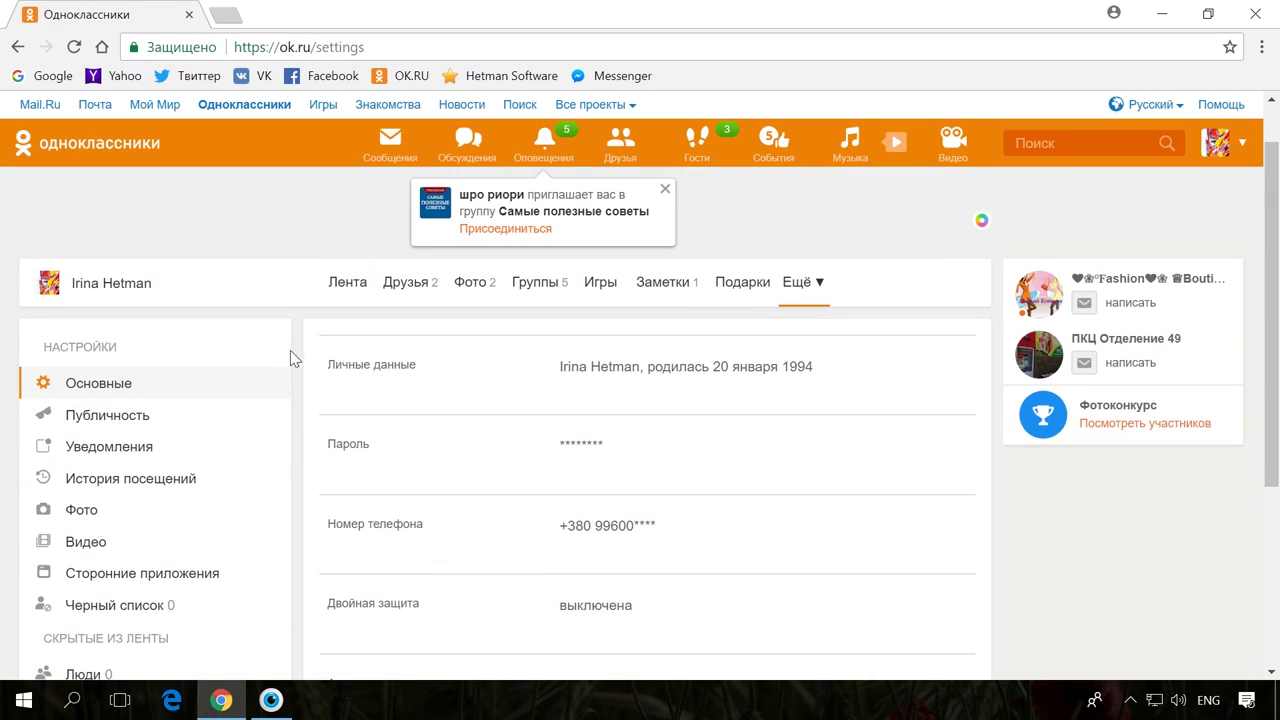
left_click(139, 456)
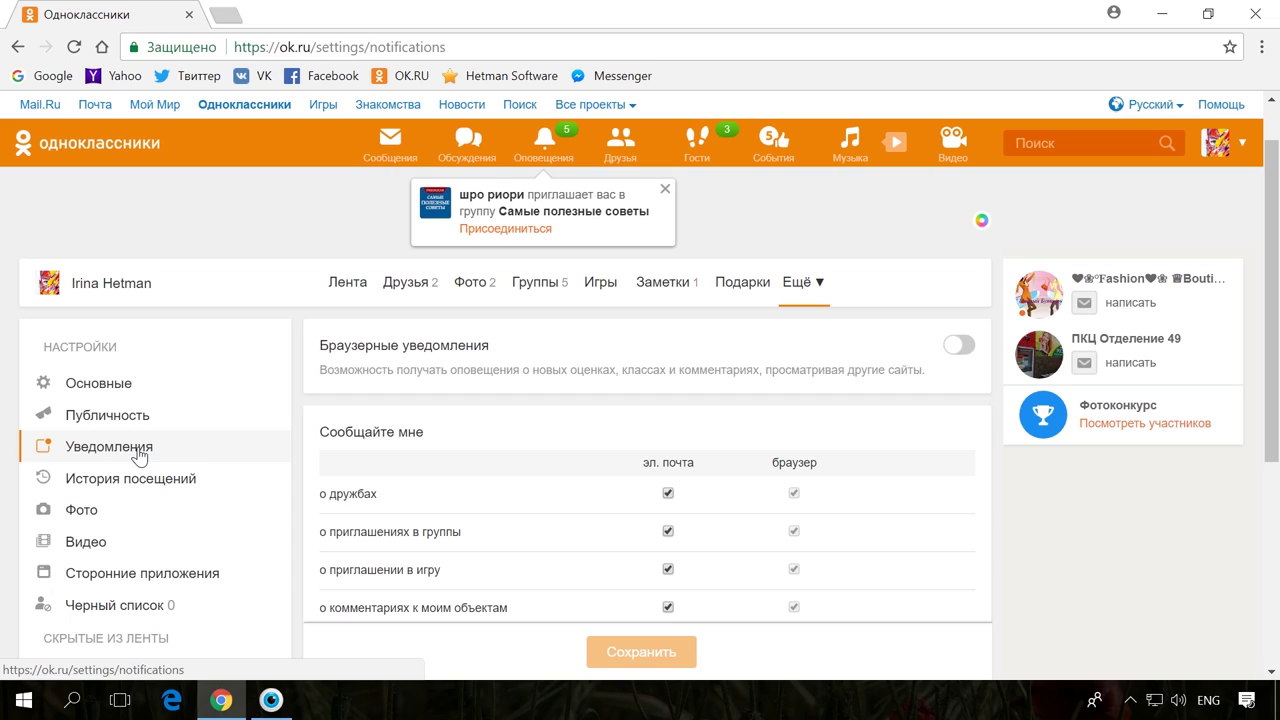
left_click_drag(620, 457, 706, 466)
scroll(609, 434, "down", 2)
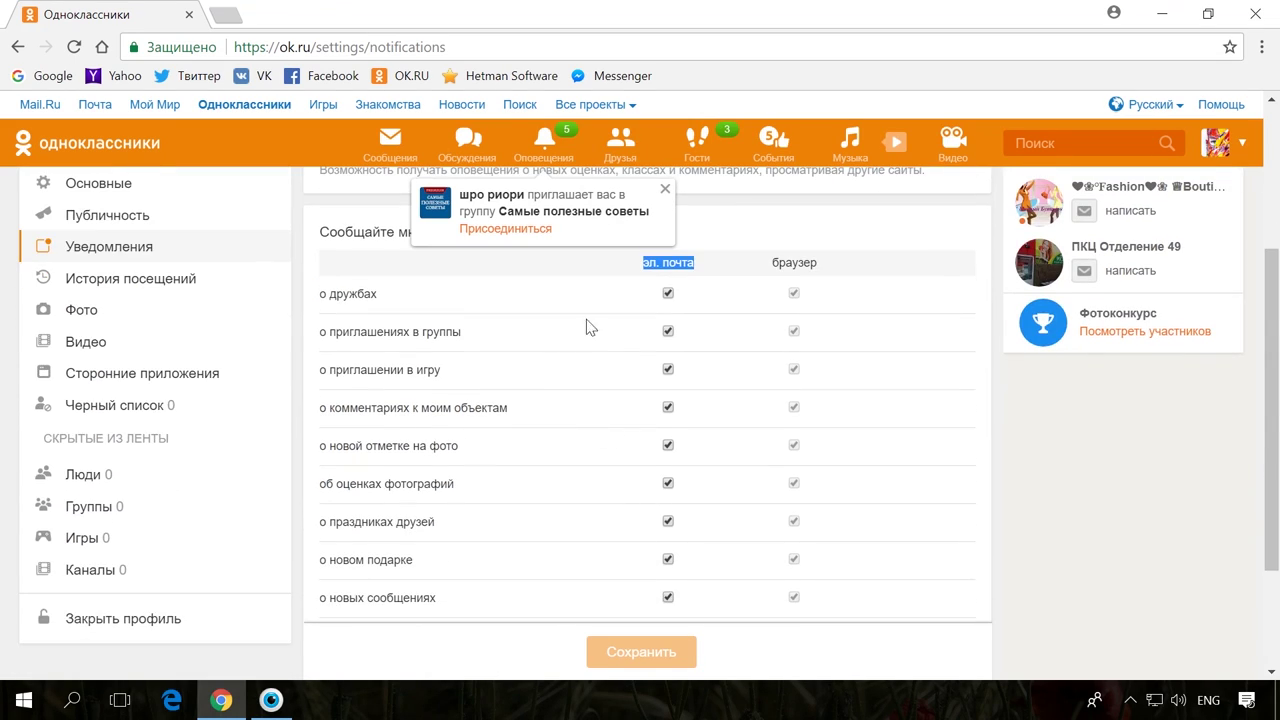
scroll(577, 346, "down", 1)
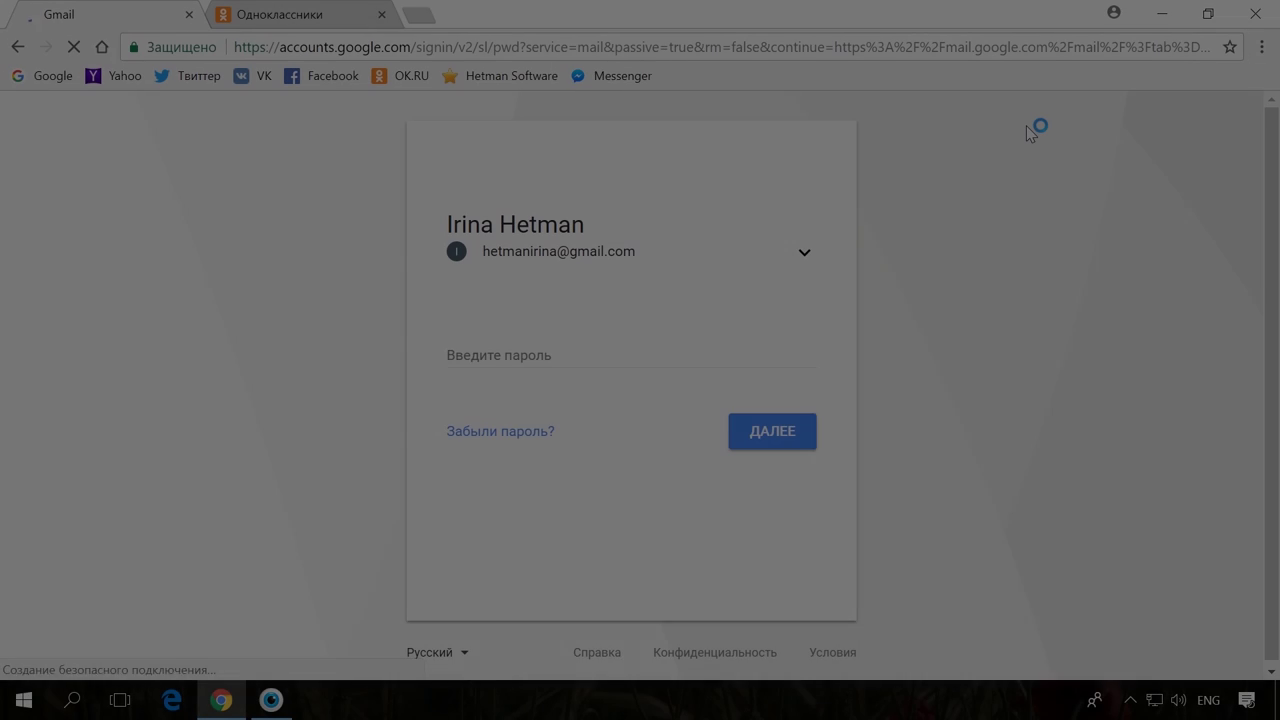
- Sign in to Gmail with the account password and open the Одноклассники new-message email under Соцсети
type("•••")
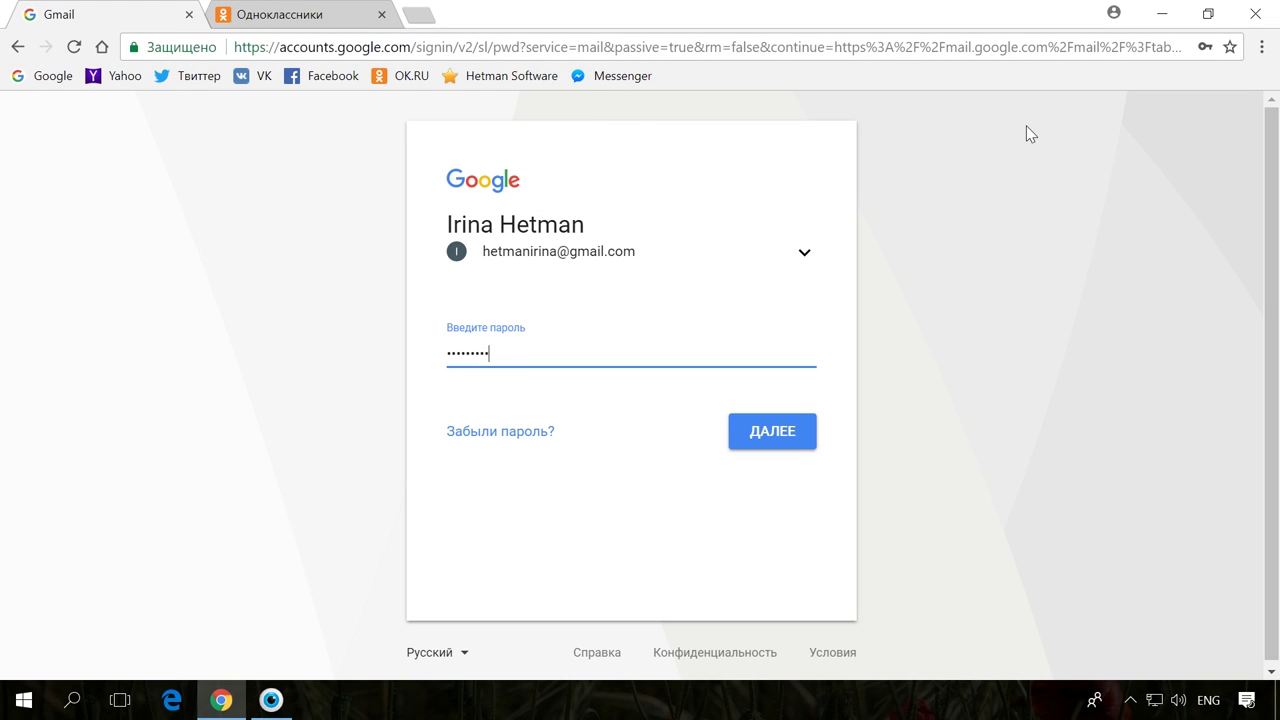
left_click(810, 448)
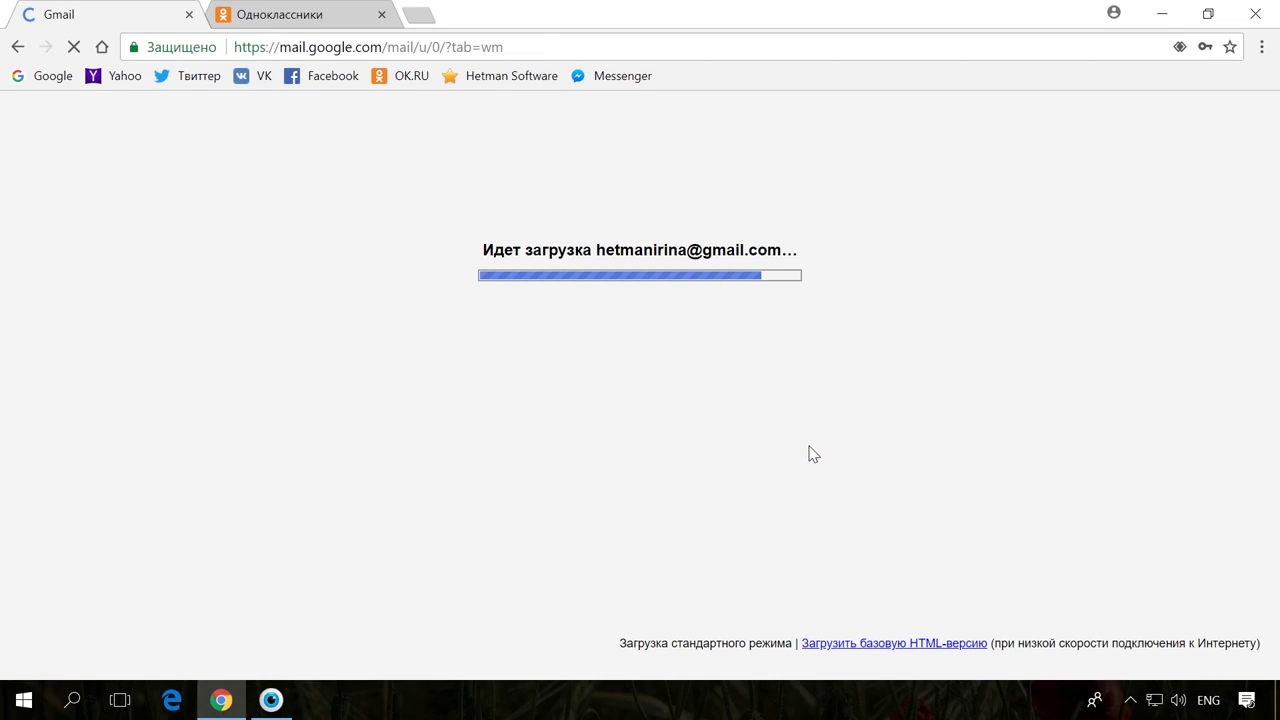
scroll(806, 451, "down", 3)
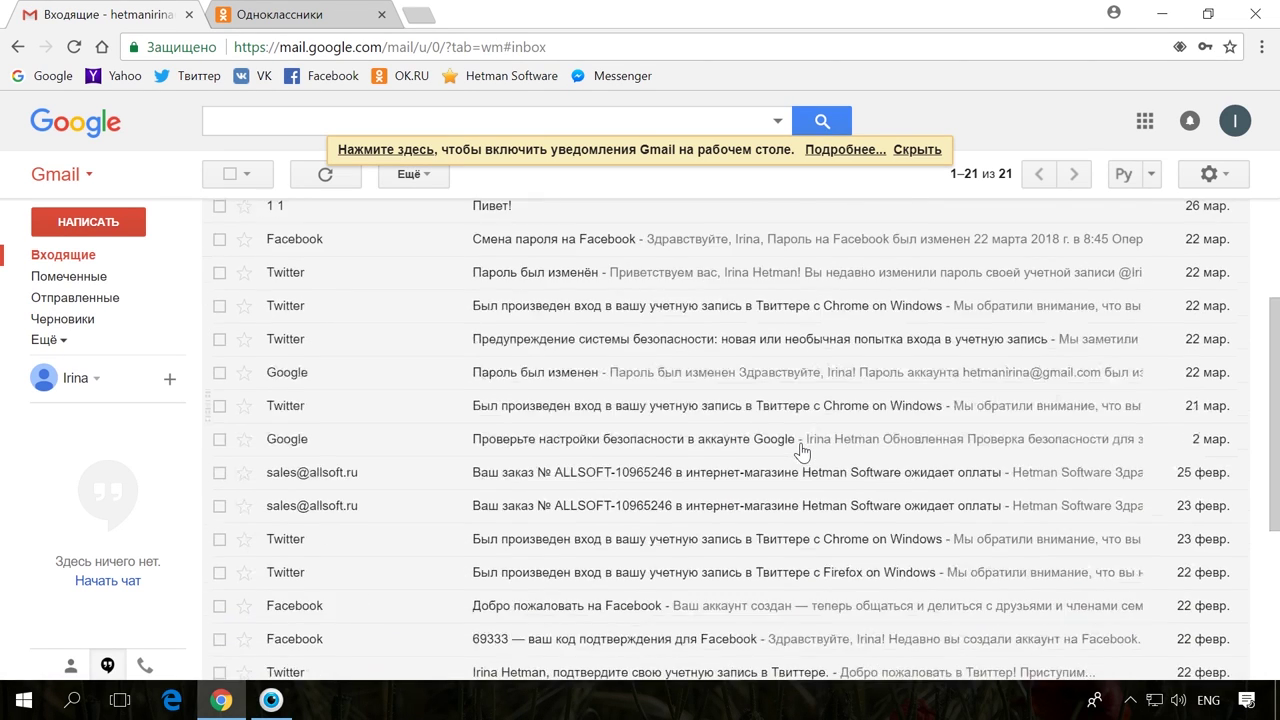
scroll(803, 449, "up", 3)
left_click(601, 234)
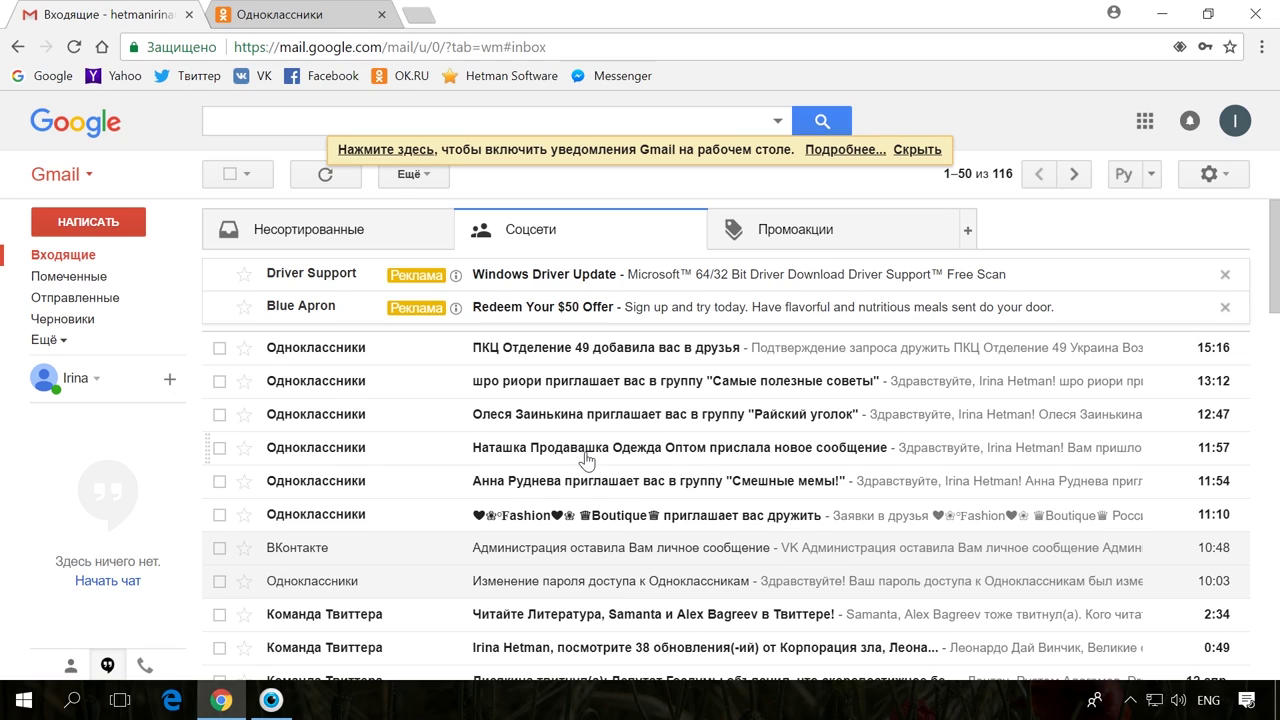
left_click(586, 459)
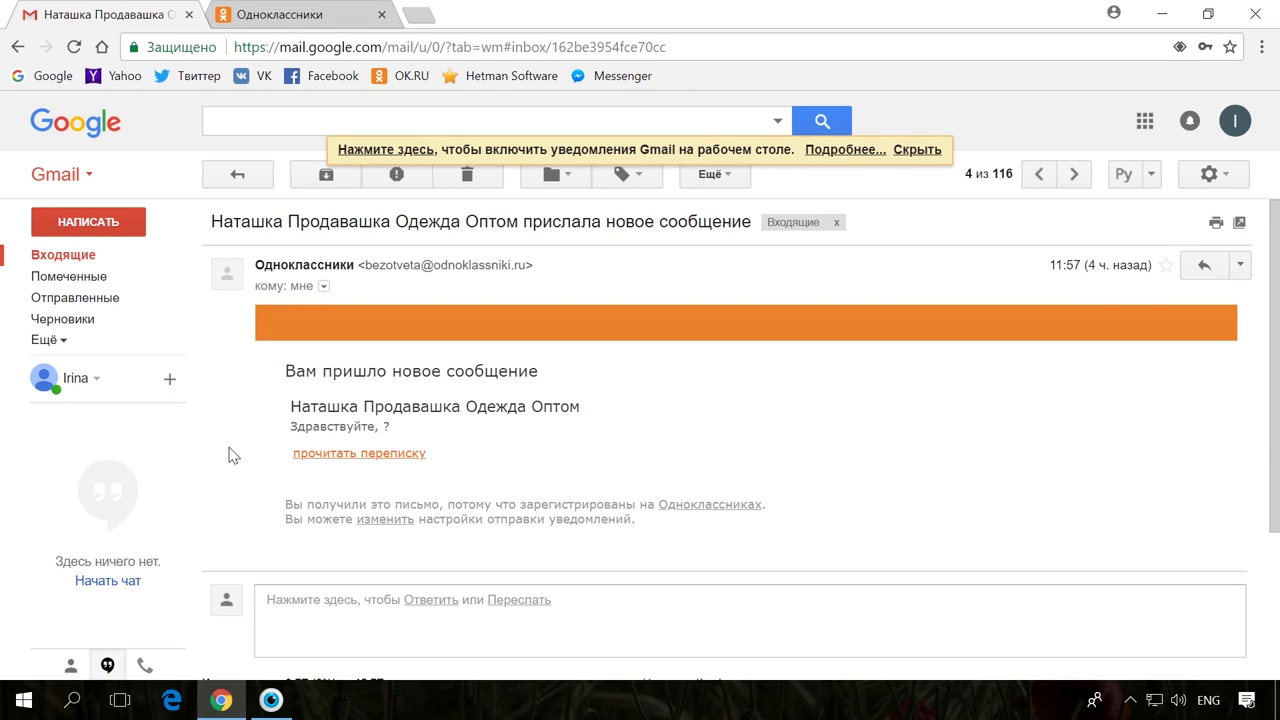
- Read the Одноклассники new-message and friend-request emails, going back to the inbox after each
left_click_drag(414, 428, 515, 429)
left_click(545, 444)
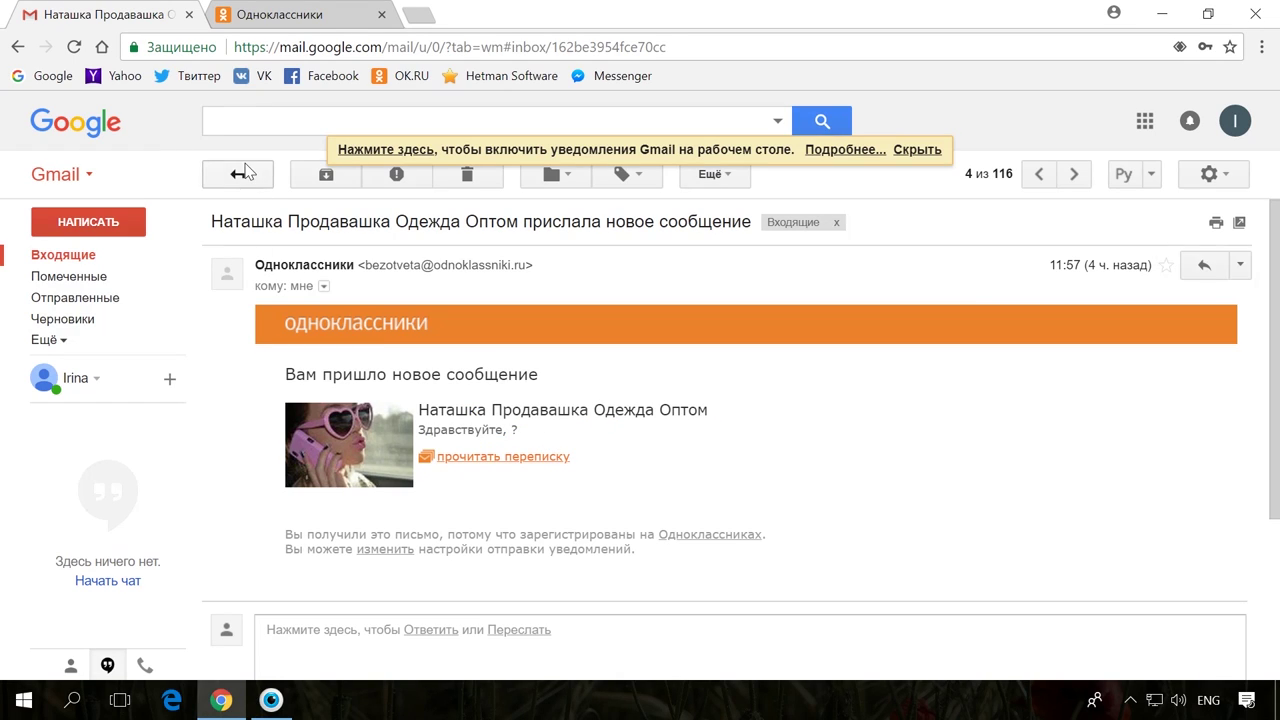
left_click(249, 172)
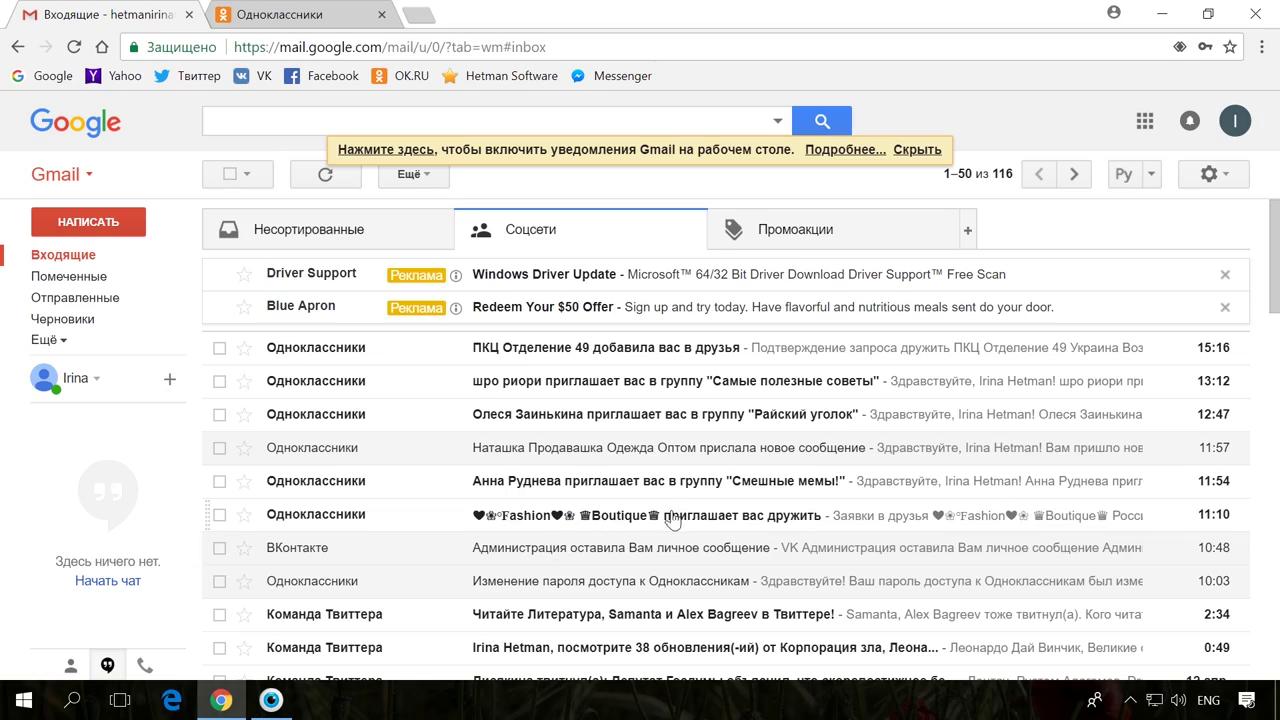
left_click(518, 518)
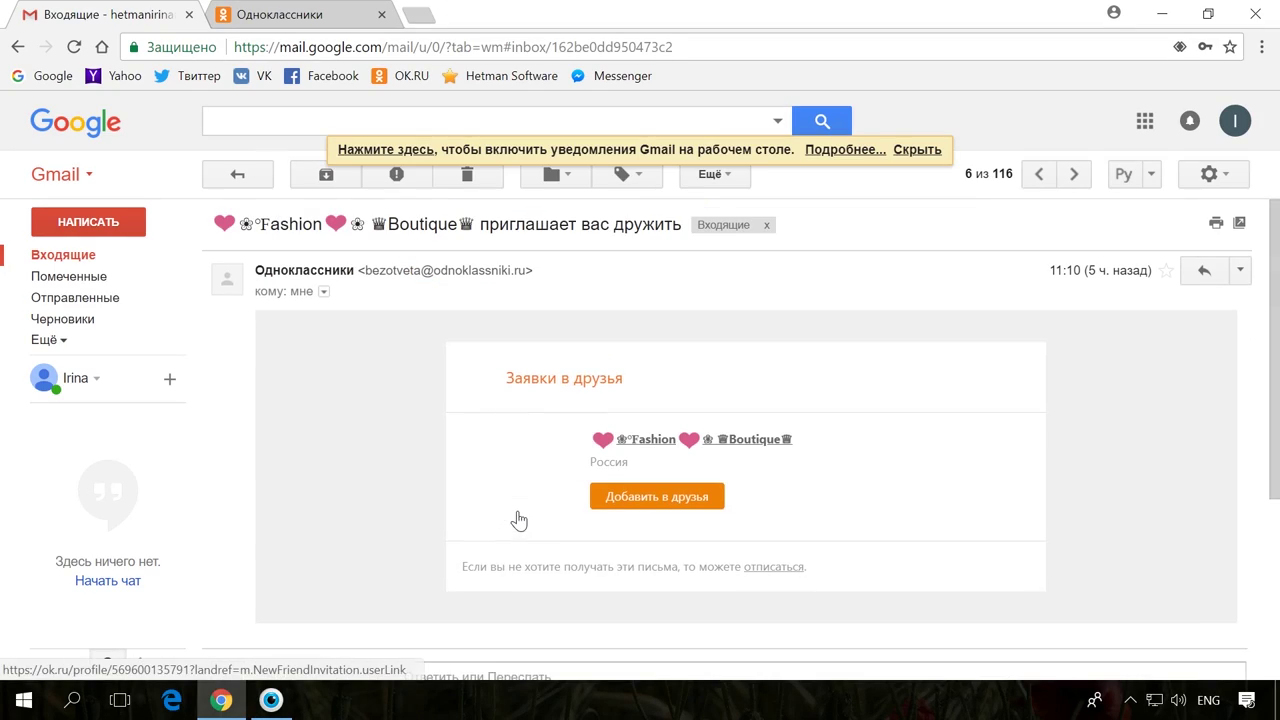
left_click(240, 178)
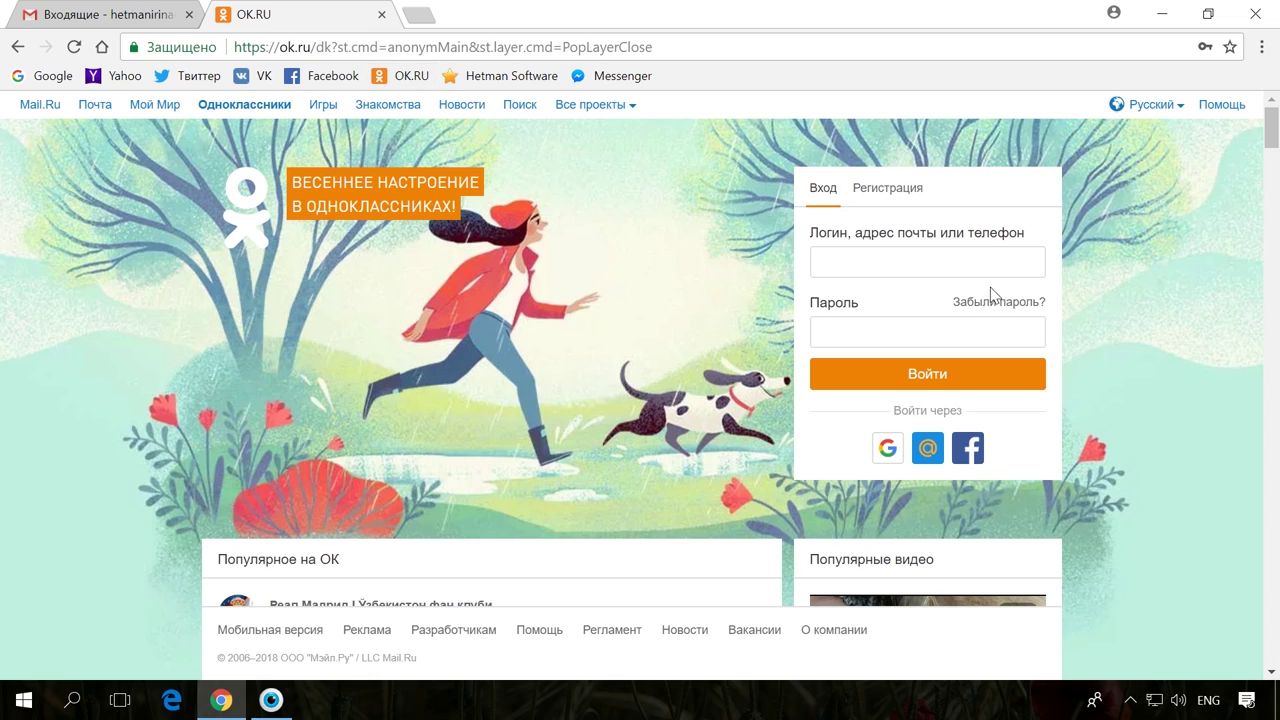
- Choose e-mail recovery, look up the profile by its linked address, and send the code
left_click(1033, 303)
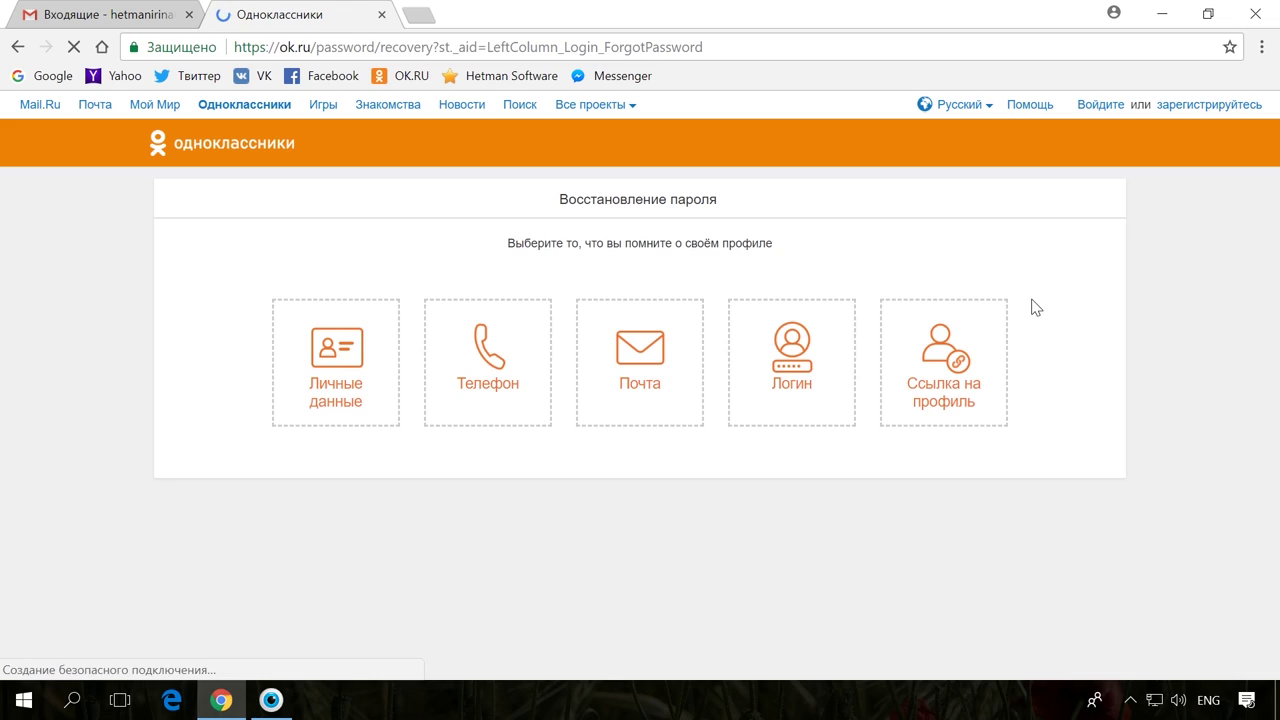
left_click(651, 349)
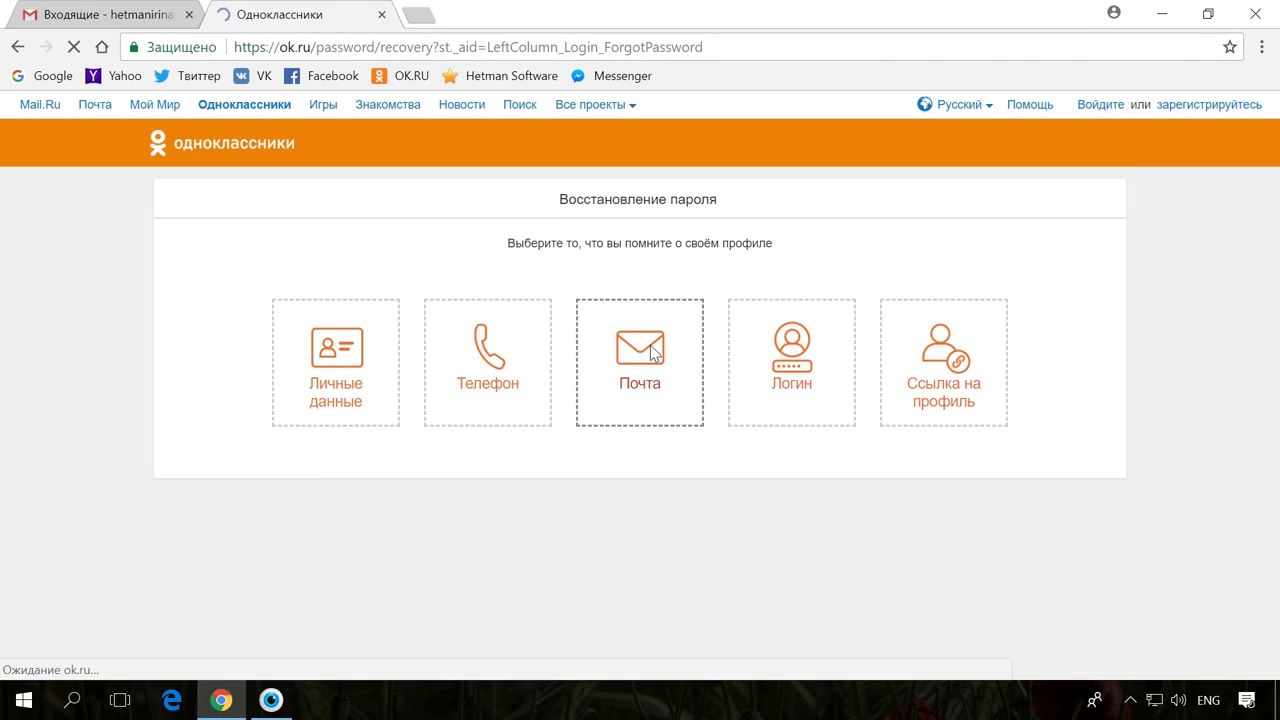
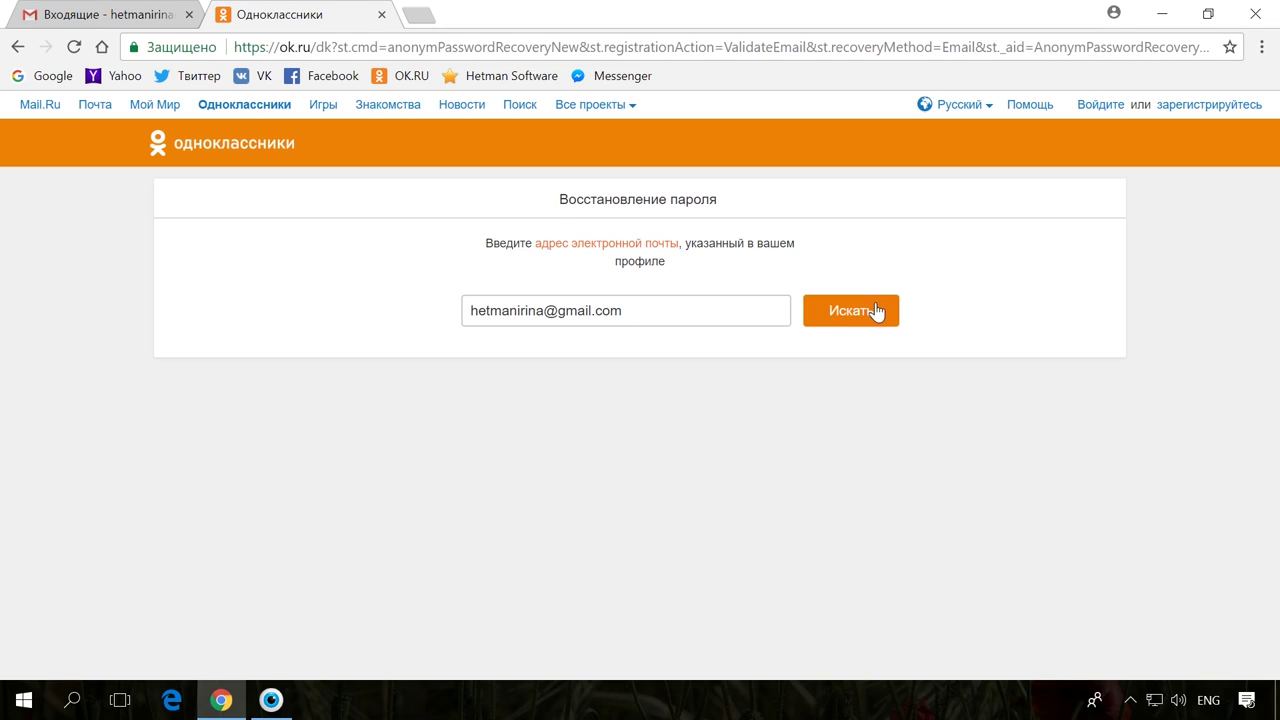
left_click(875, 308)
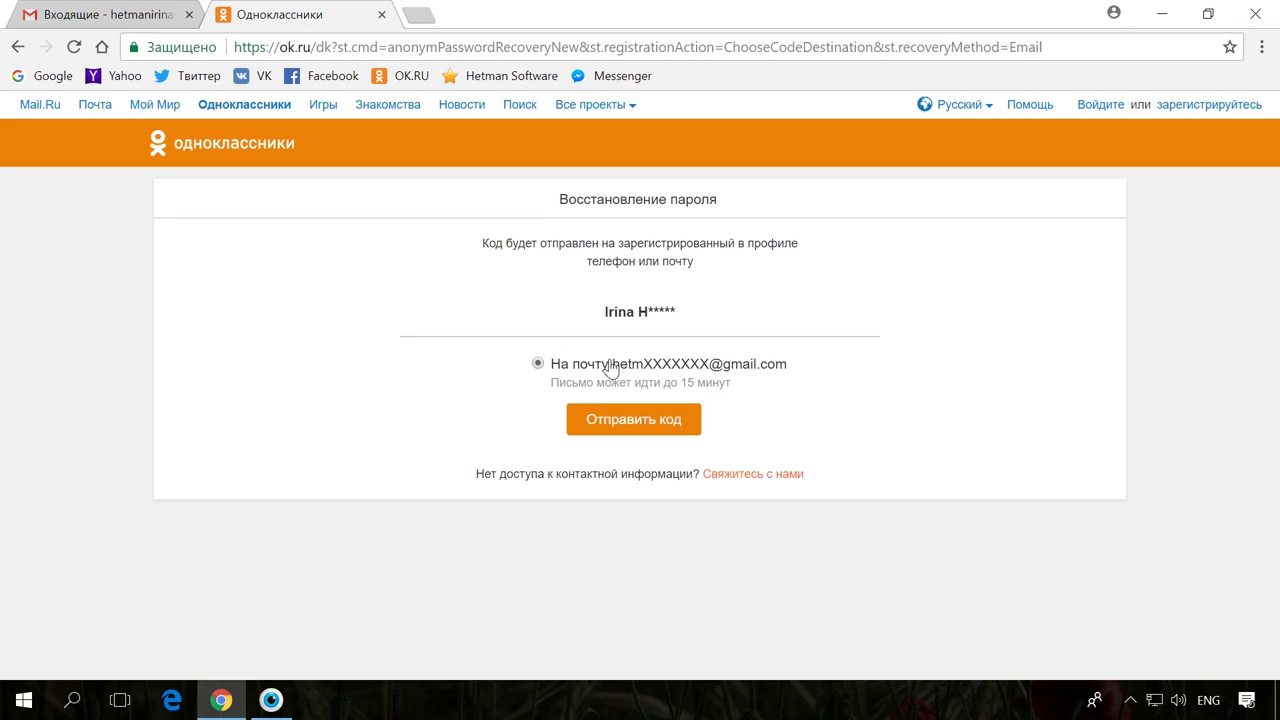
left_click(660, 427)
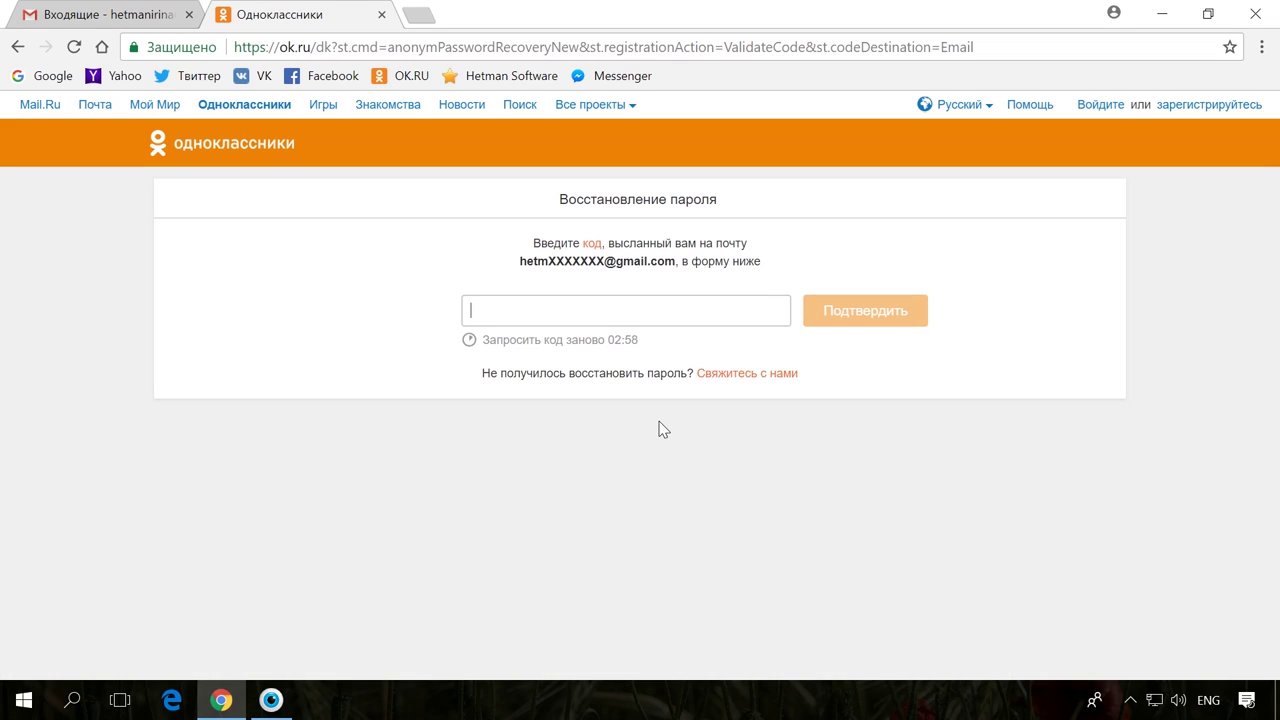
- Copy the recovery code from the OK.ru e-mail in Gmail and confirm it on OK.ru
left_click(165, 20)
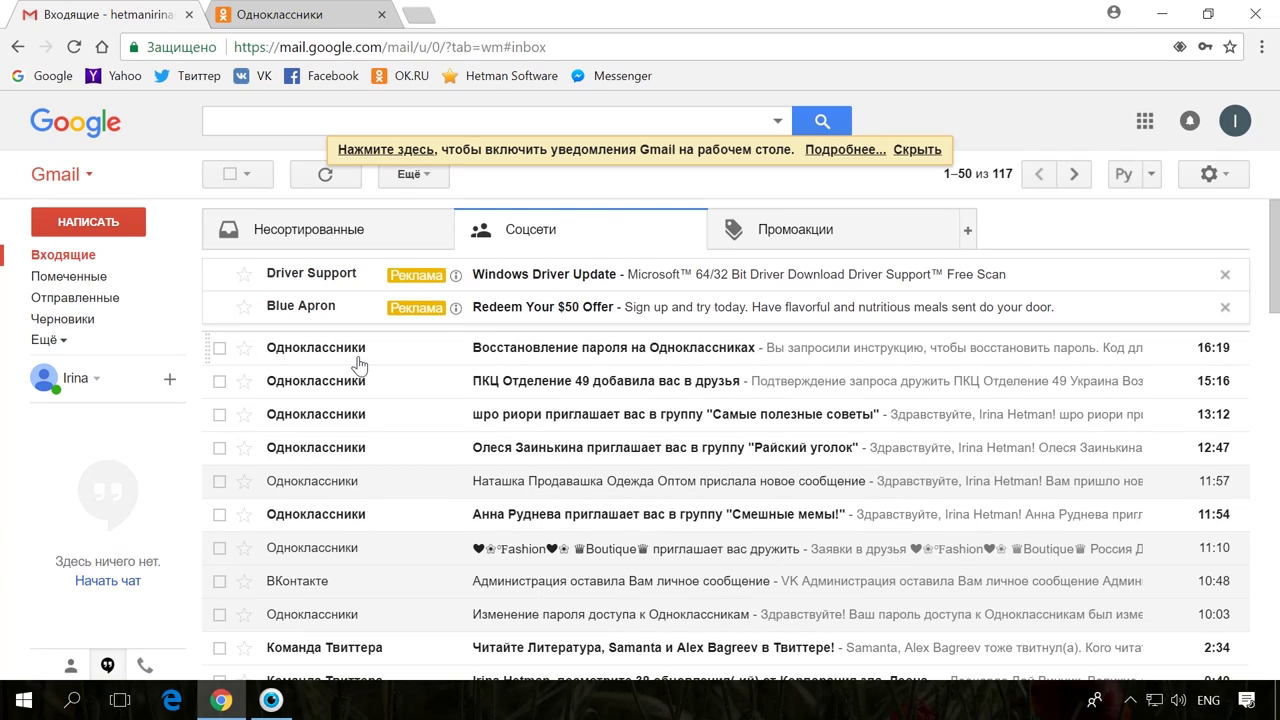
left_click(358, 365)
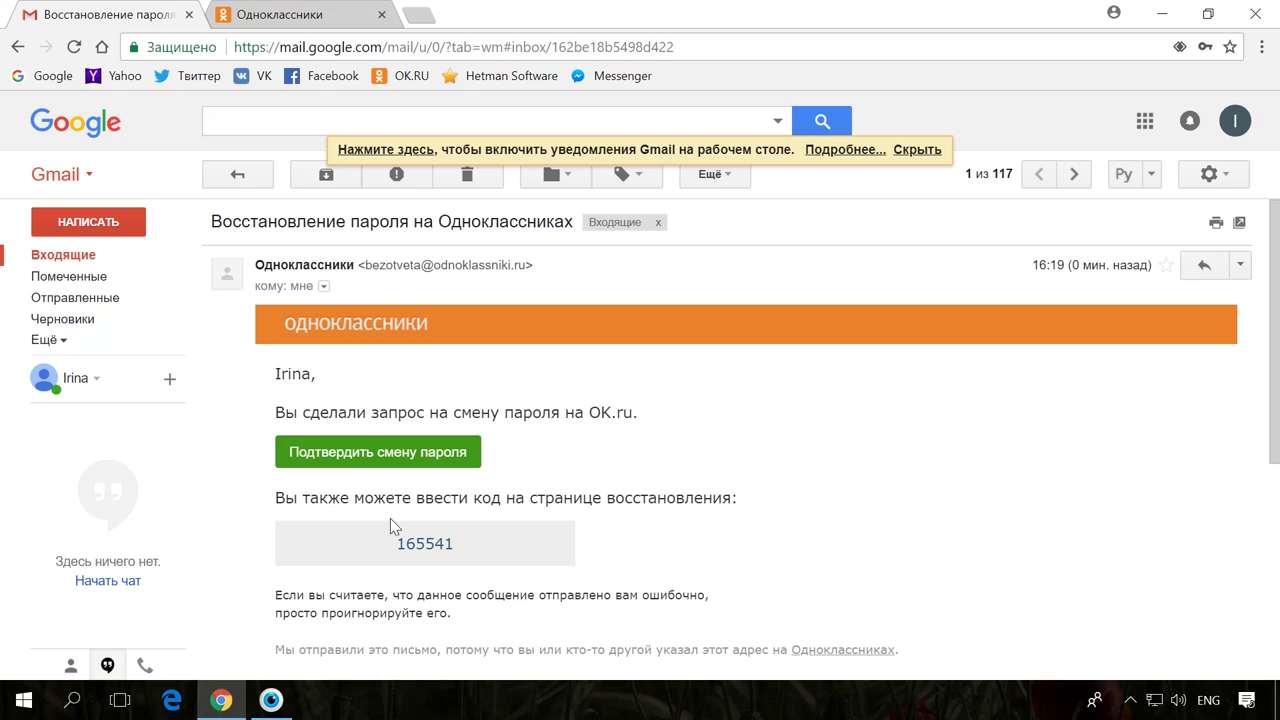
double_click(399, 544)
right_click(434, 541)
left_click(476, 556)
left_click(307, 22)
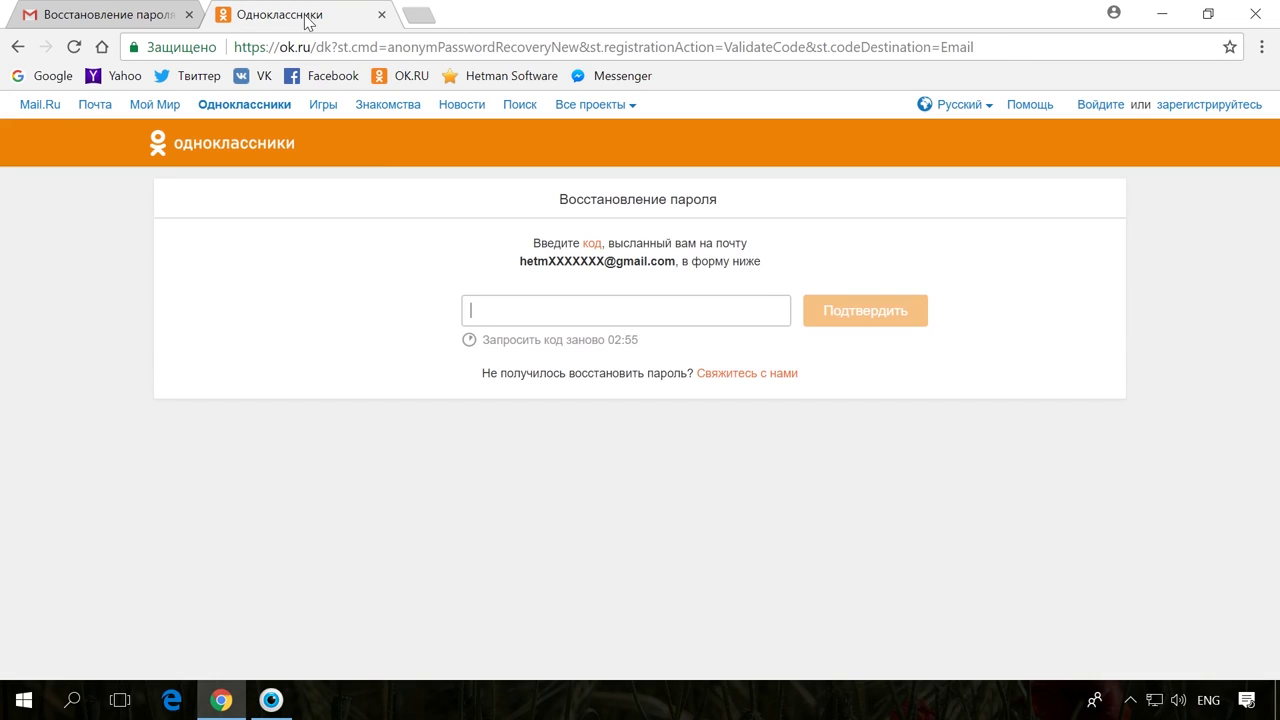
right_click(487, 310)
left_click(558, 431)
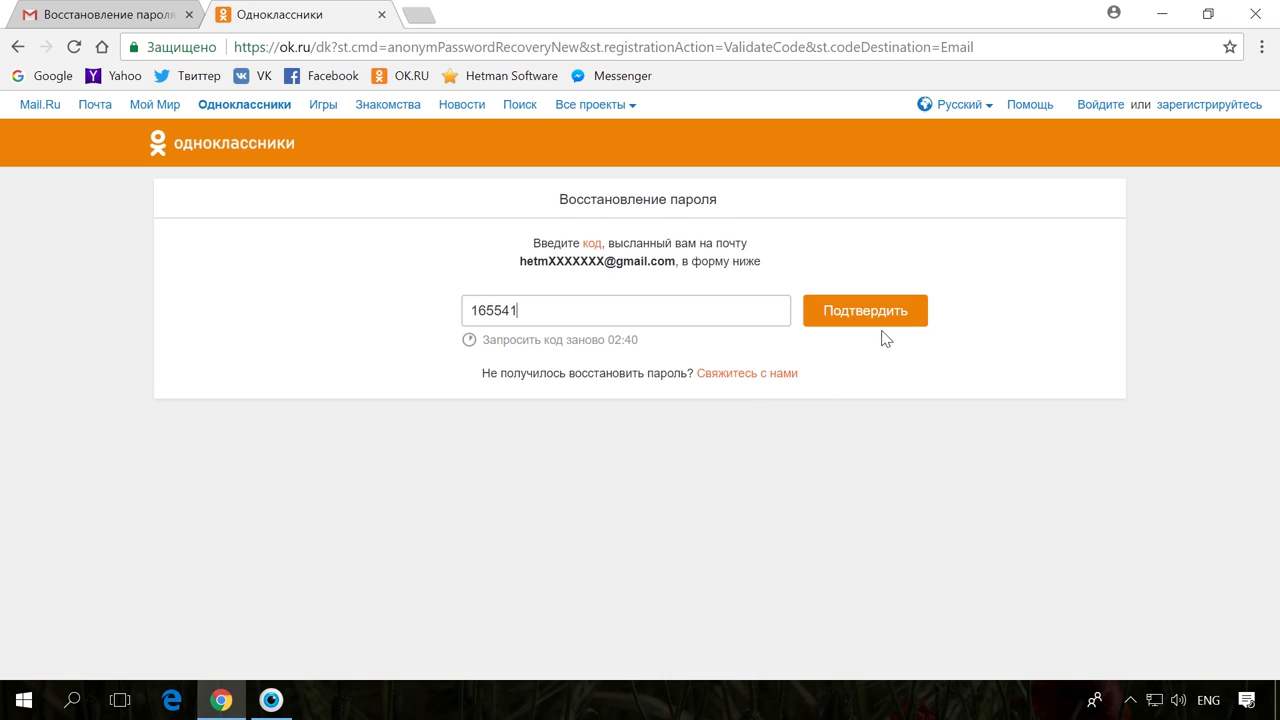
left_click(847, 311)
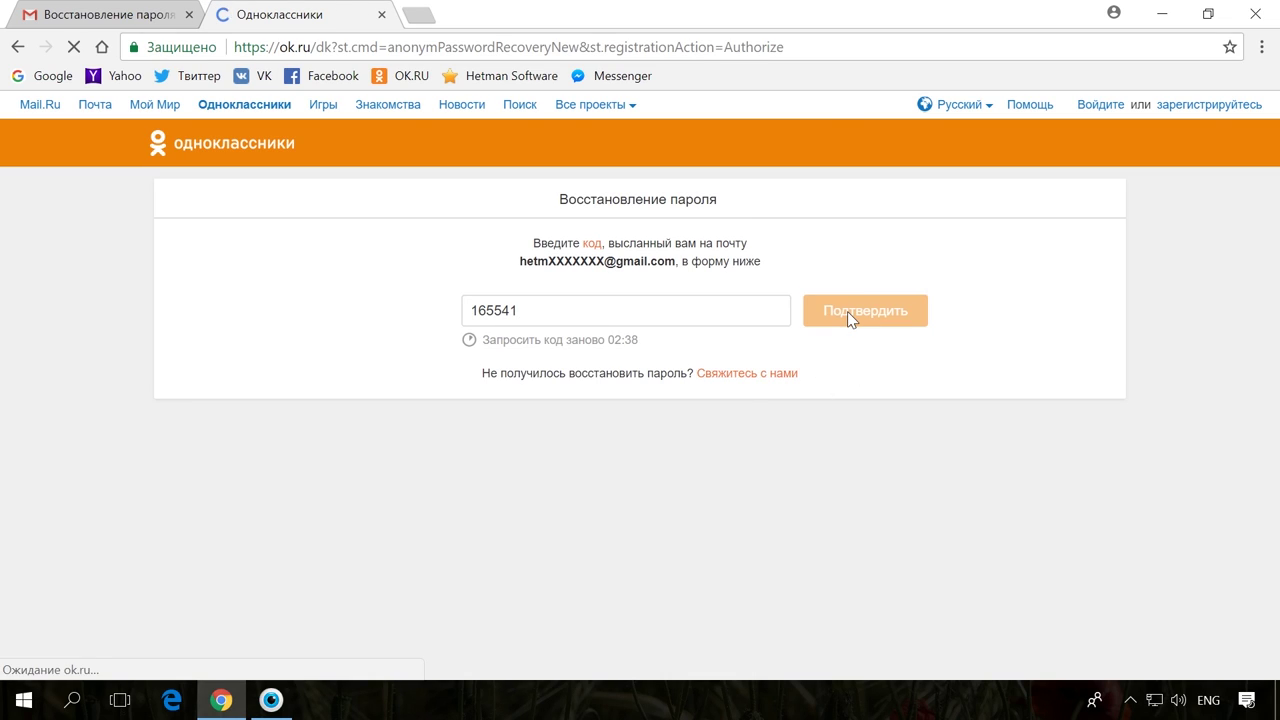
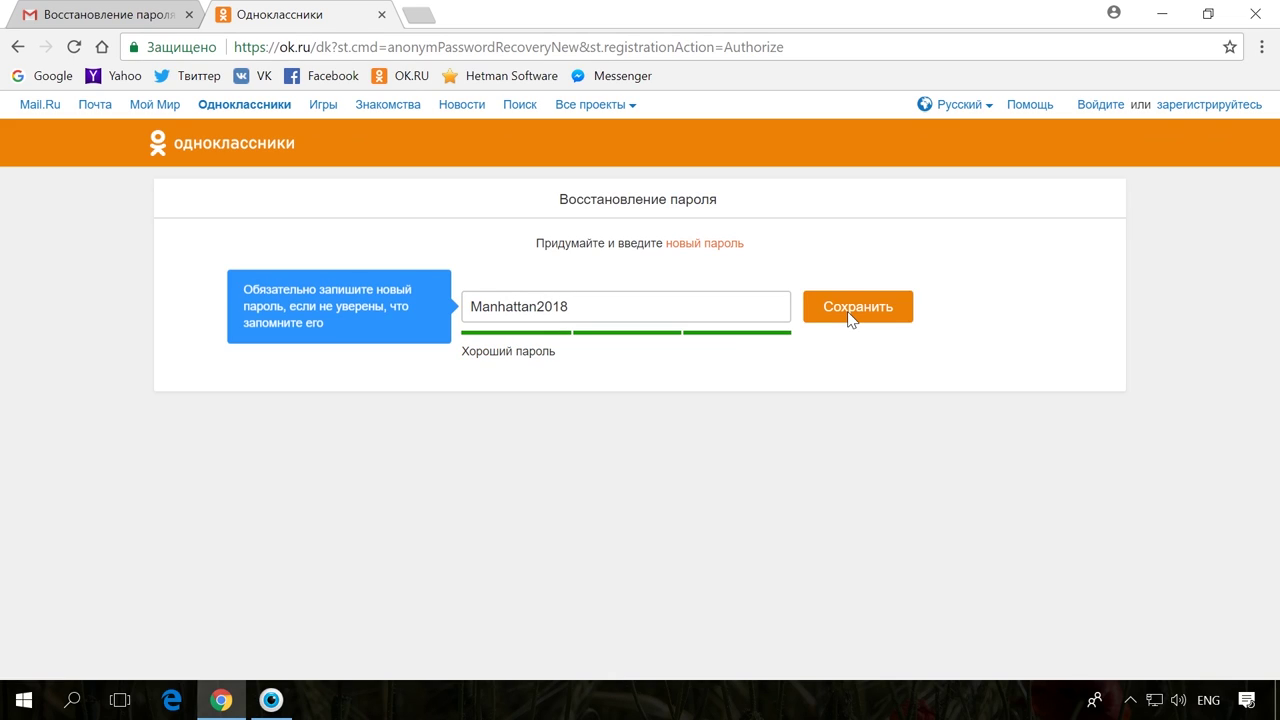
- Set and save a new OK.ru account password
left_click(842, 318)
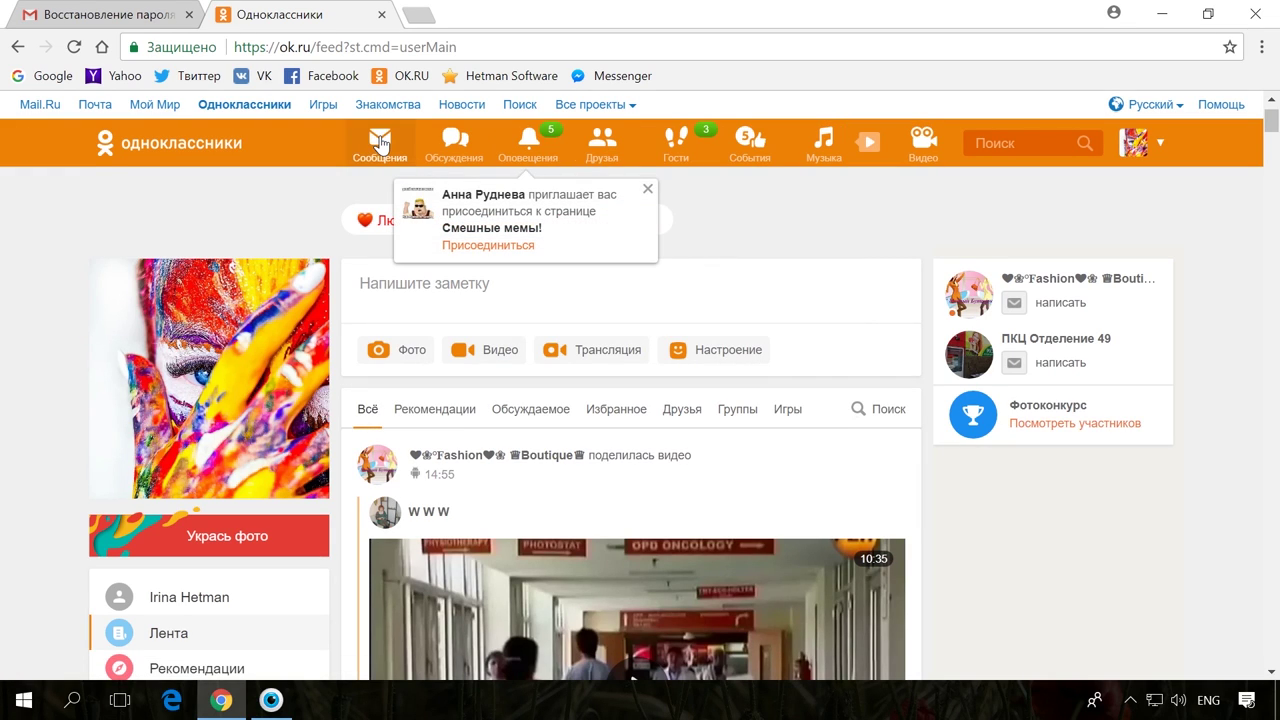
scroll(706, 237, "down", 9)
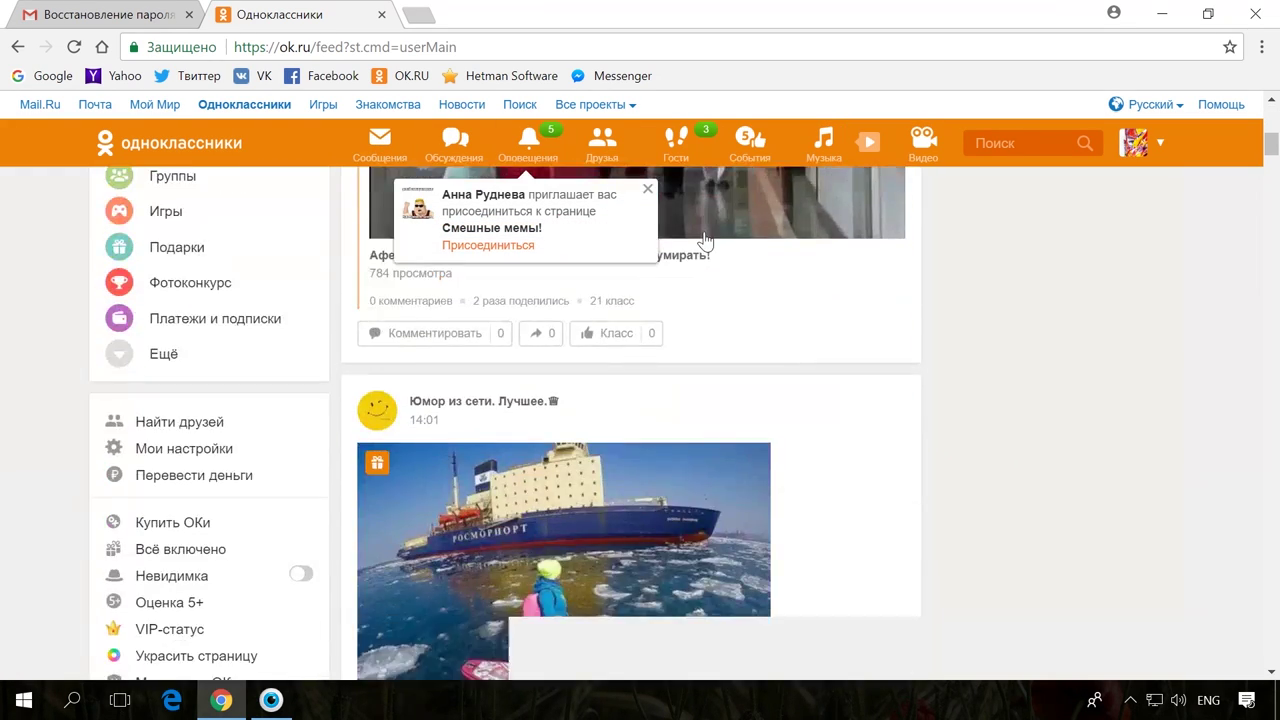
scroll(388, 147, "up", 4)
left_click(380, 145)
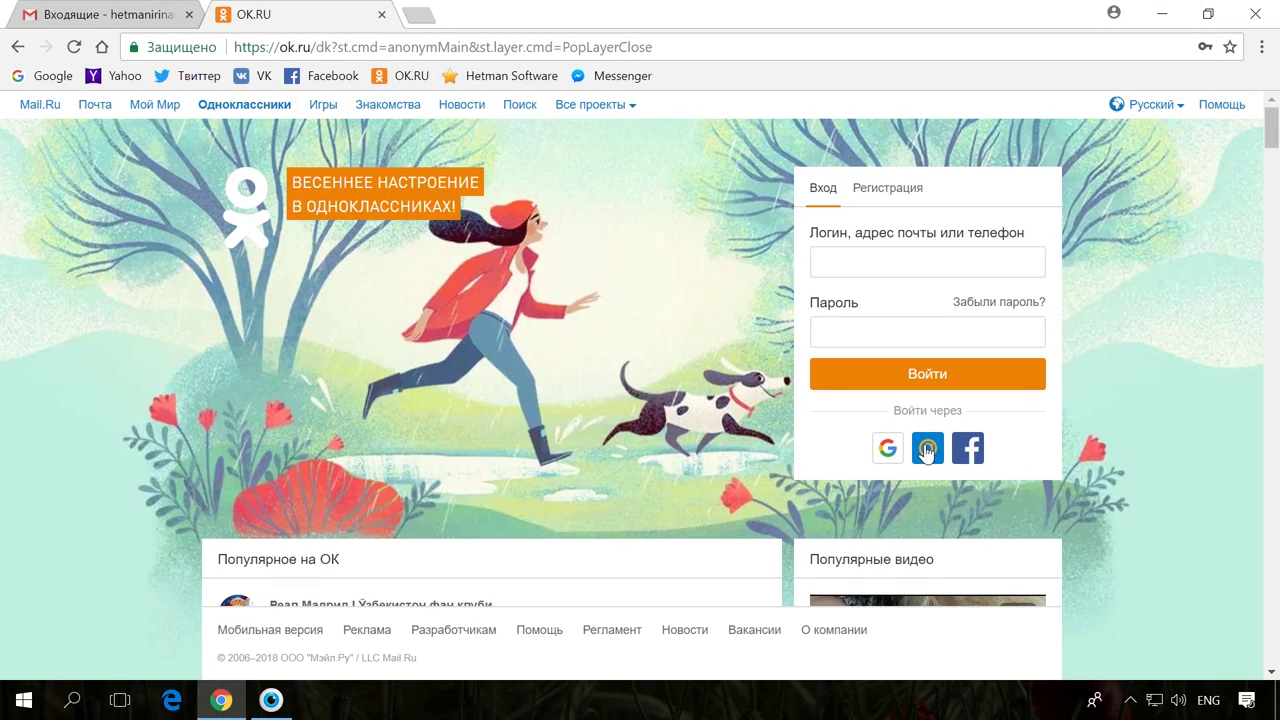
- Sign in to OK.ru with the Google account, then via Facebook using Продолжить как
left_click(888, 450)
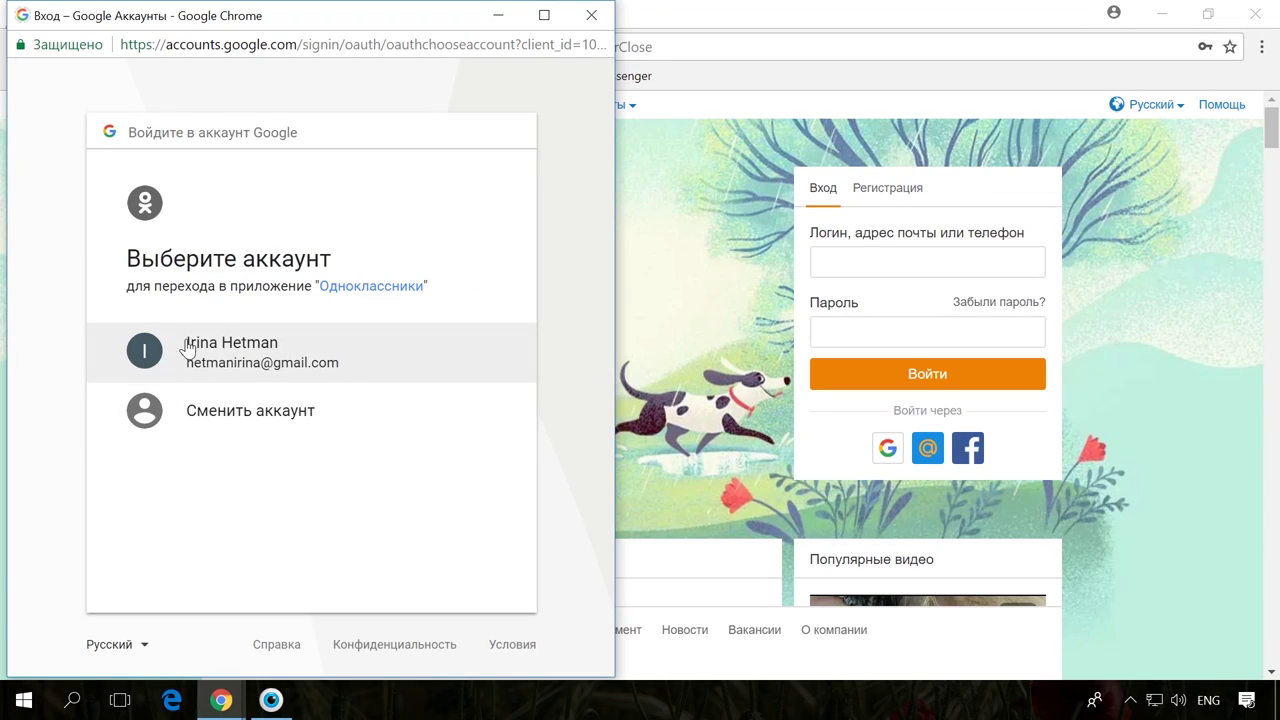
left_click(340, 365)
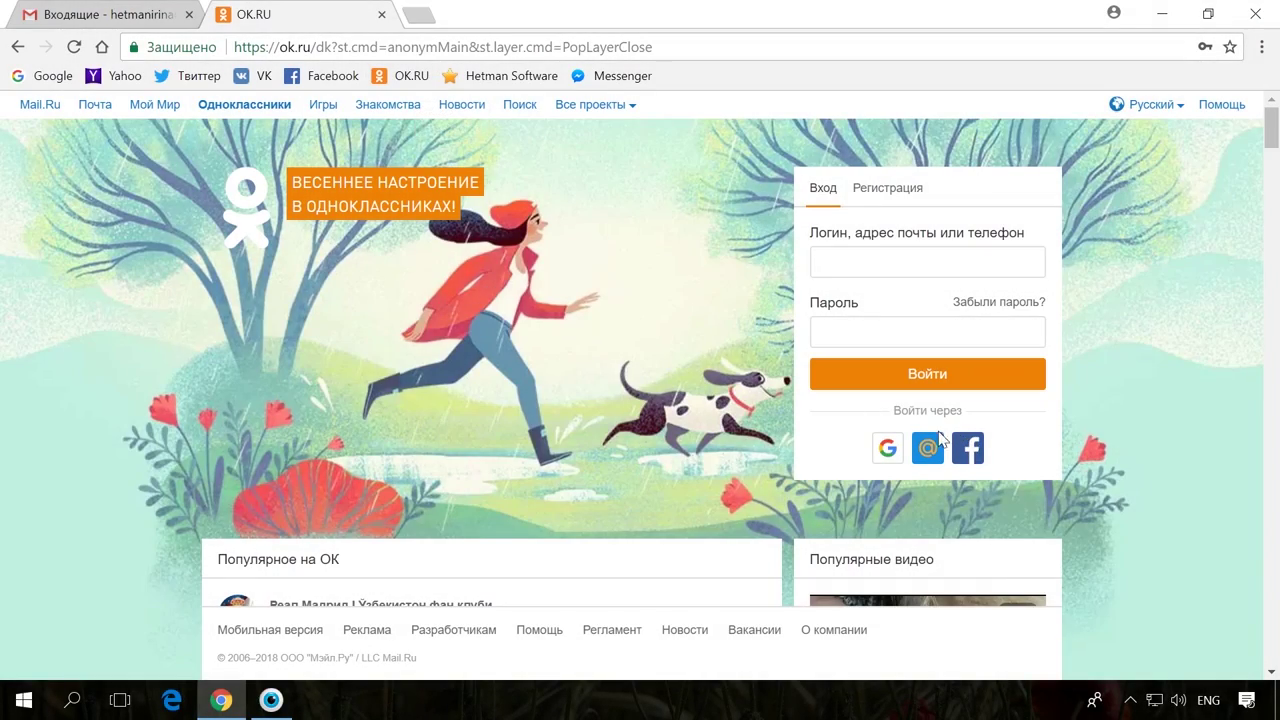
left_click(968, 457)
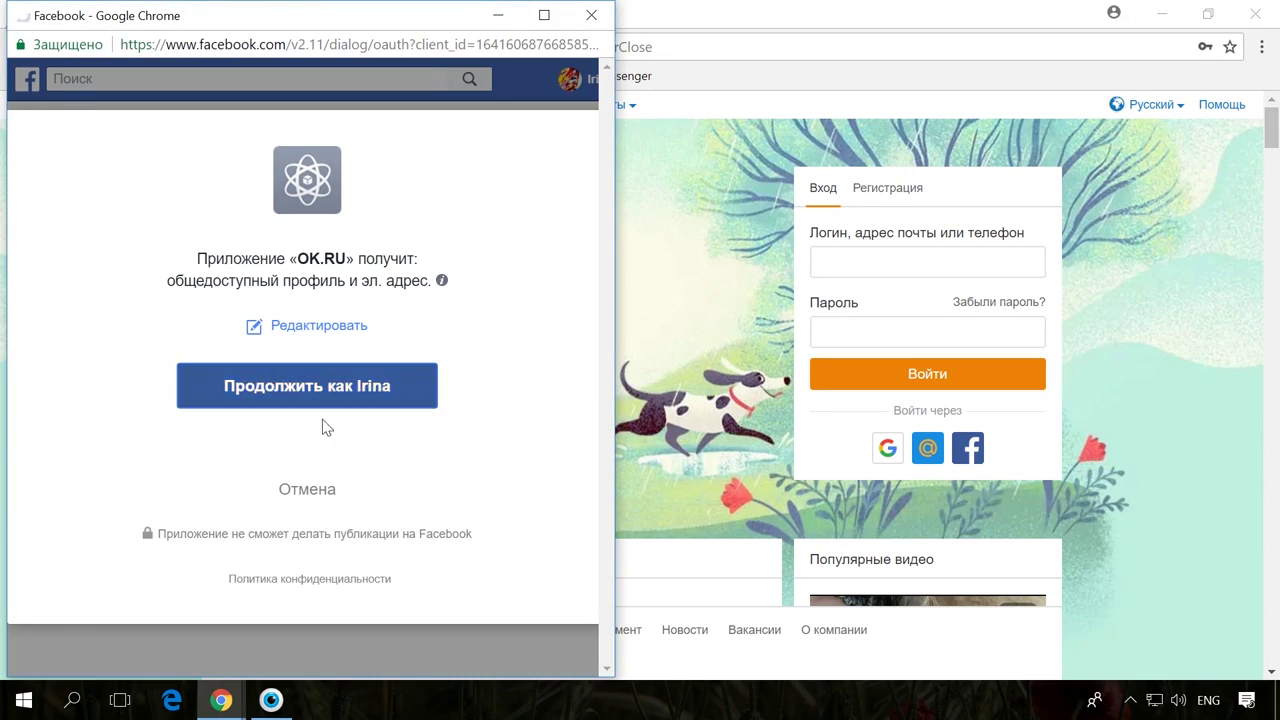
left_click(240, 386)
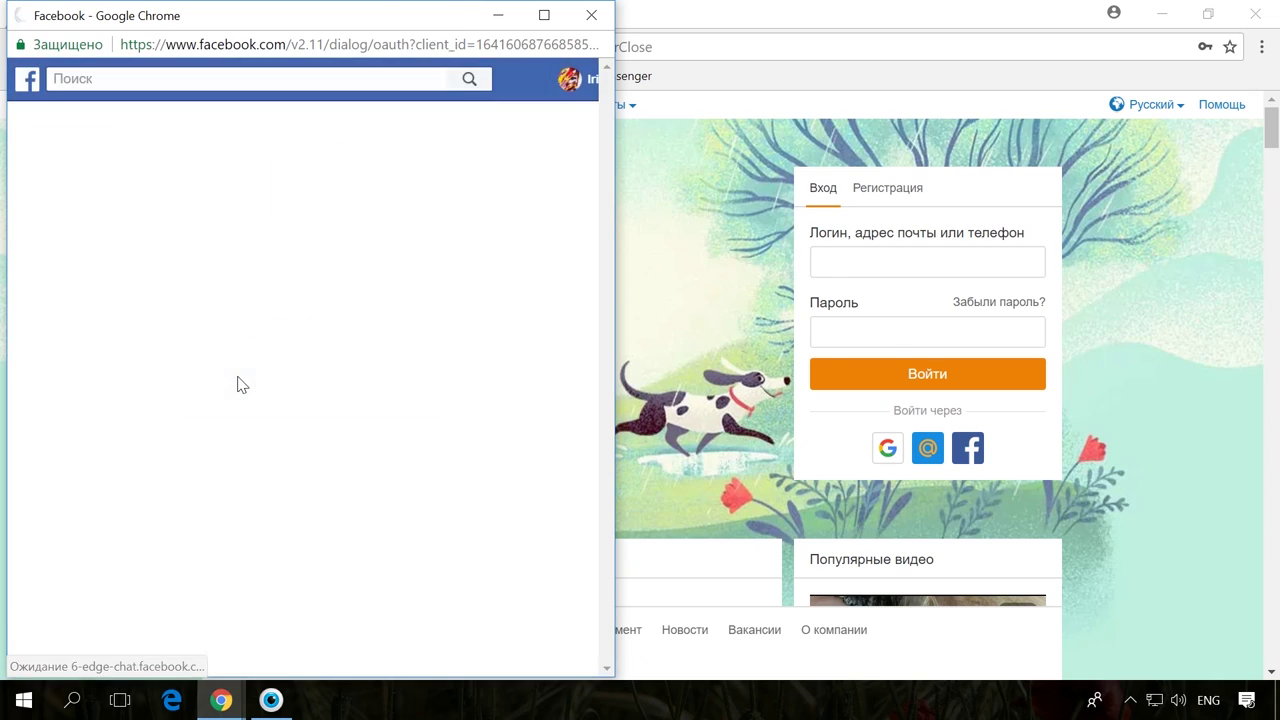
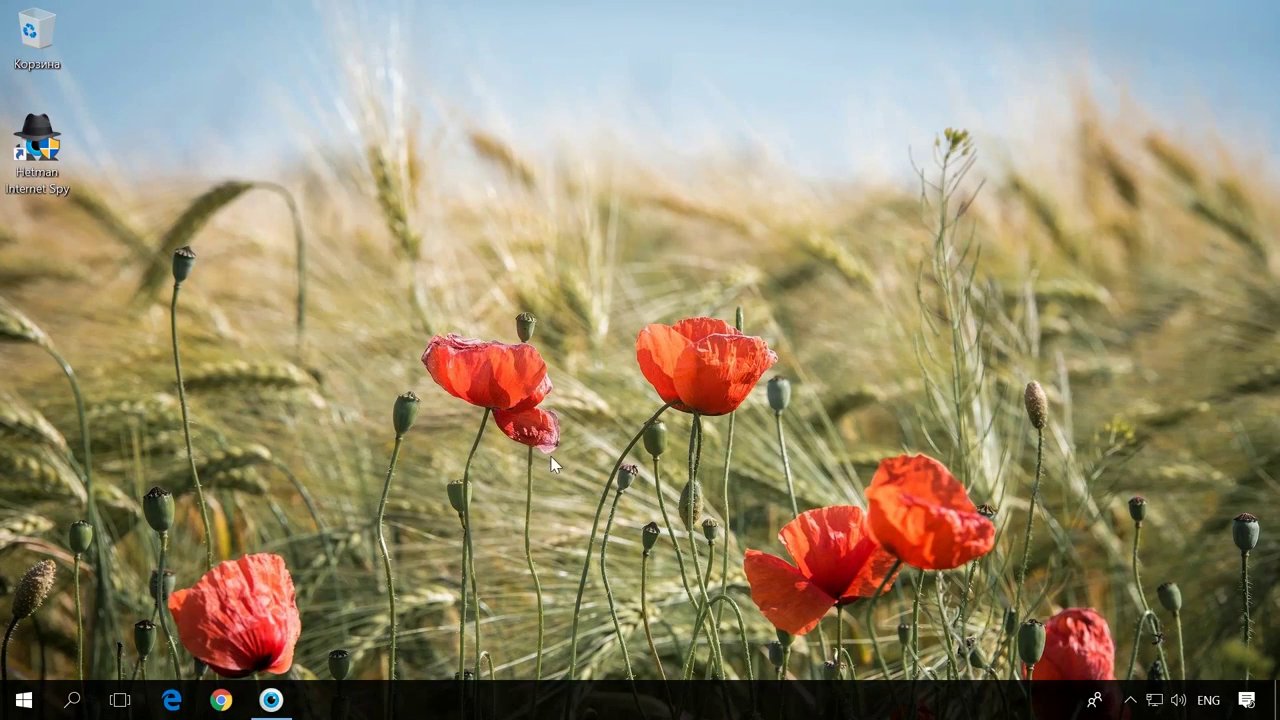
- Find Control Panel by searching 'панель' with the Russian keyboard layout, and open it
left_click(72, 700)
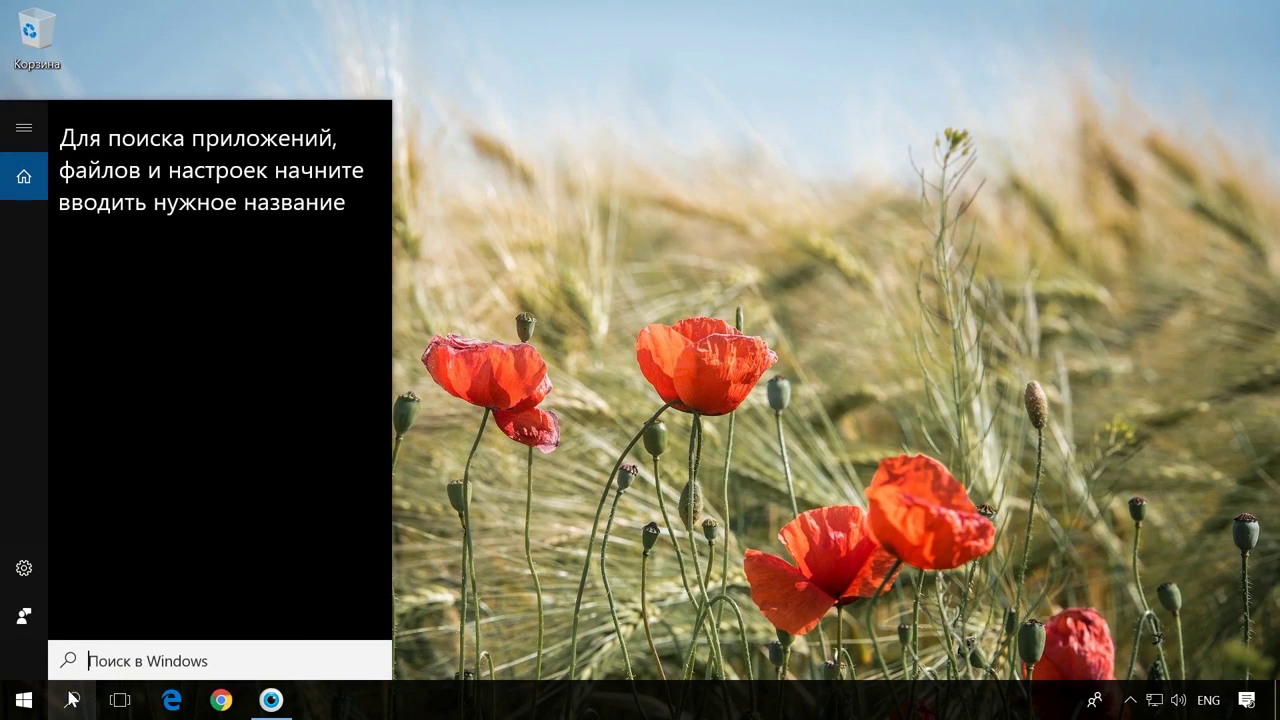
key("alt+shift")
type("панель")
left_click(327, 215)
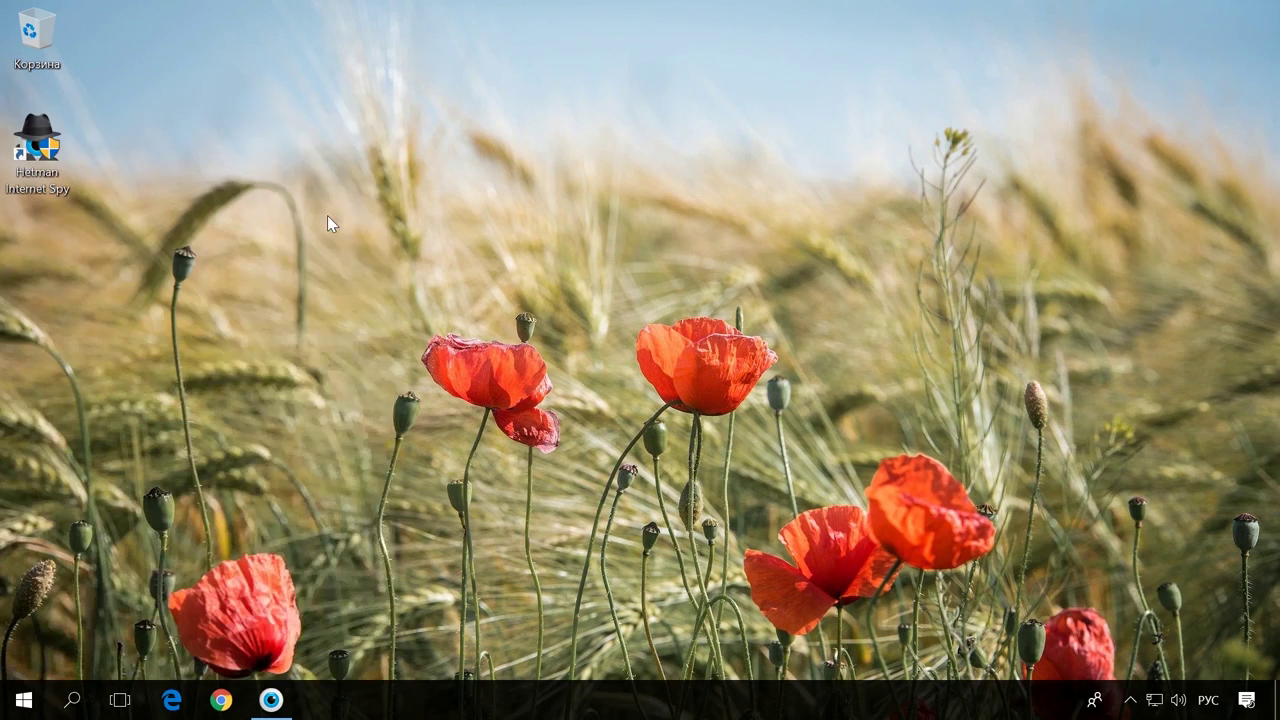
scroll(910, 398, "down", 2)
scroll(910, 398, "down", 2)
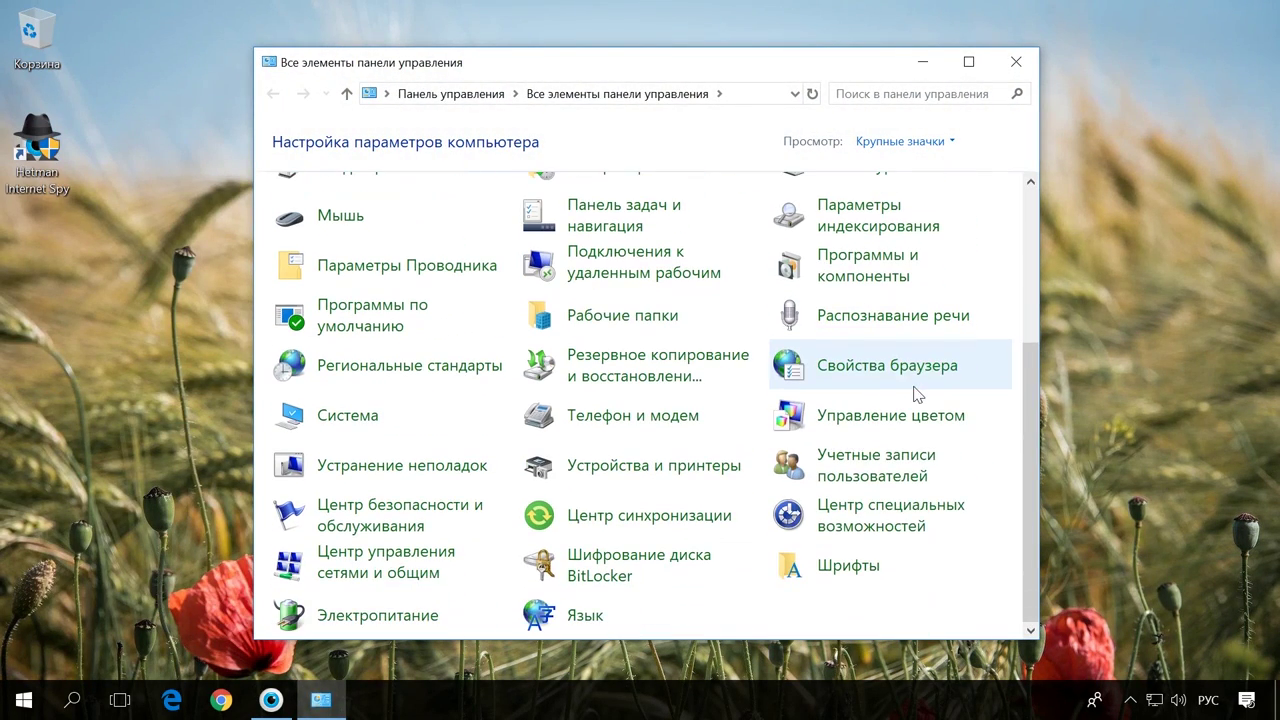
left_click(889, 472)
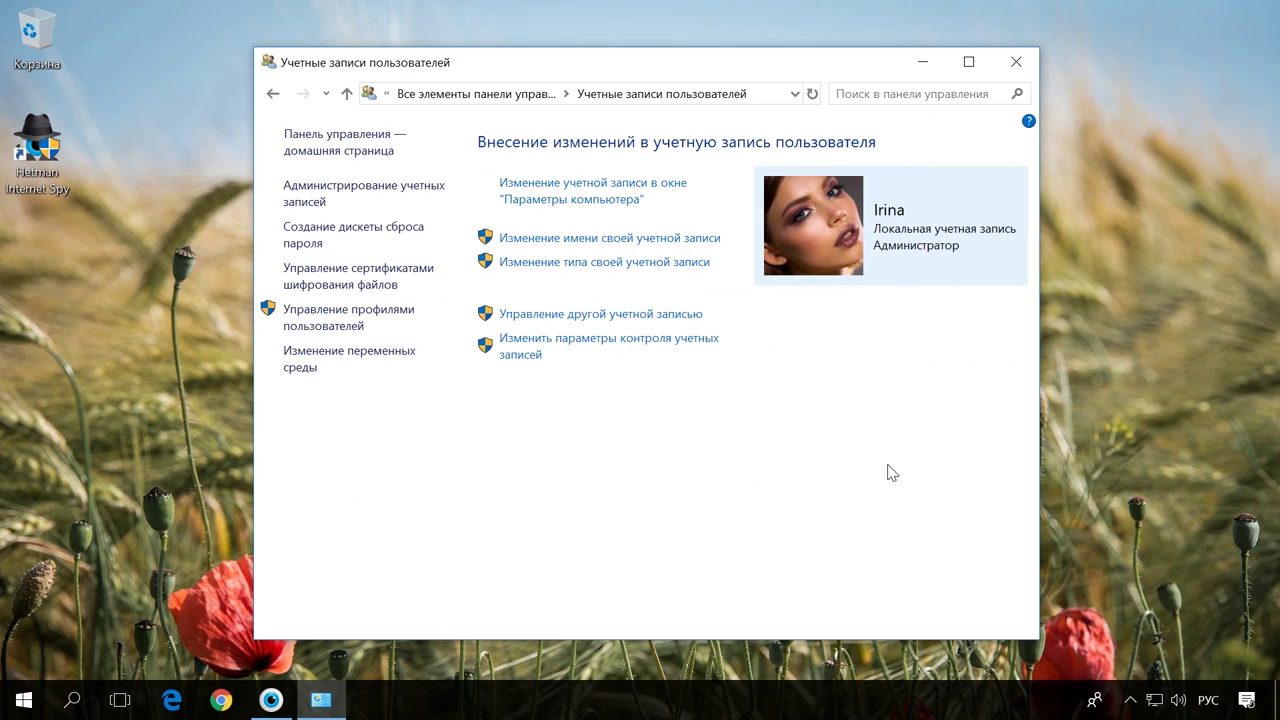
left_click(700, 314)
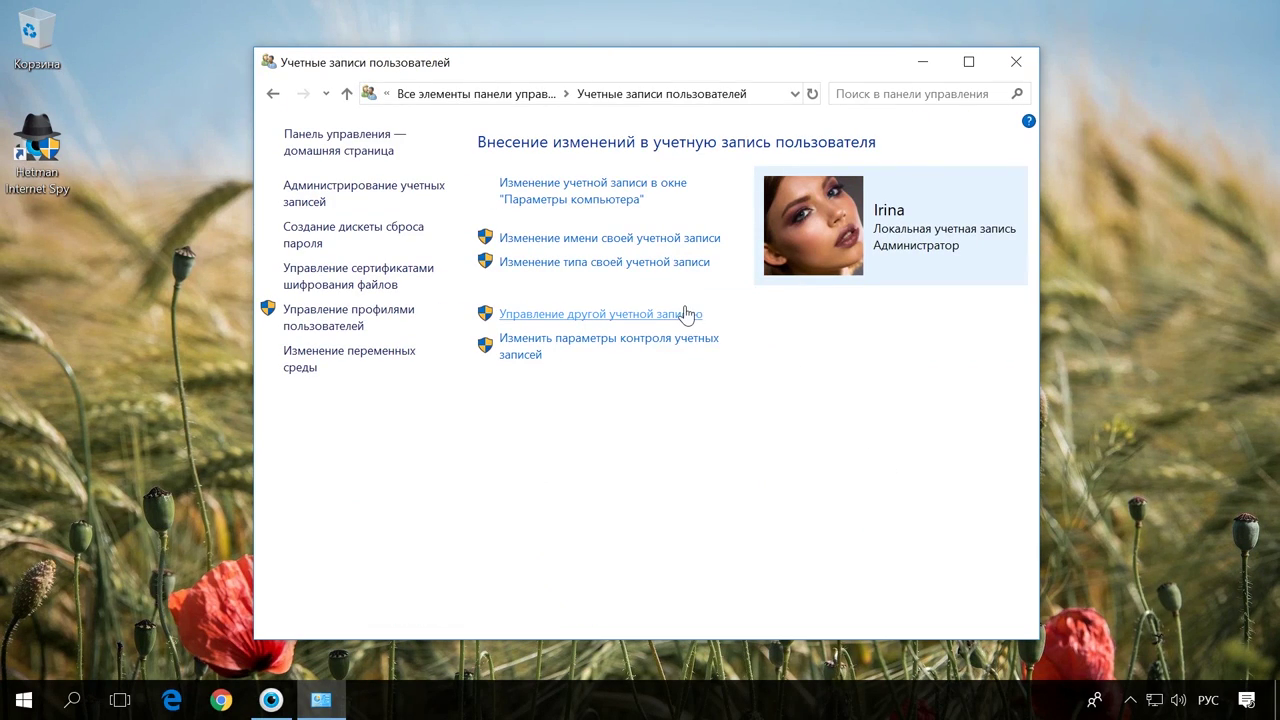
left_click(575, 231)
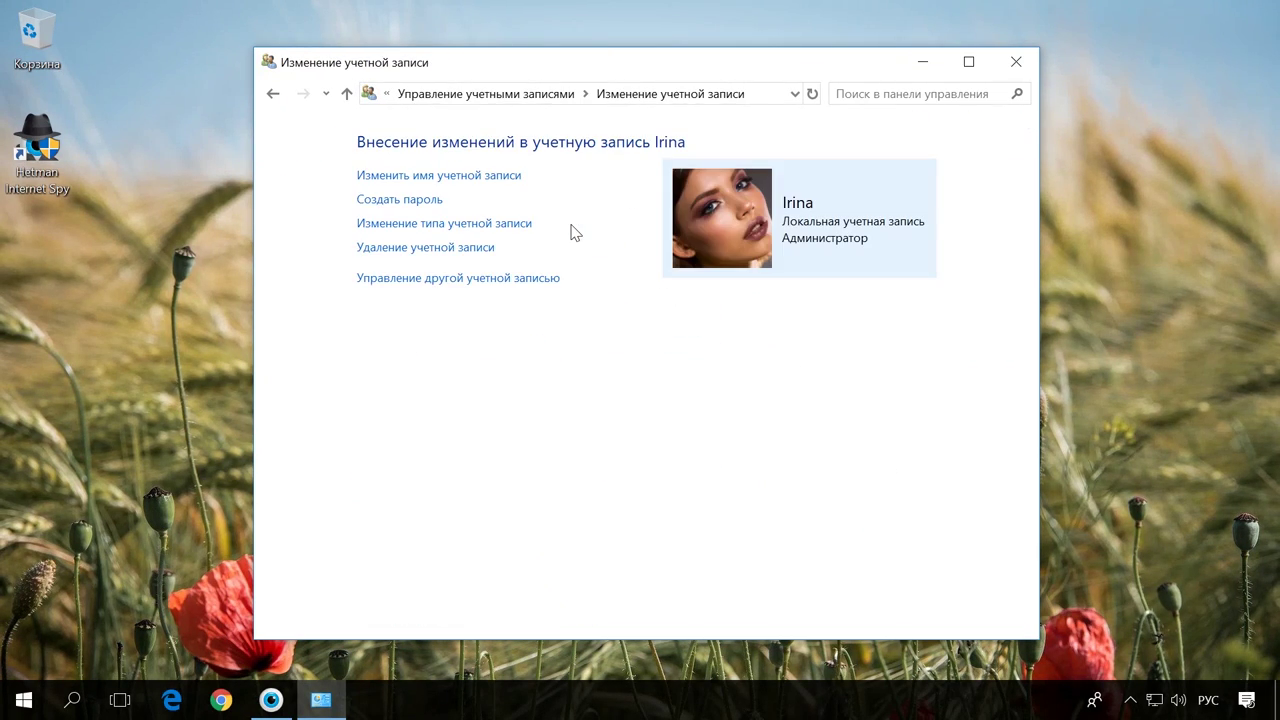
left_click(430, 200)
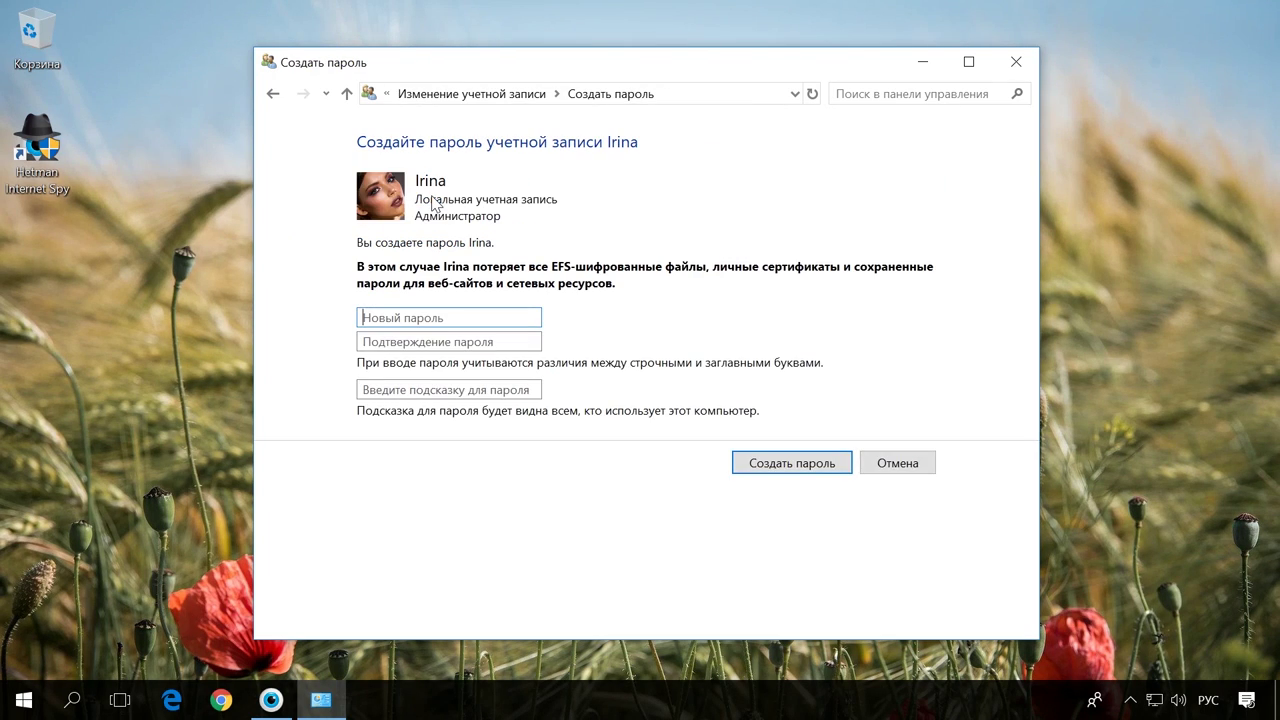
left_click(432, 317)
type("••••••••••")
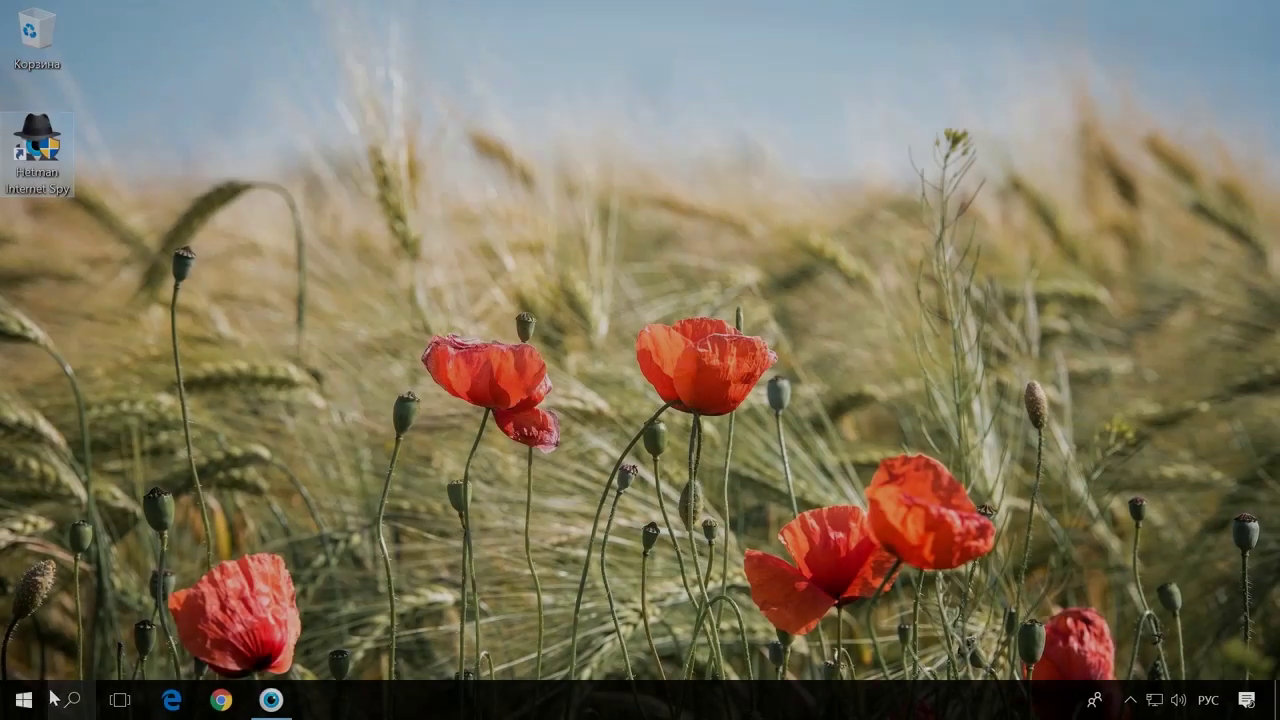
- Go to Settings > Accounts > Sign-in options and choose Add under Password
right_click(24, 703)
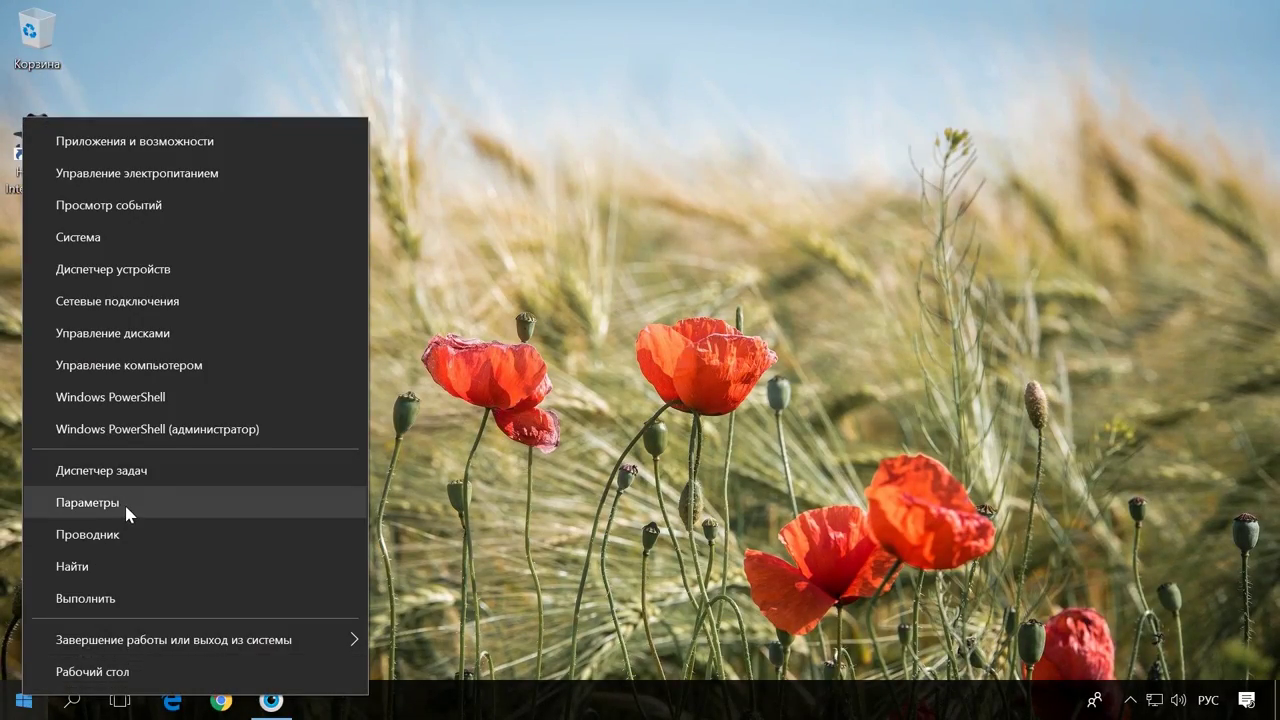
left_click(125, 504)
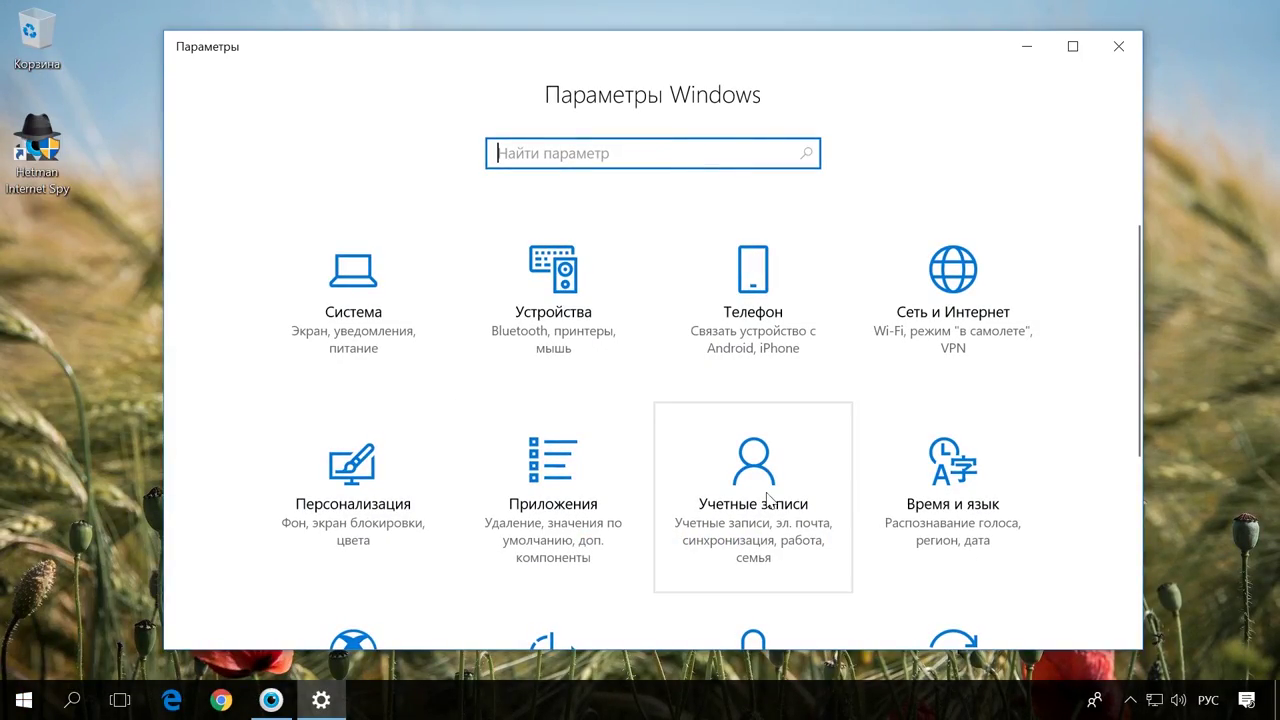
left_click(758, 488)
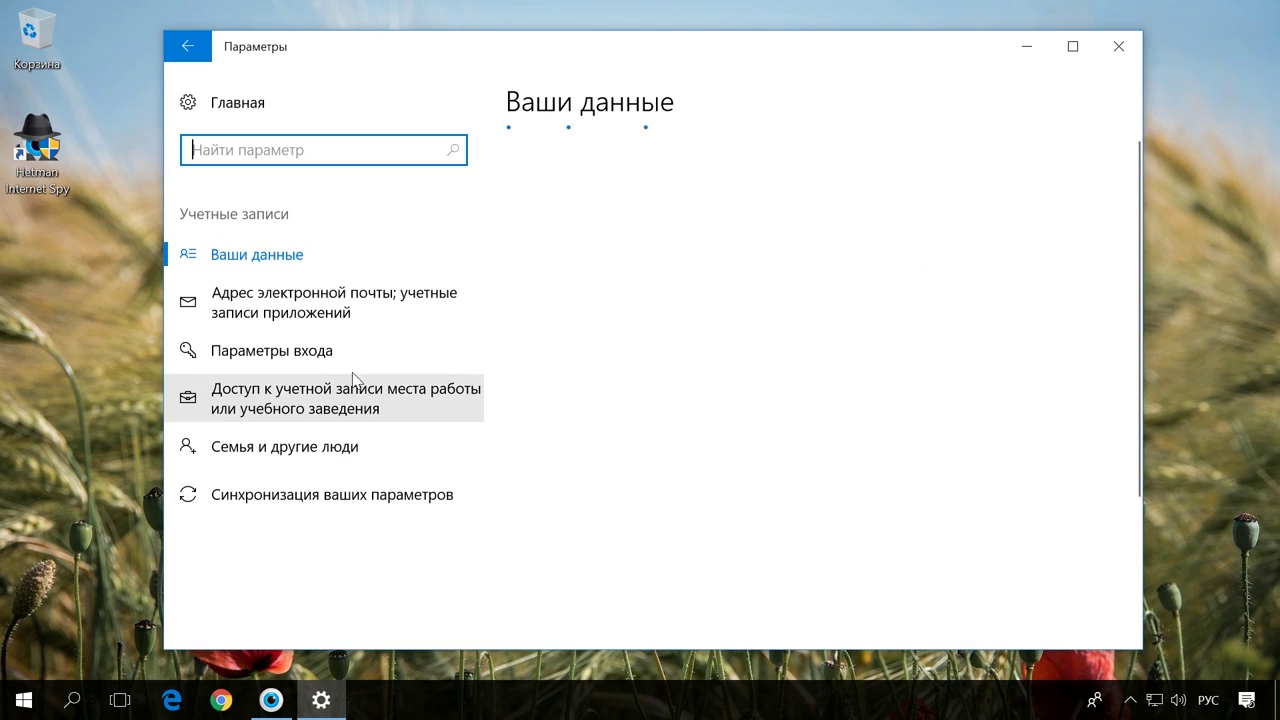
left_click(307, 357)
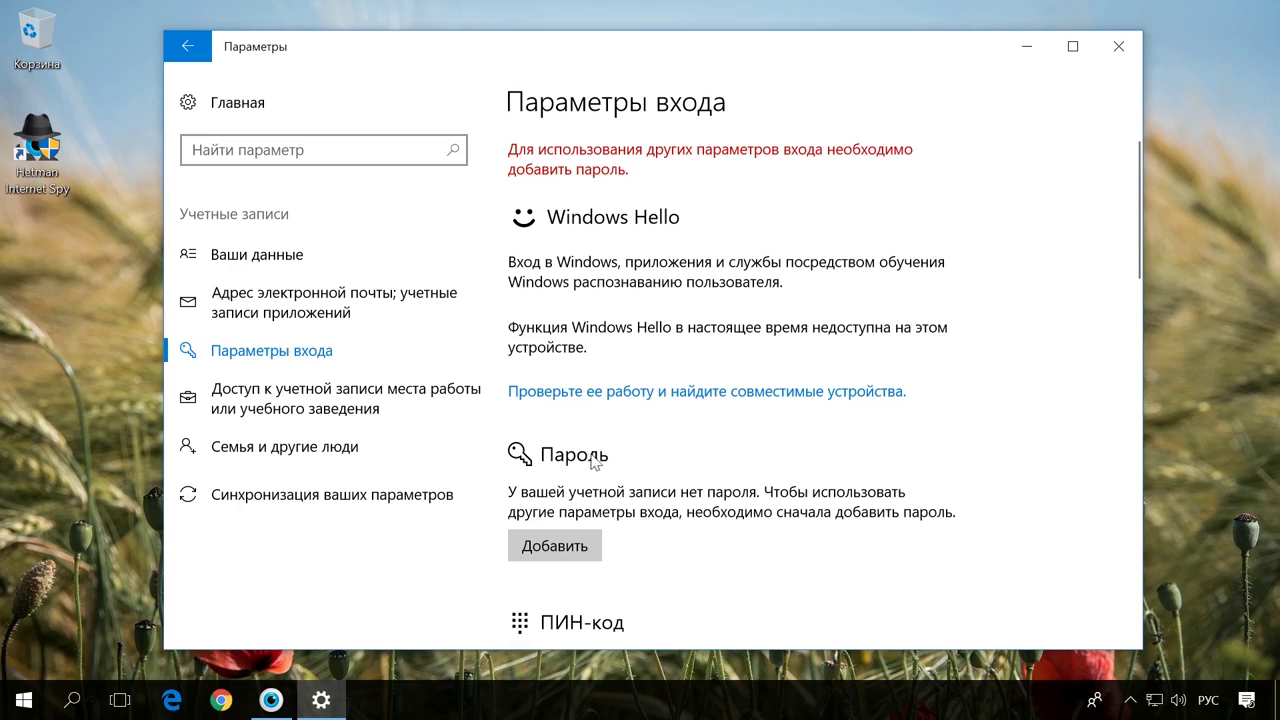
scroll(580, 420, "down", 2)
left_click(569, 393)
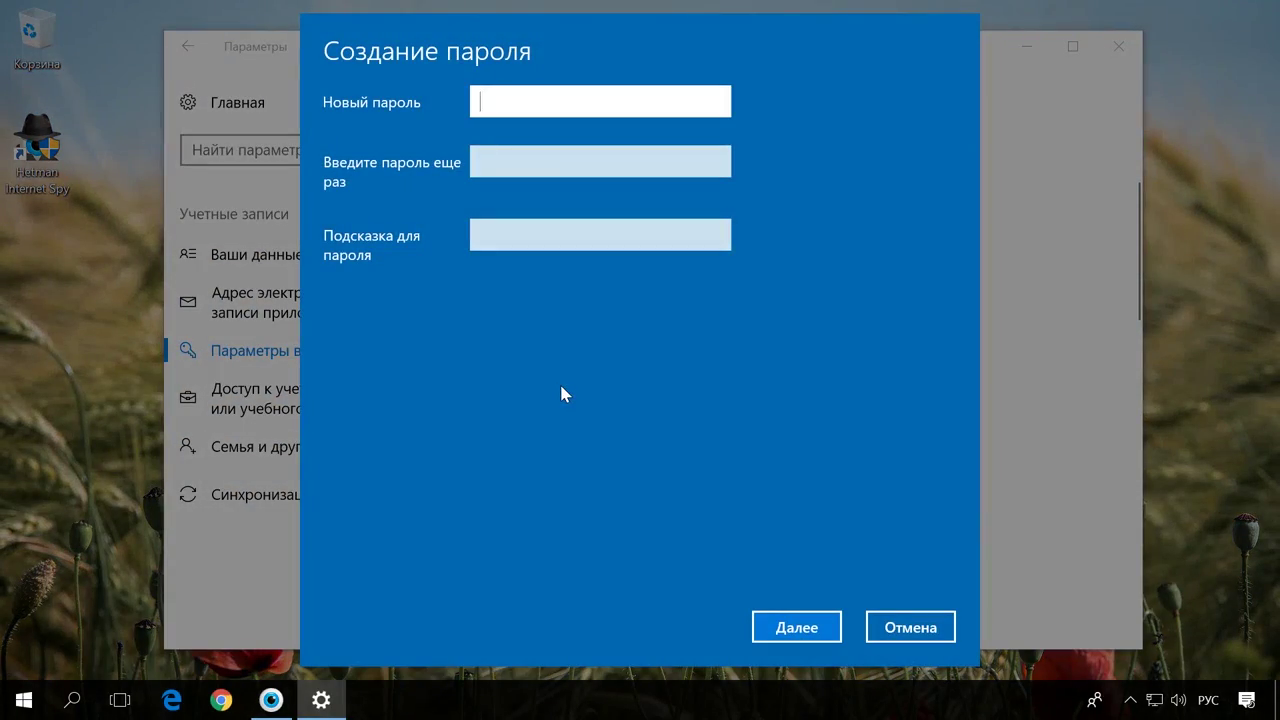
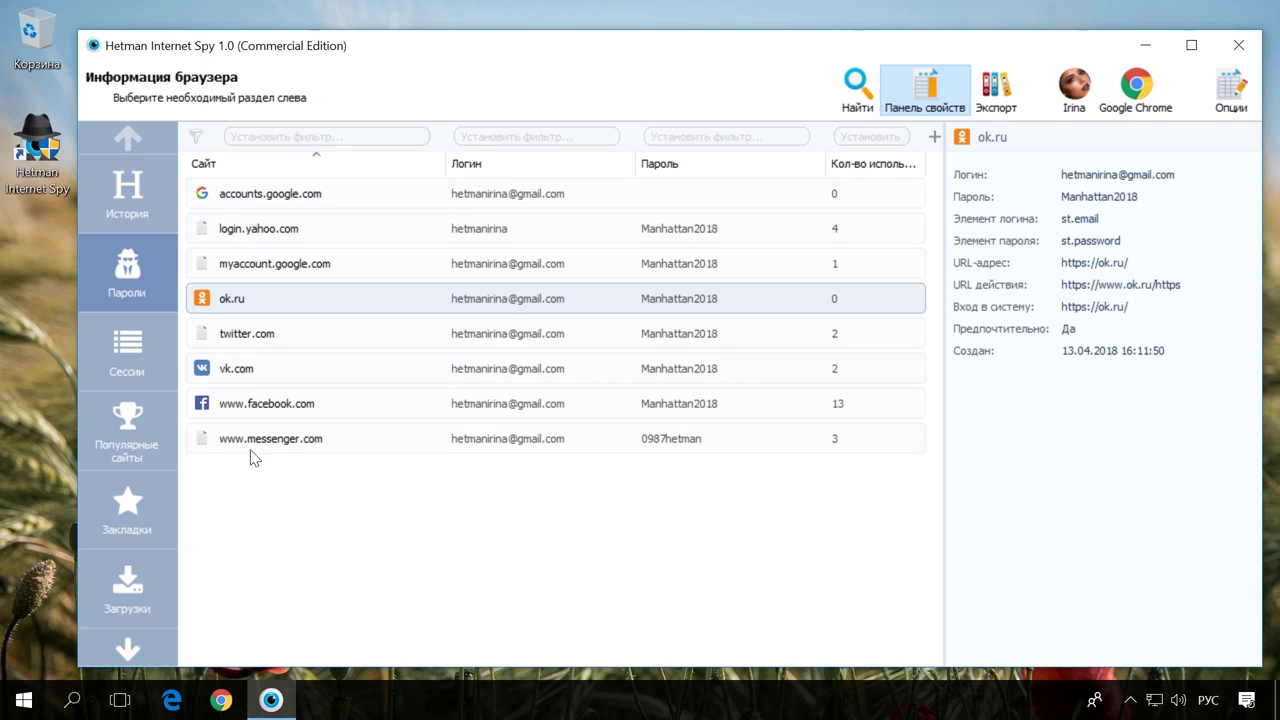
- Open the История browsing history section and show its 48 recovered mail records
left_click(146, 205)
left_click(558, 142)
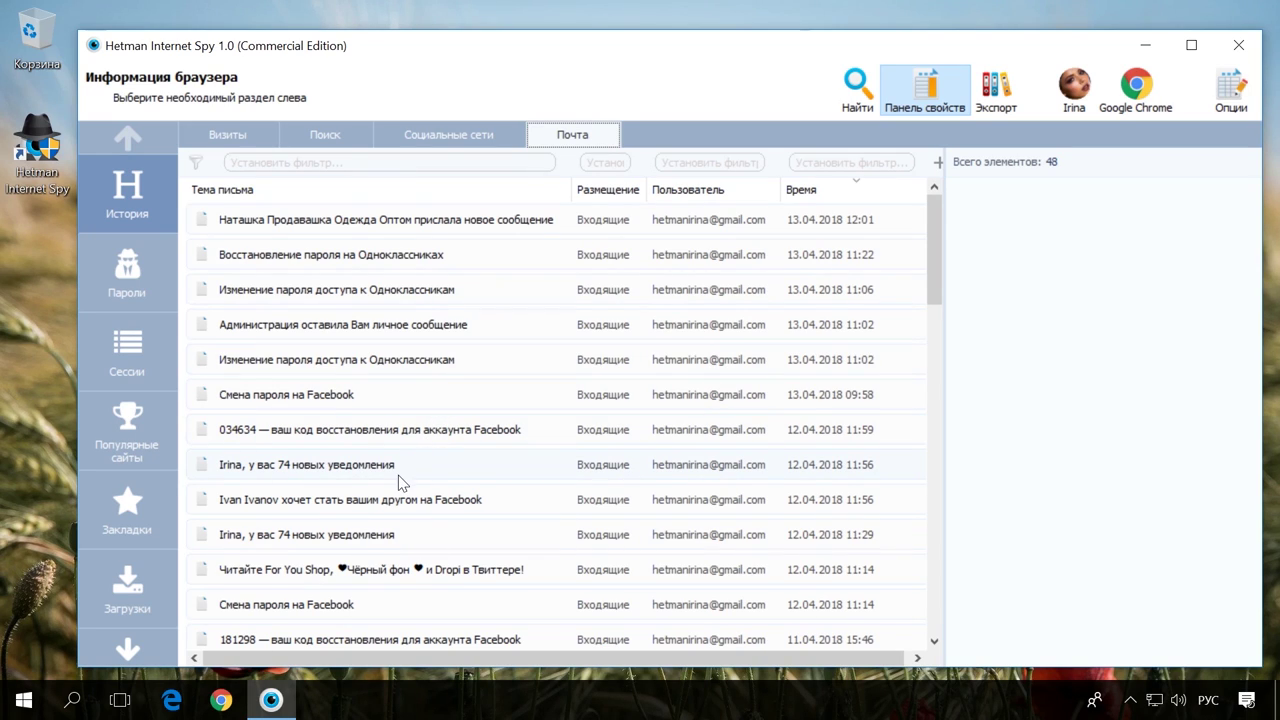
left_click(388, 572)
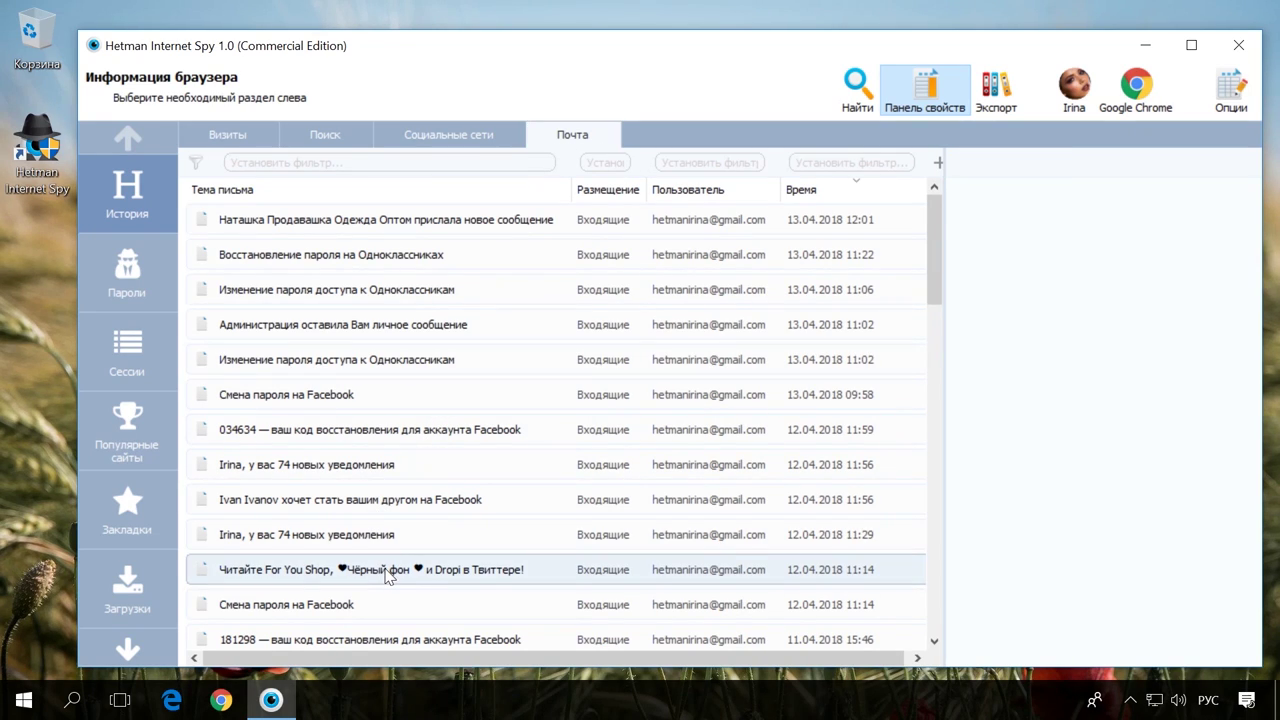
left_click(466, 220)
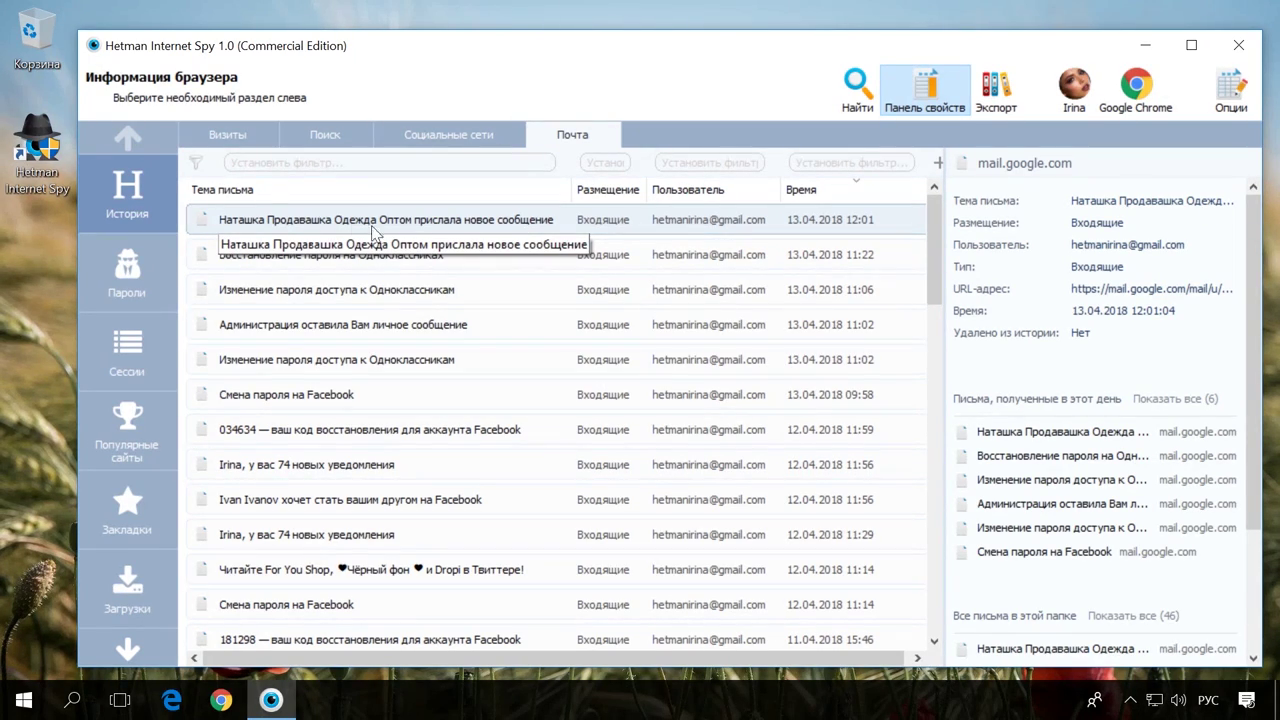
left_click(254, 135)
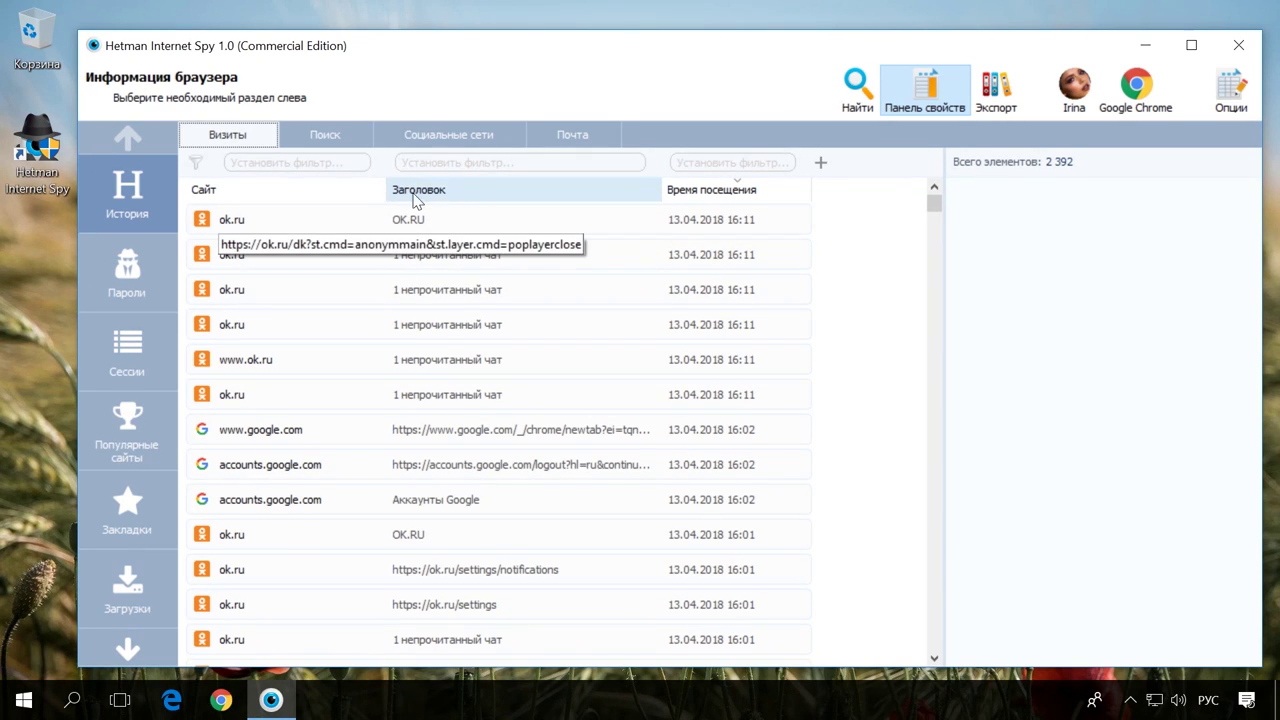
scroll(556, 320, "down", 2)
scroll(556, 320, "down", 8)
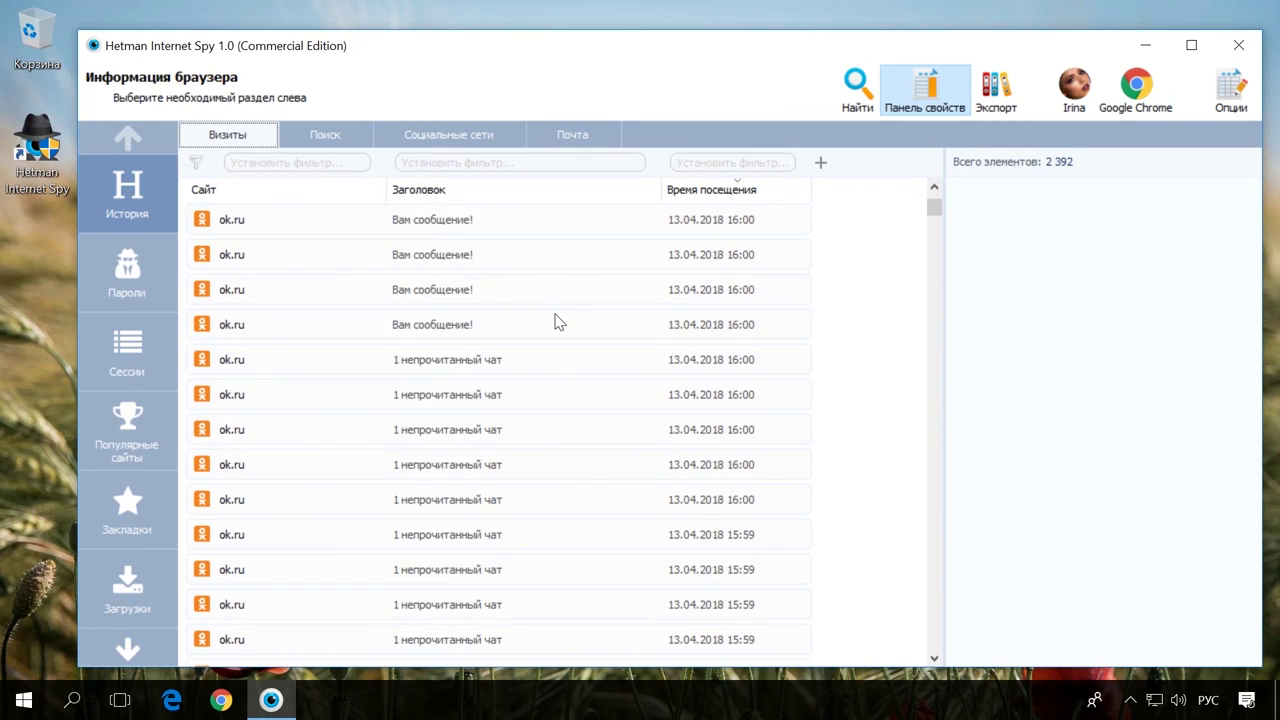
scroll(572, 322, "down", 1)
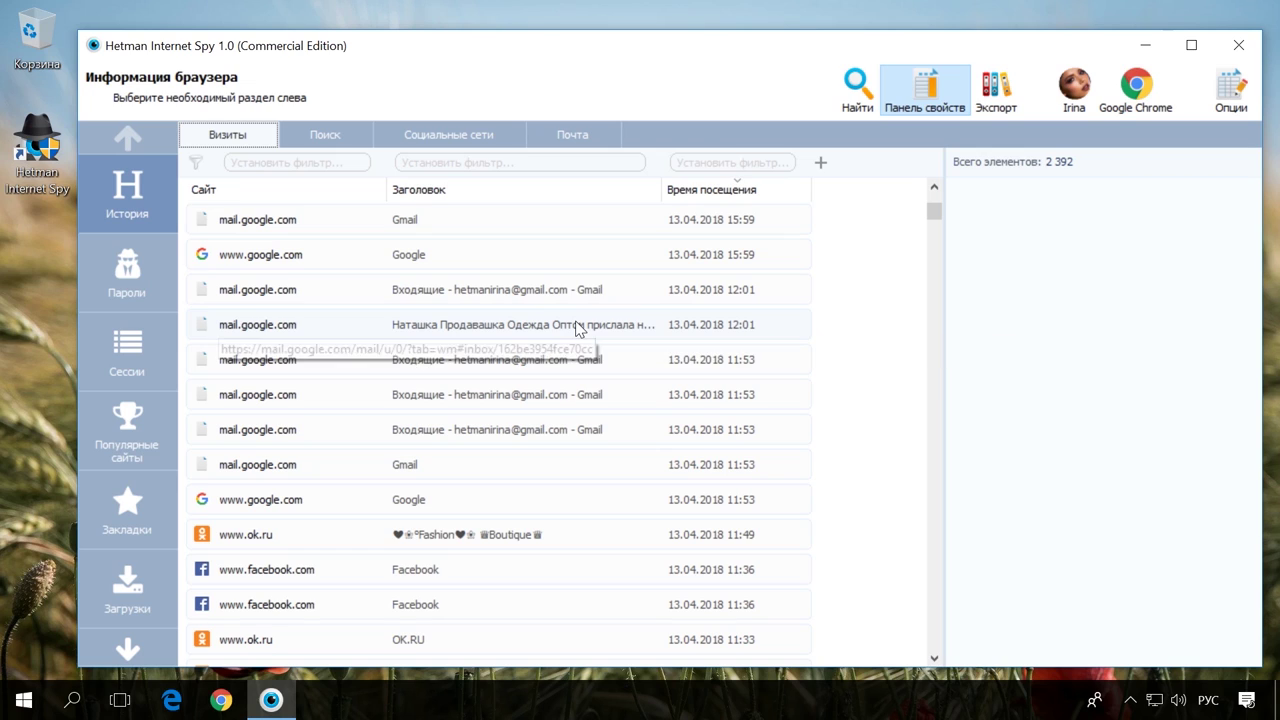
scroll(577, 322, "down", 3)
scroll(580, 329, "down", 3)
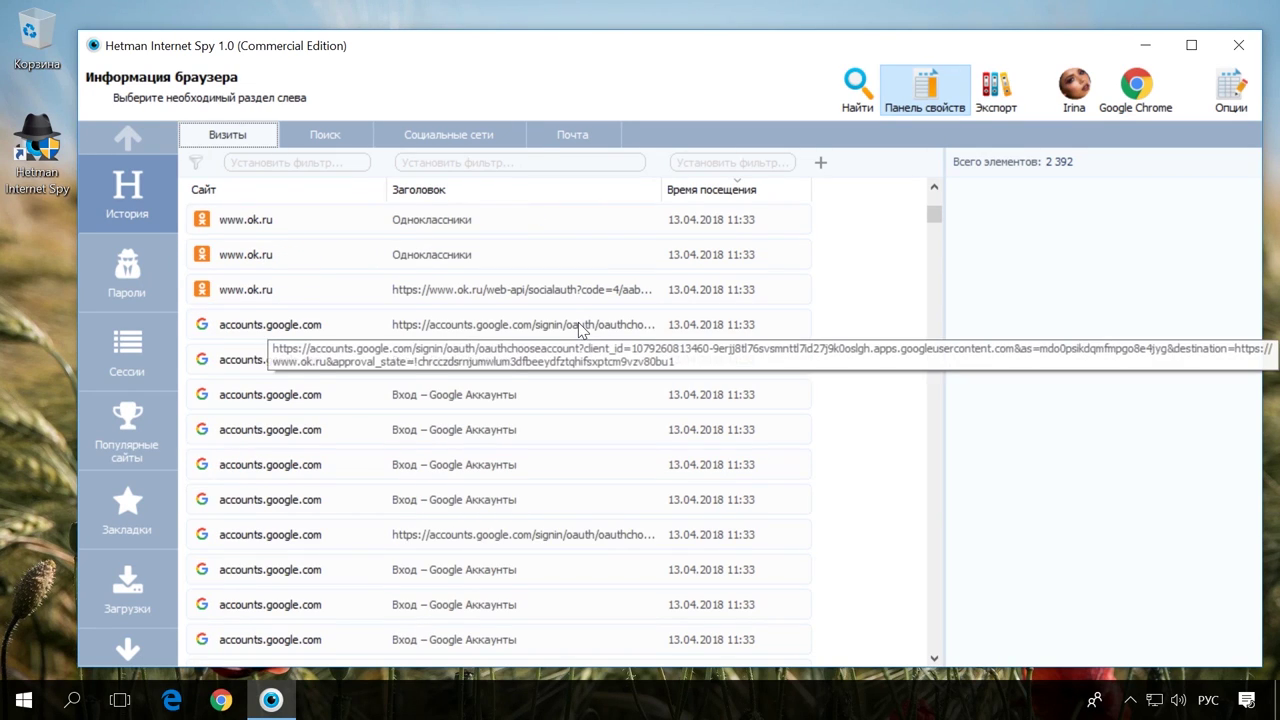
scroll(582, 330, "up", 3)
scroll(582, 330, "up", 4)
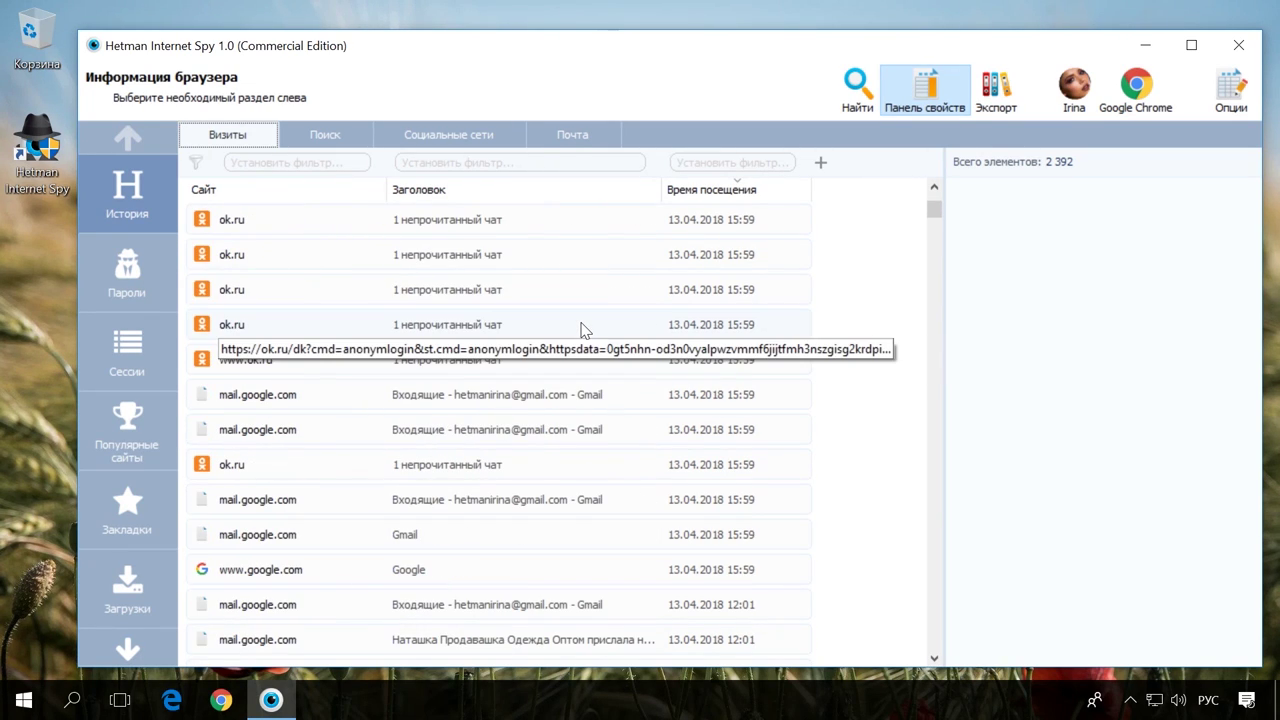
scroll(584, 330, "down", 6)
scroll(584, 330, "down", 4)
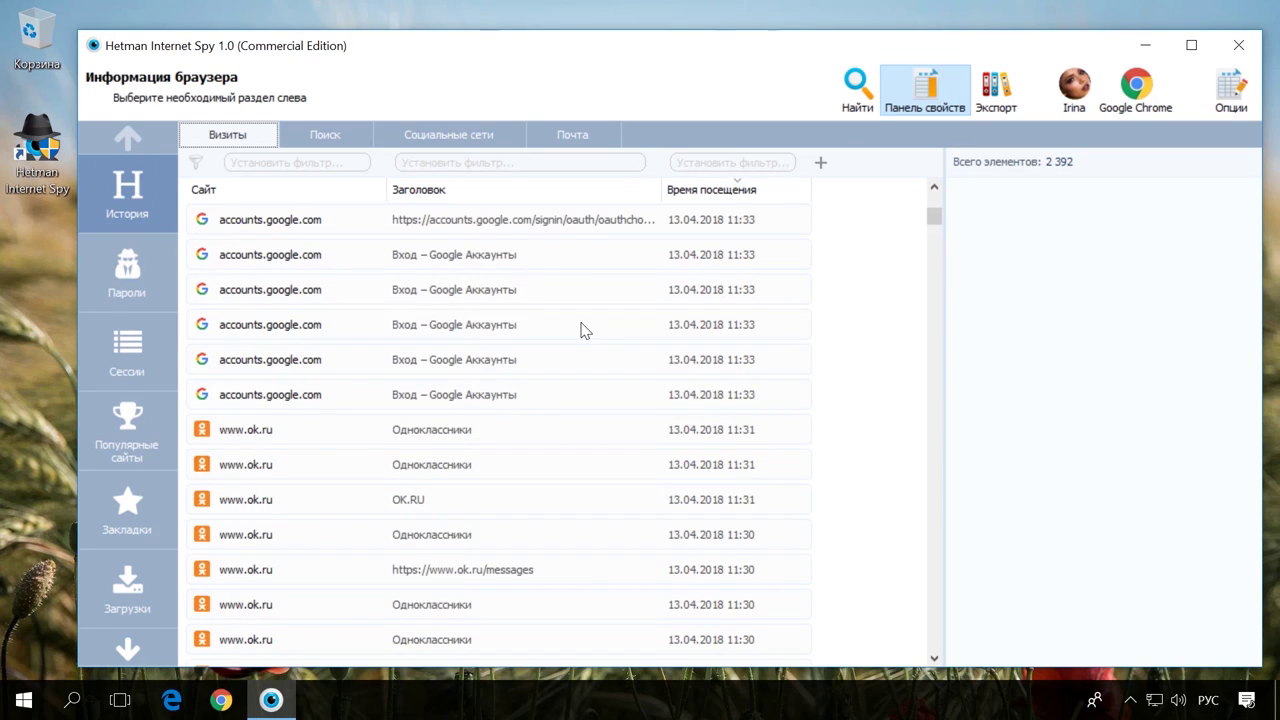
scroll(584, 330, "down", 7)
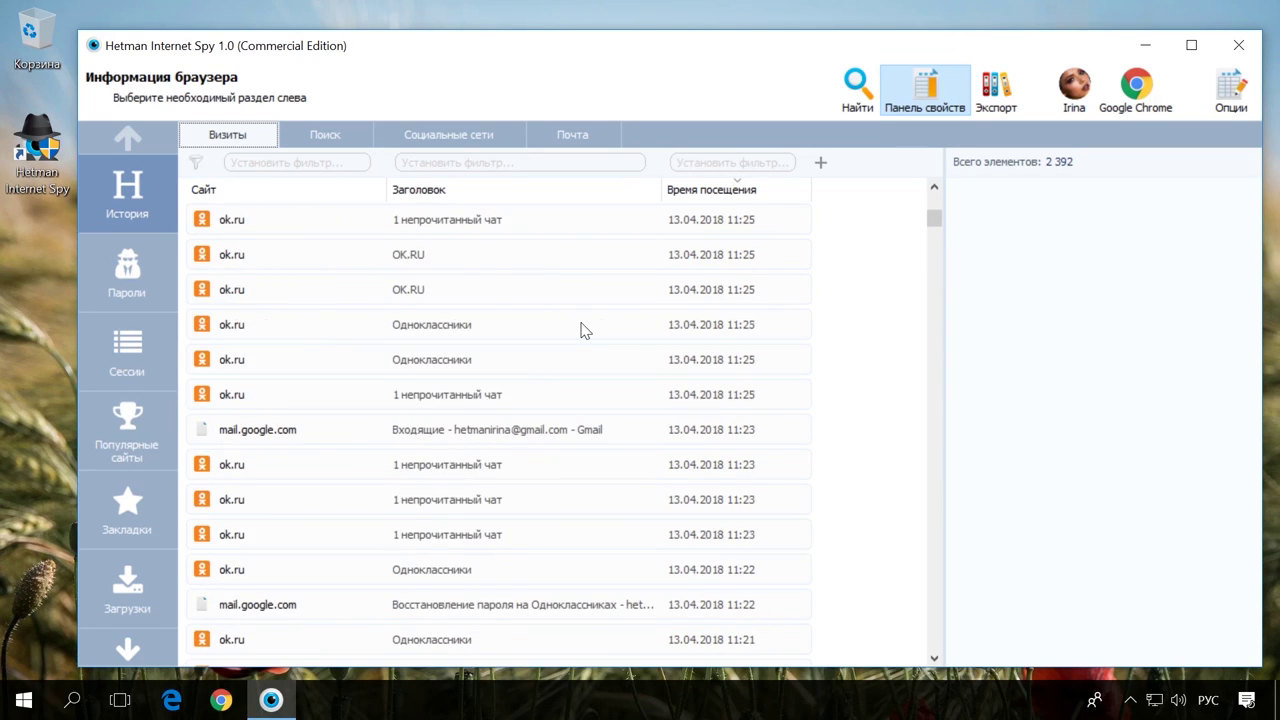
scroll(584, 330, "down", 4)
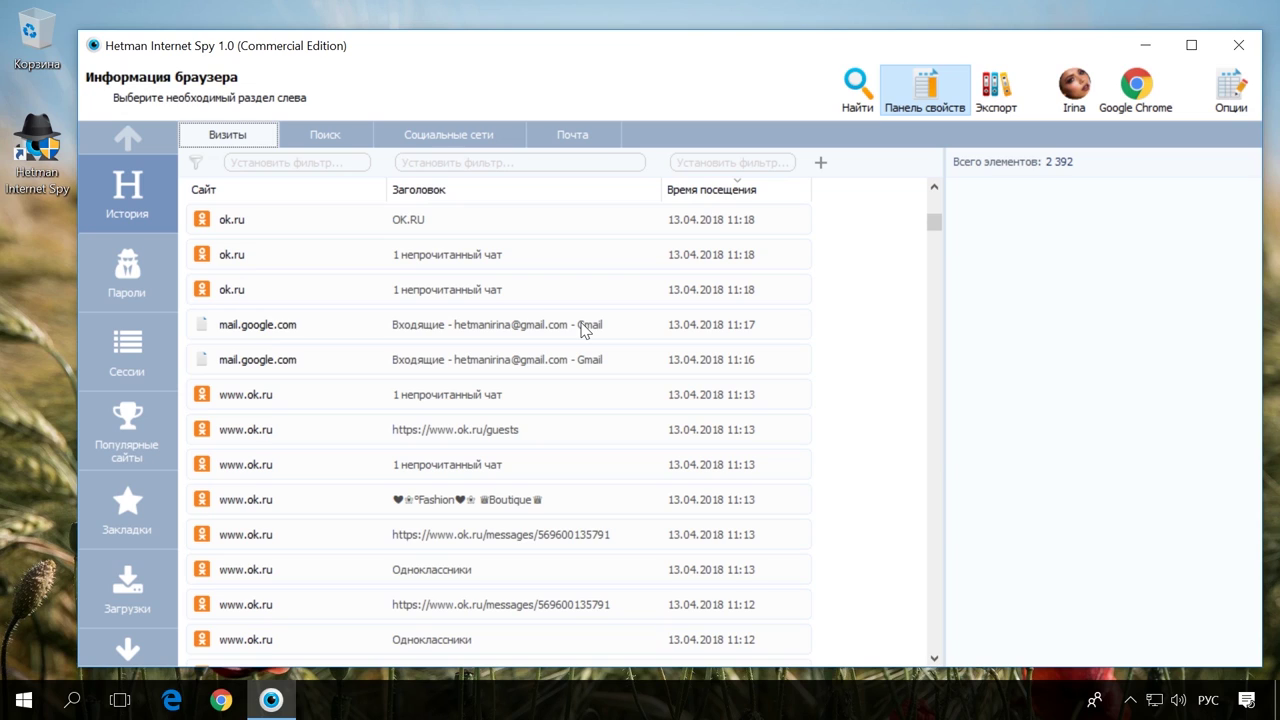
scroll(584, 330, "down", 2)
scroll(584, 330, "down", 3)
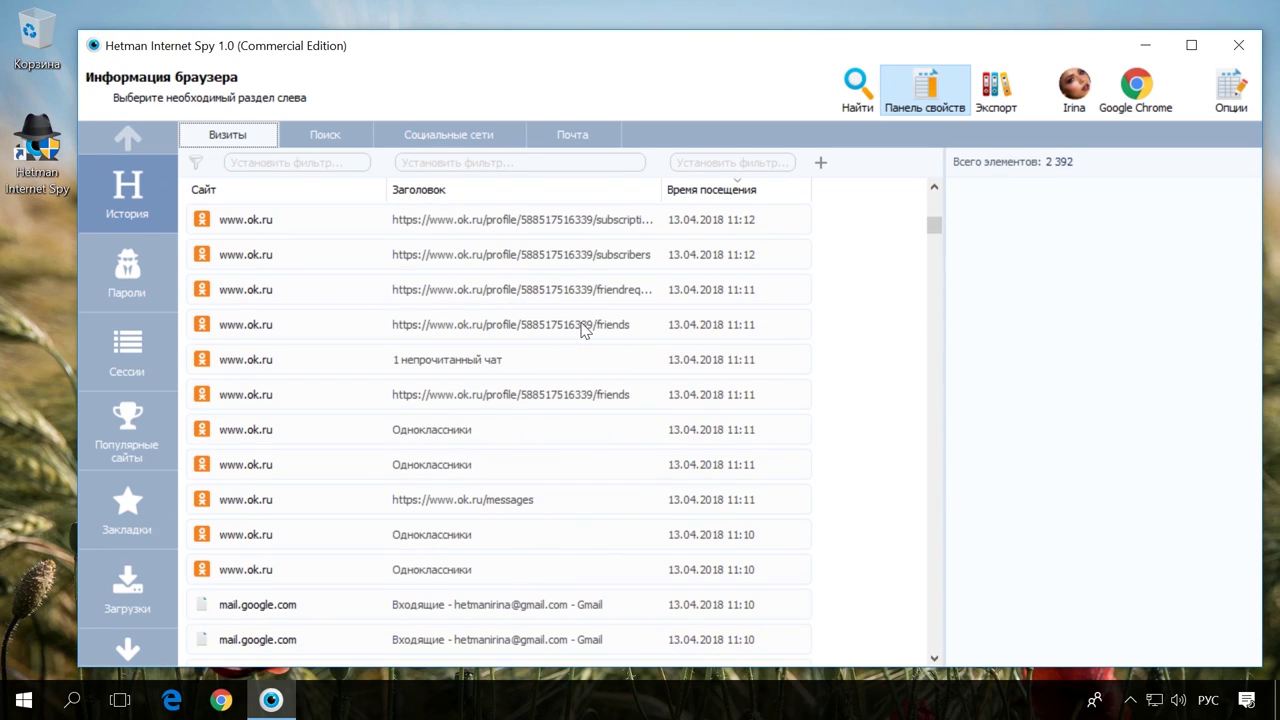
scroll(584, 330, "down", 2)
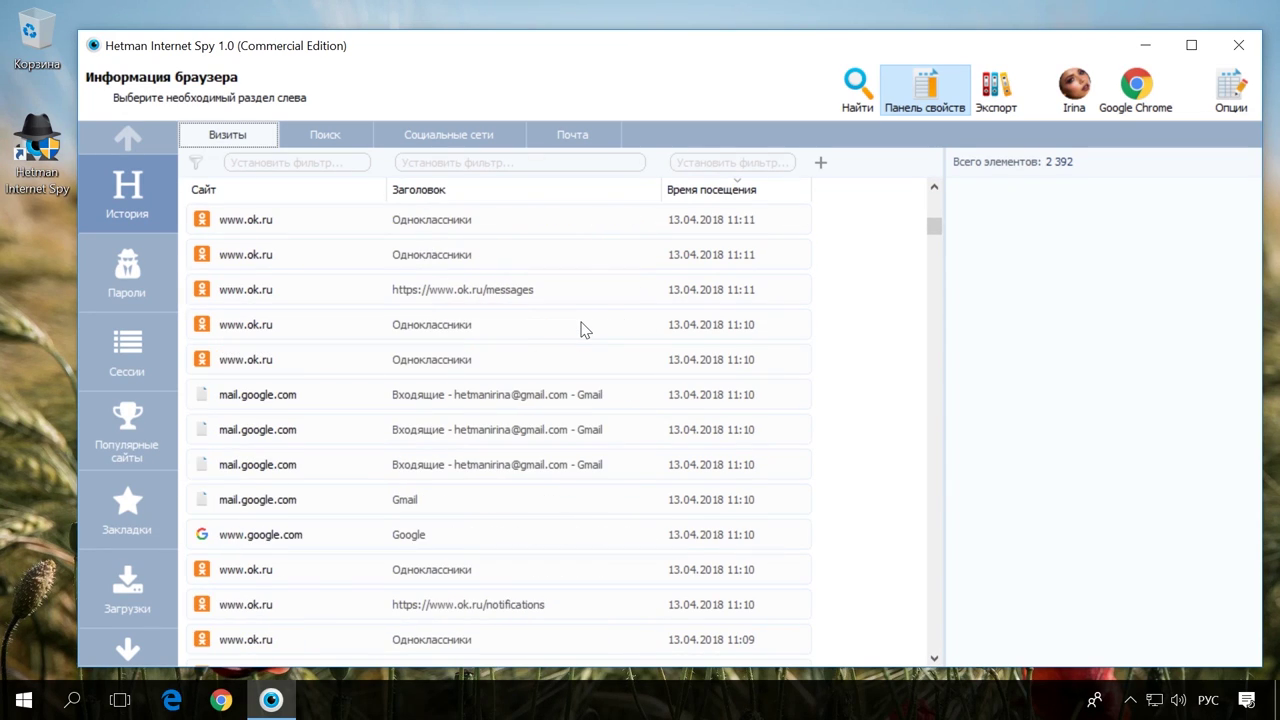
scroll(584, 330, "down", 2)
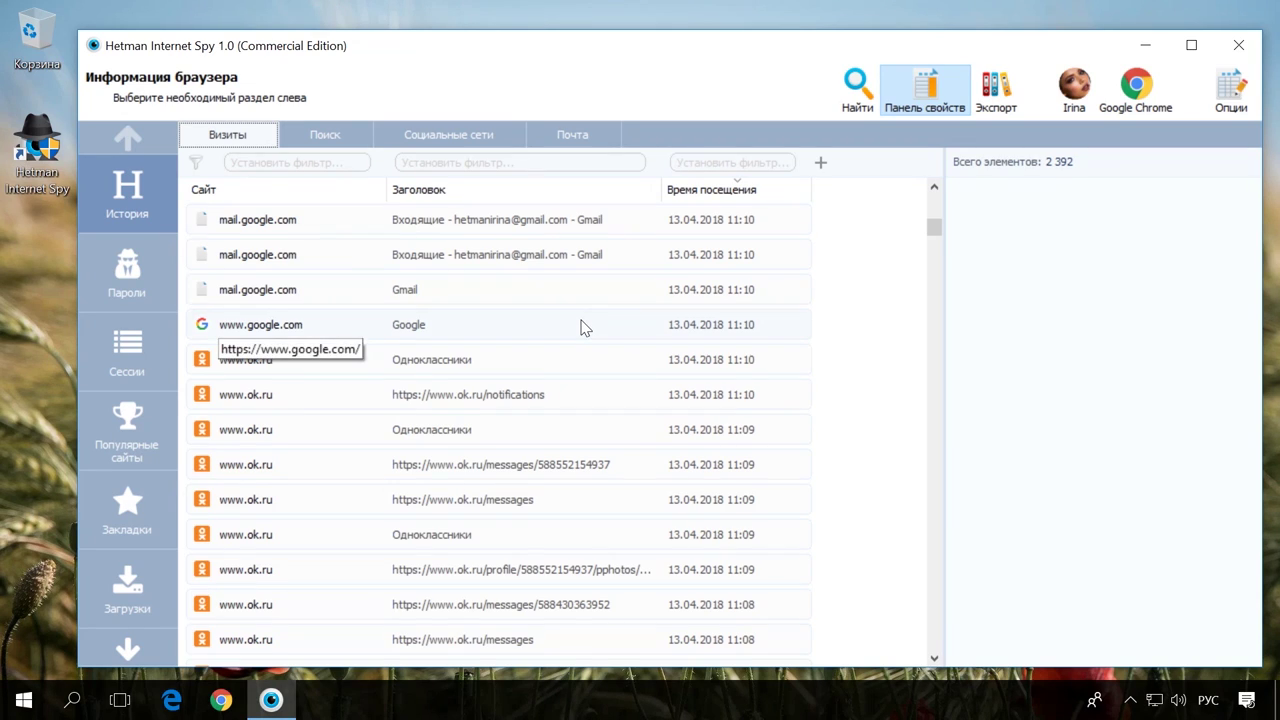
scroll(584, 328, "down", 2)
- Widen the visit details panel, select the ok.ru friends page visit and open its URL
left_click(590, 366)
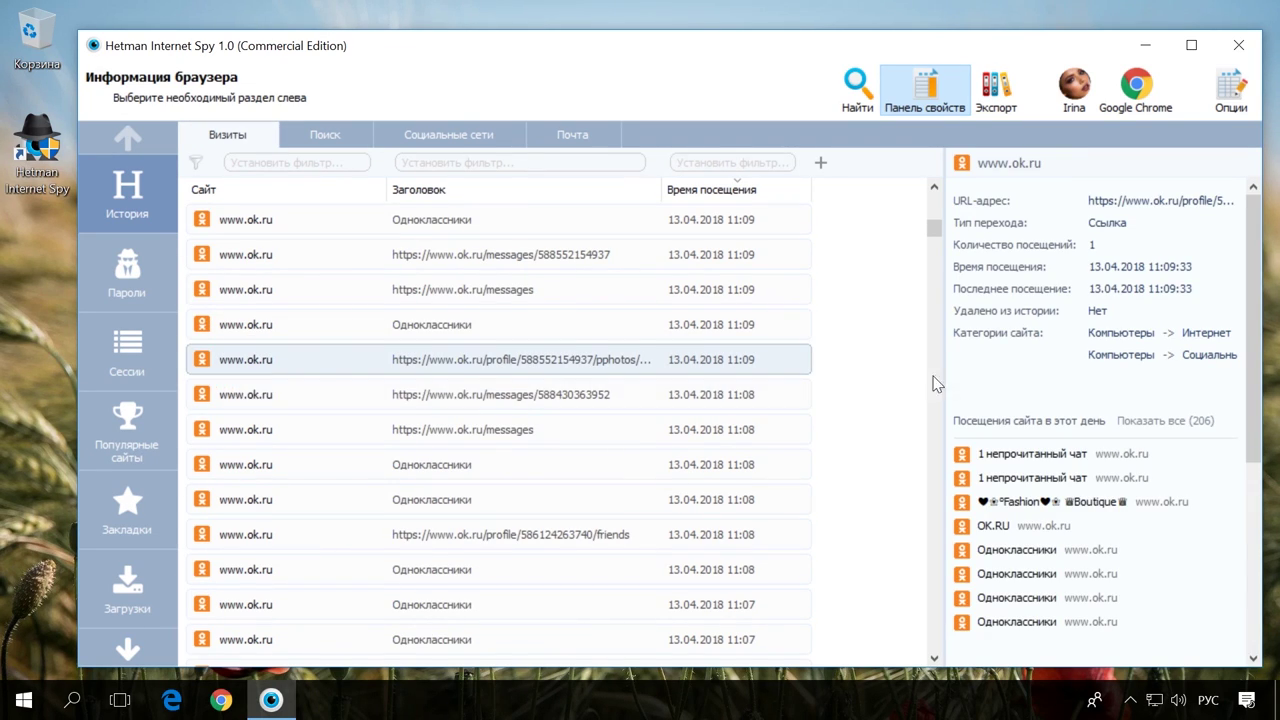
left_click_drag(946, 385, 830, 400)
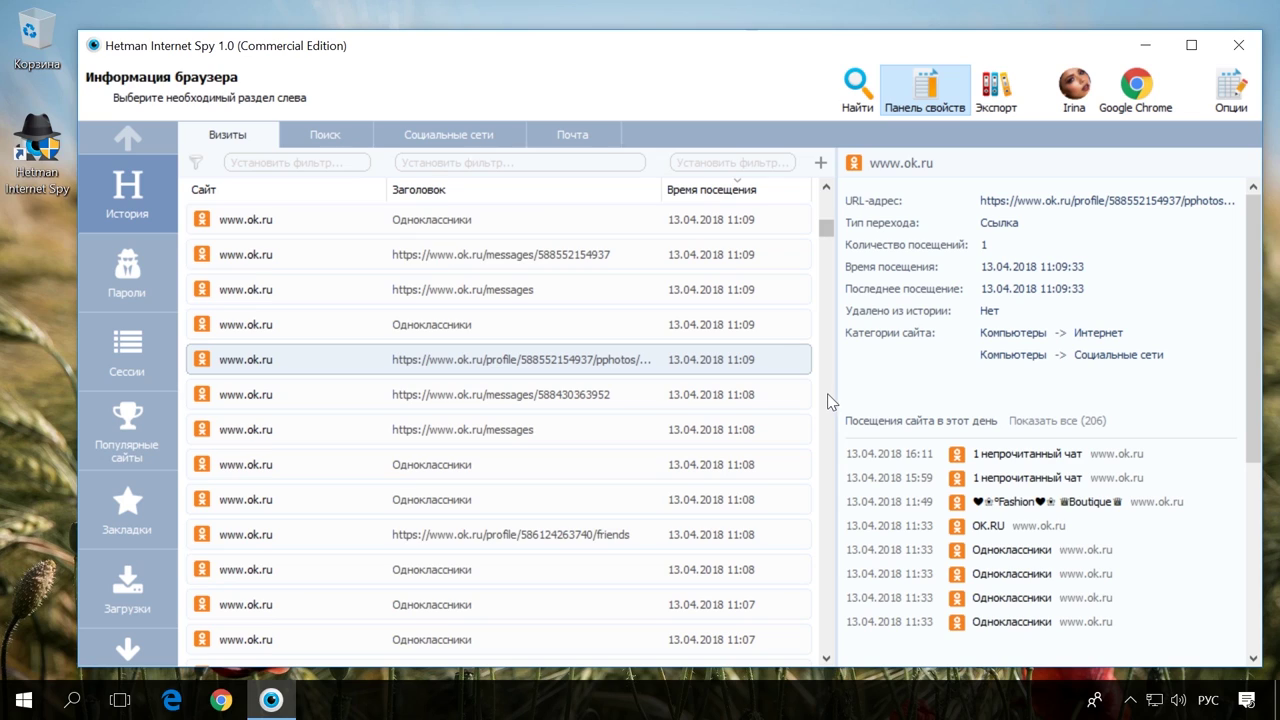
left_click(583, 541)
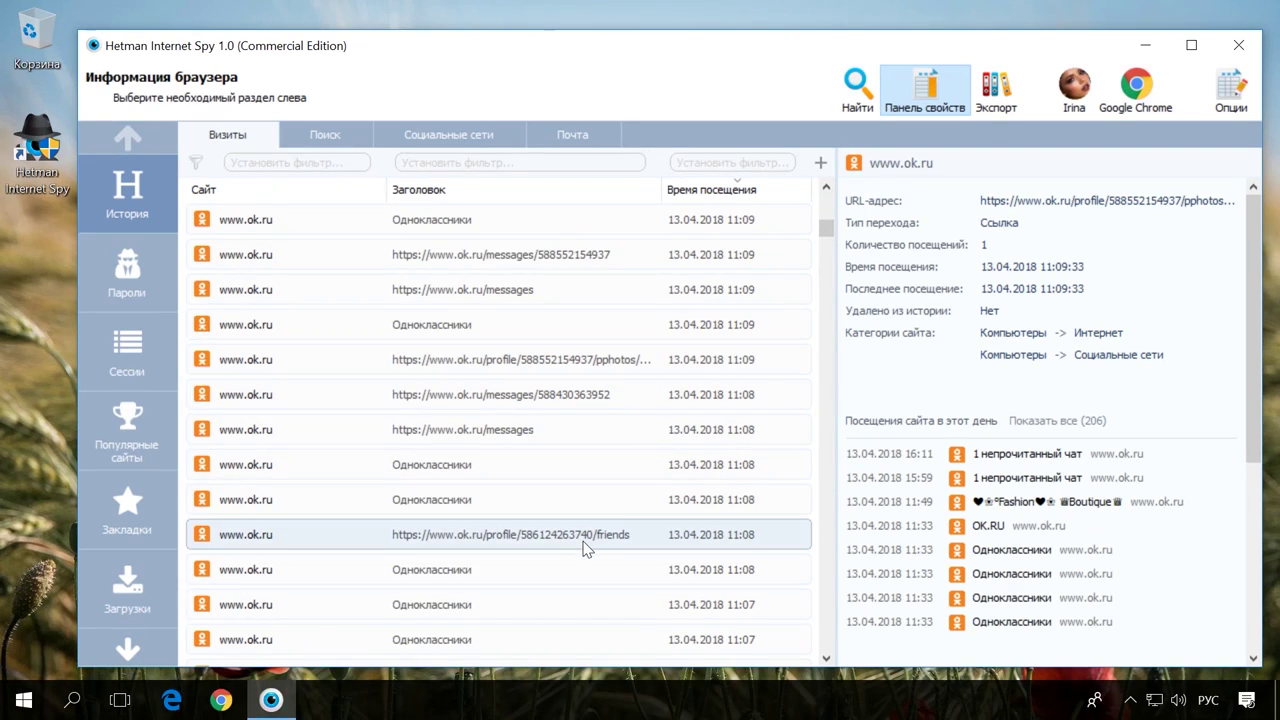
scroll(600, 543, "down", 2)
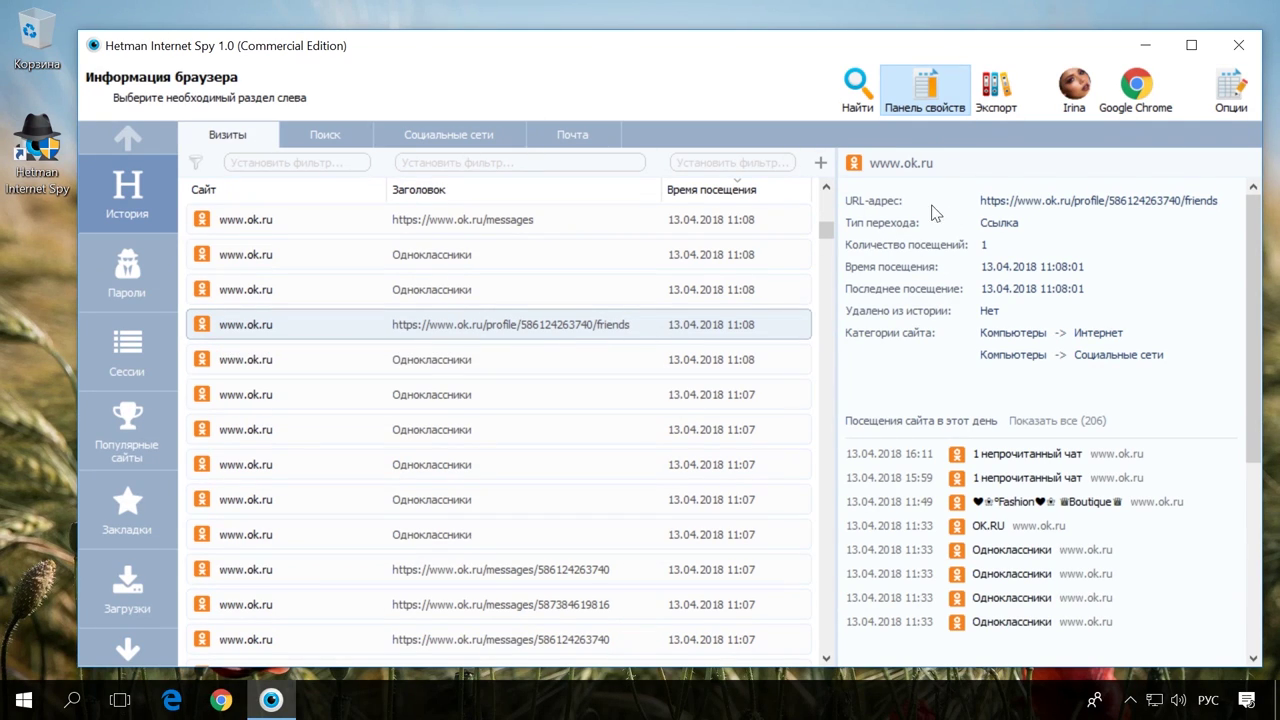
left_click(1064, 201)
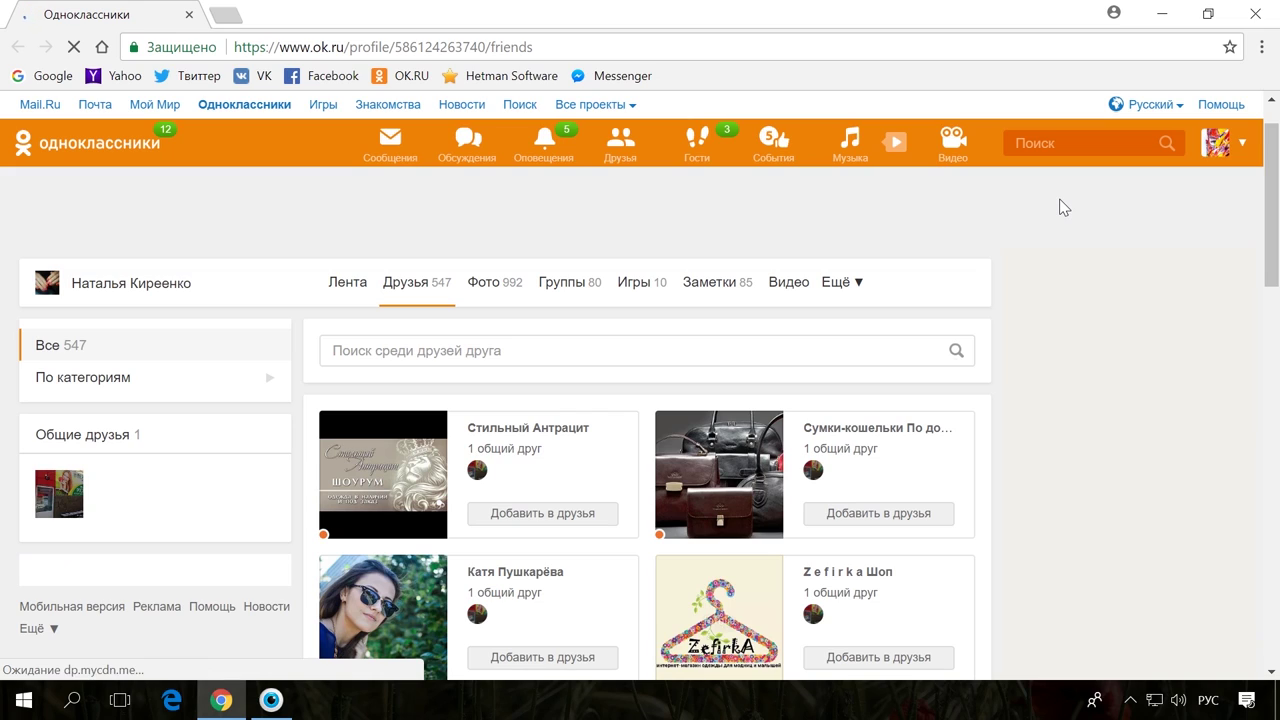
- Go to the friends page owner's ok.ru profile, then close Chrome
left_click(177, 289)
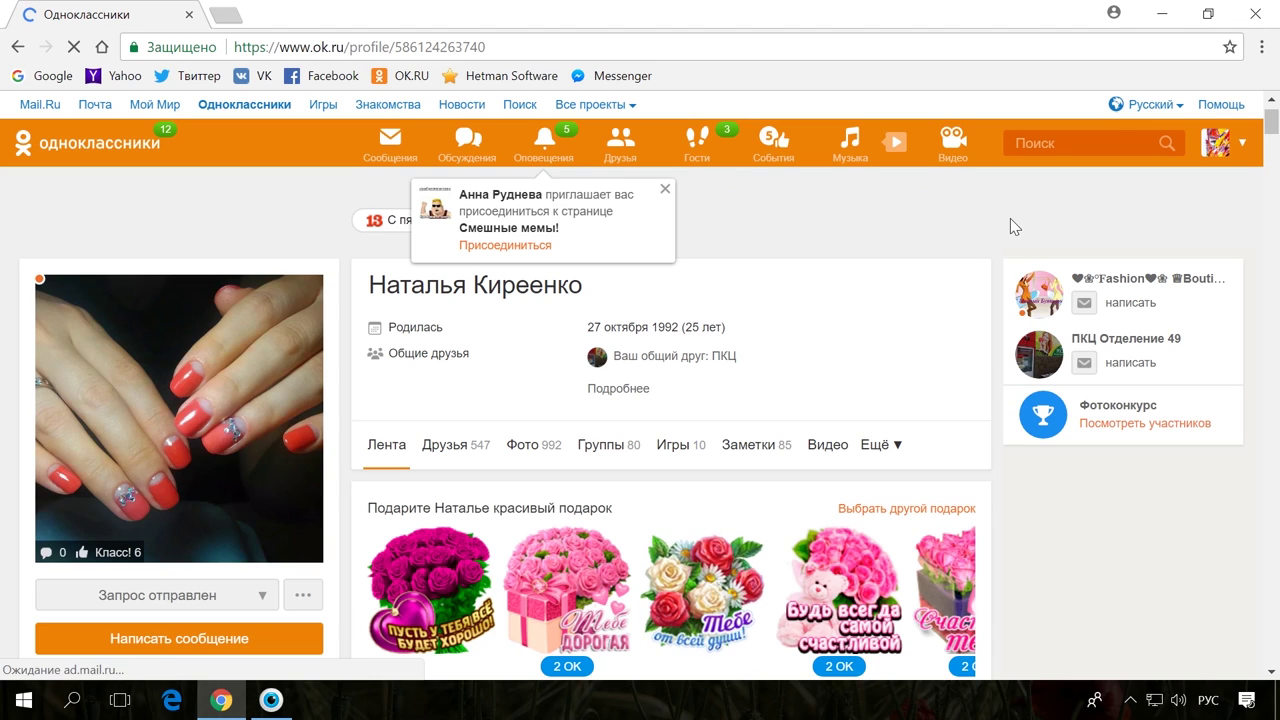
left_click(1254, 15)
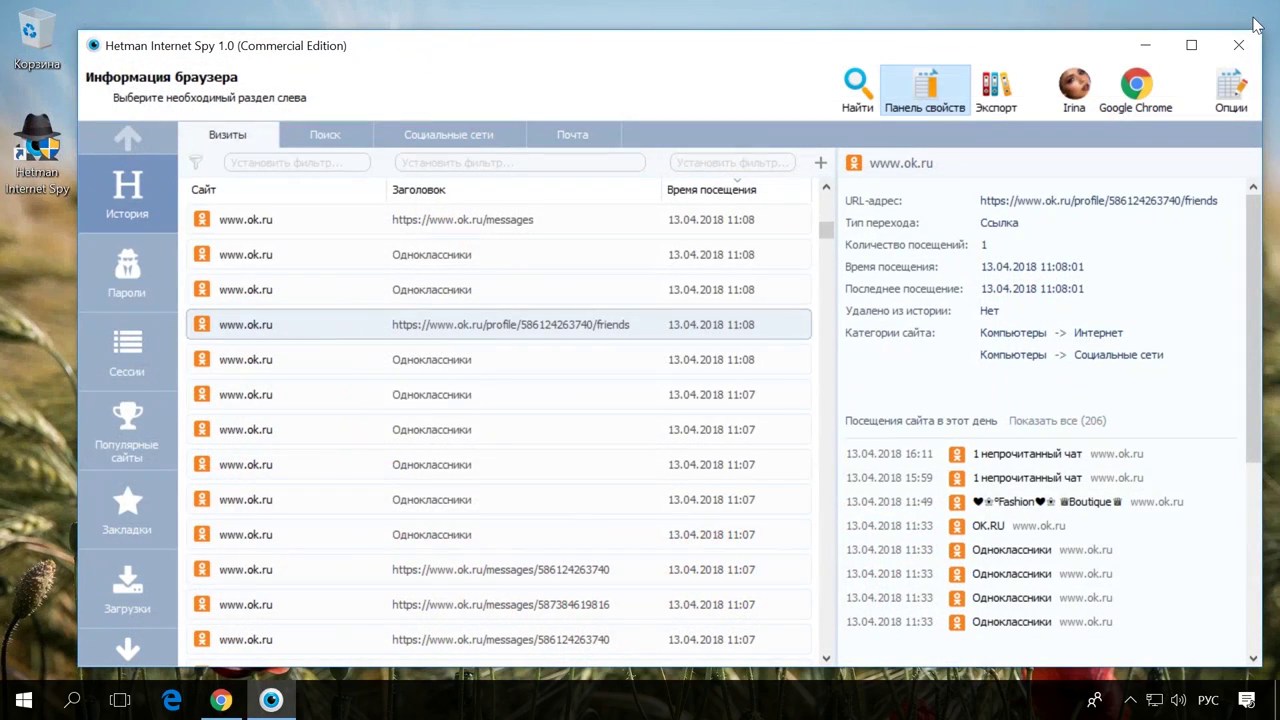
- Start an Excel export of all sections (Все разделы), saving to Рабочий стол (Desktop)
left_click(1001, 100)
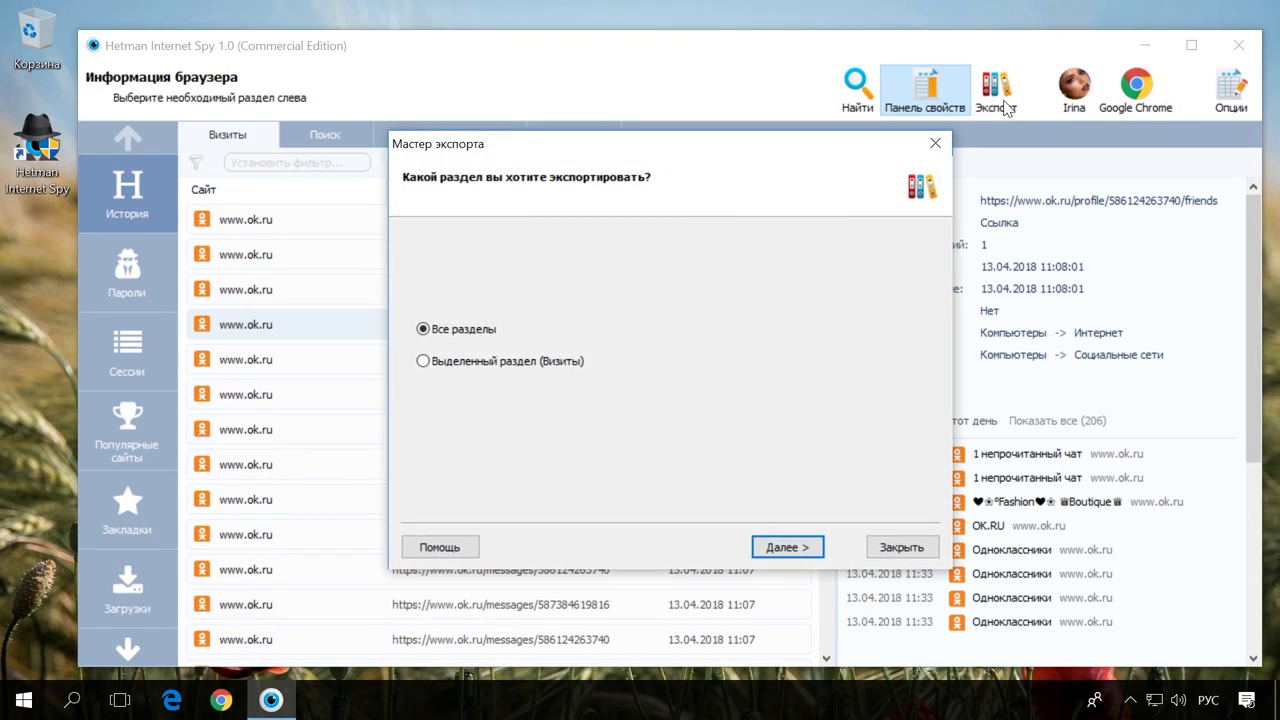
left_click(776, 546)
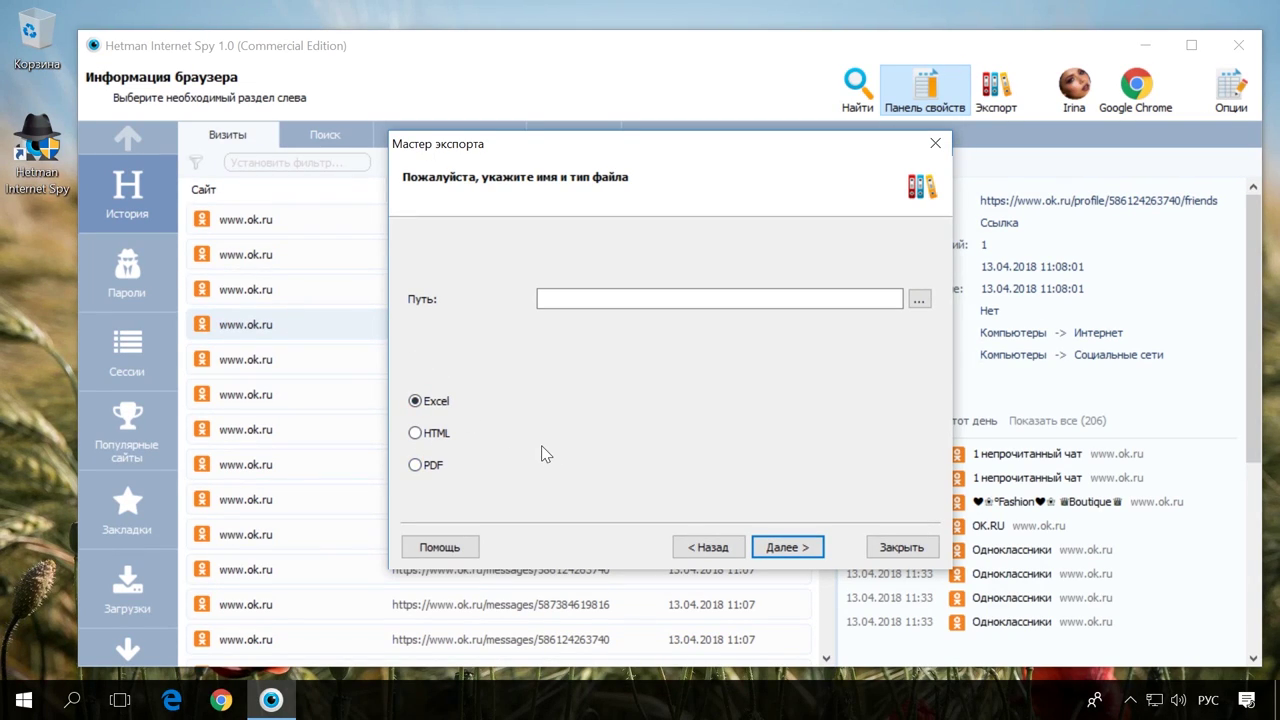
left_click(918, 299)
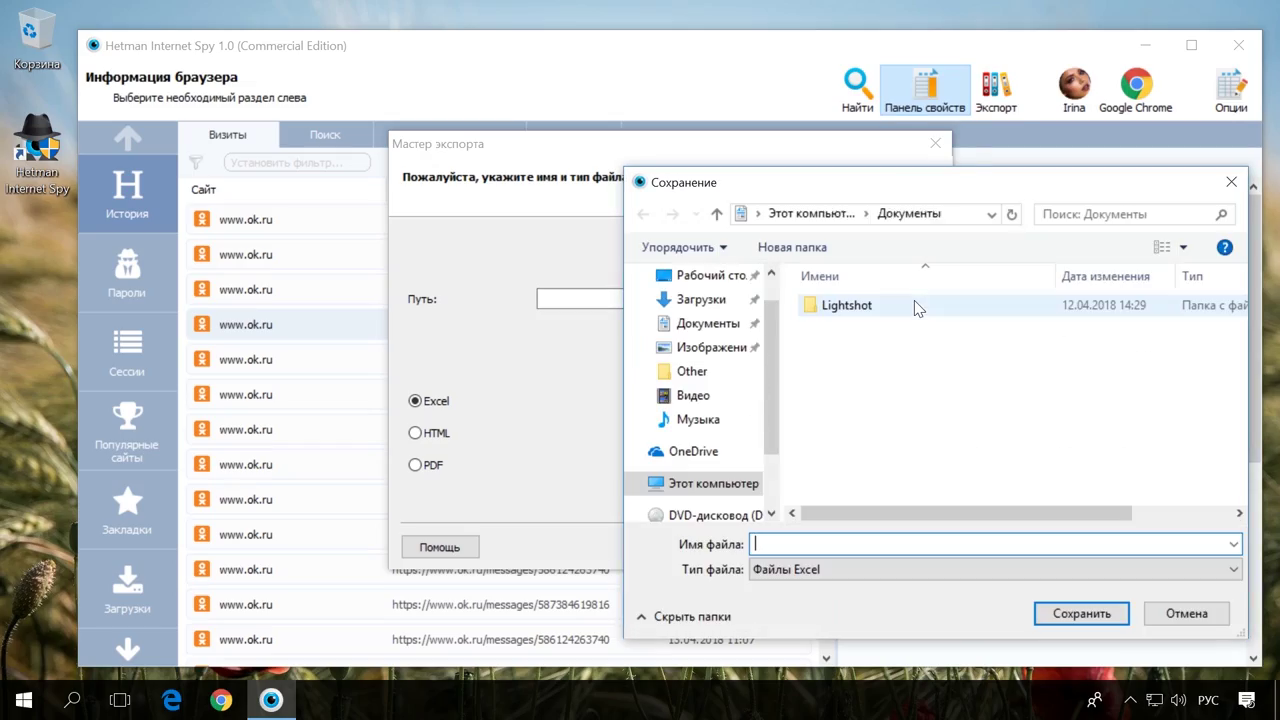
left_click(710, 276)
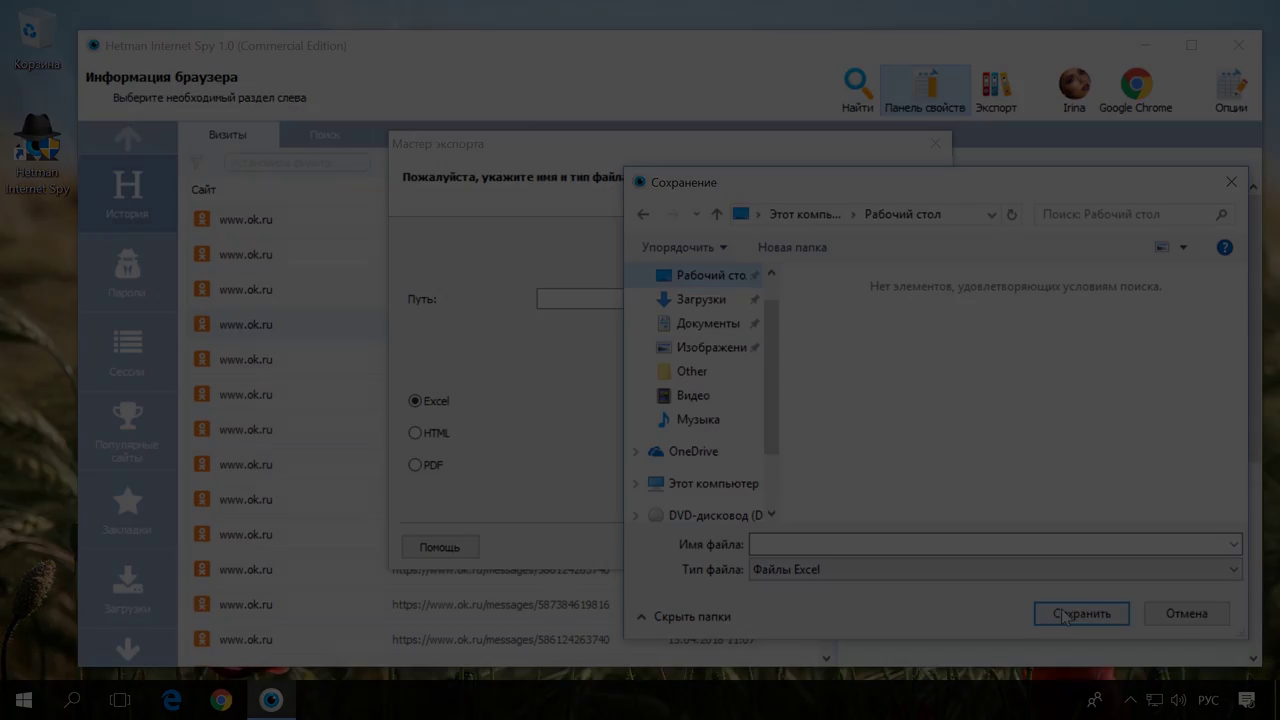